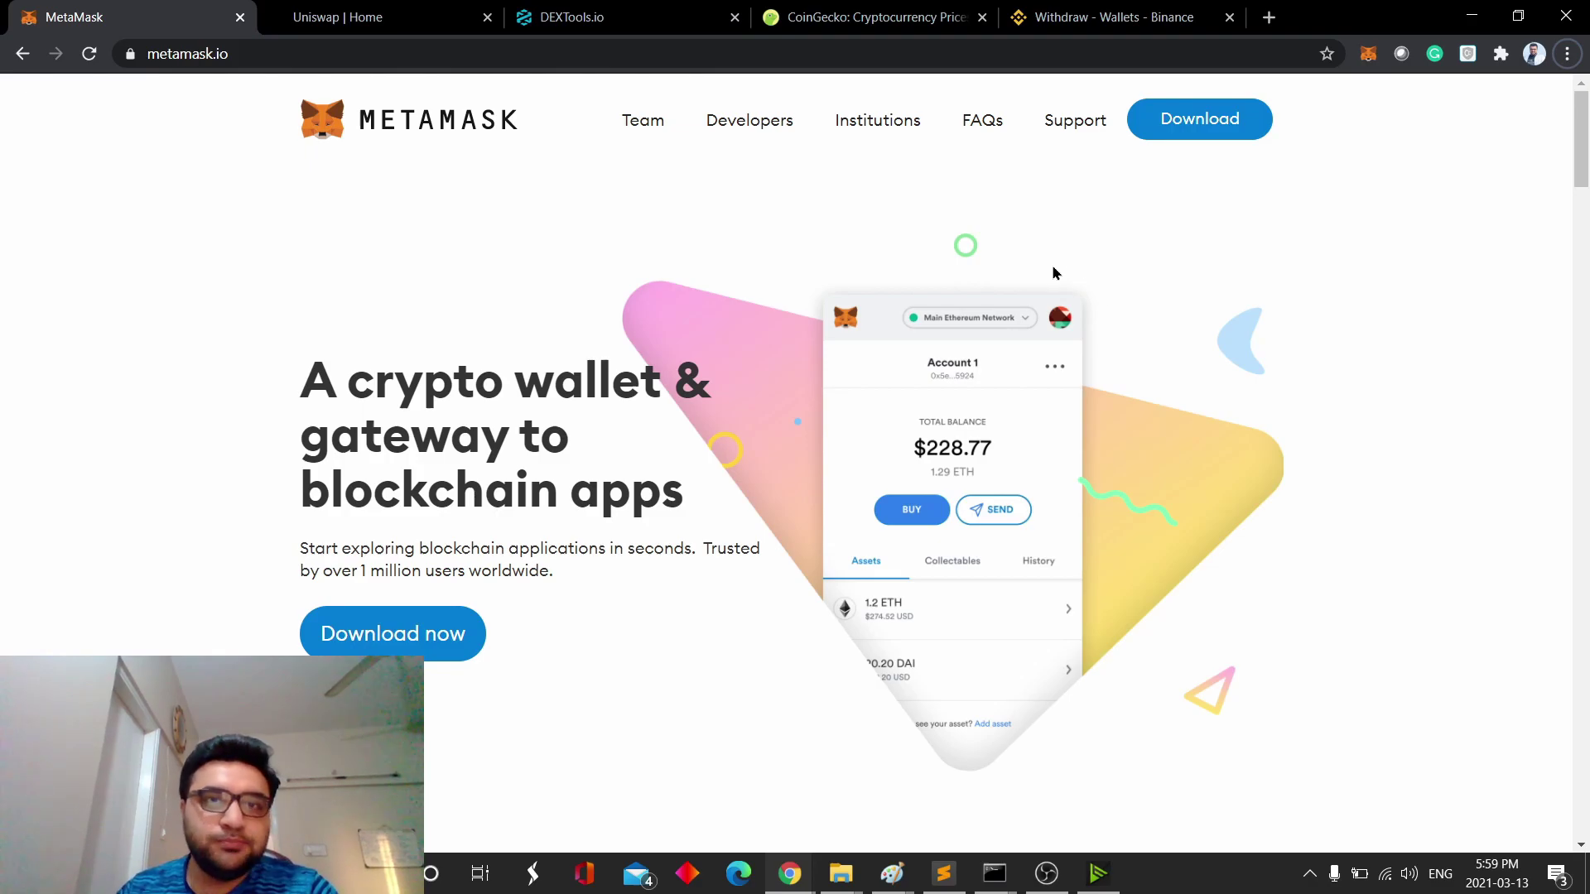
- Switch from the MetaMask site to the 'Uniswap | Home' tab at uniswap.org
left_click(459, 18)
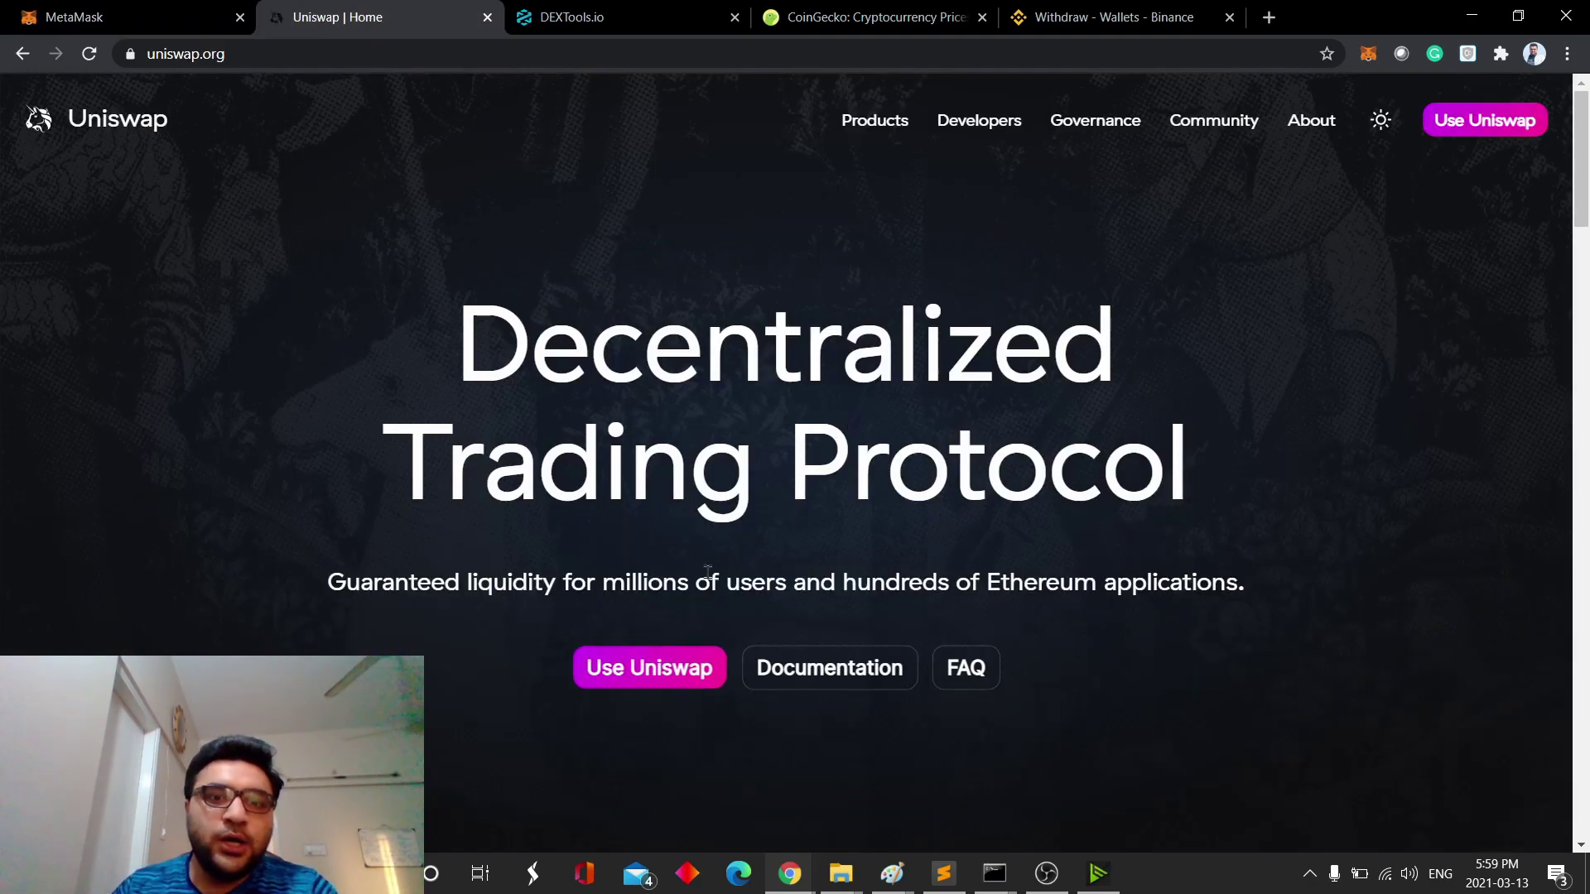
- Launch the Uniswap swap app at app.uniswap.org, showing the 0.0363105 ETH wallet balance
left_click(660, 669)
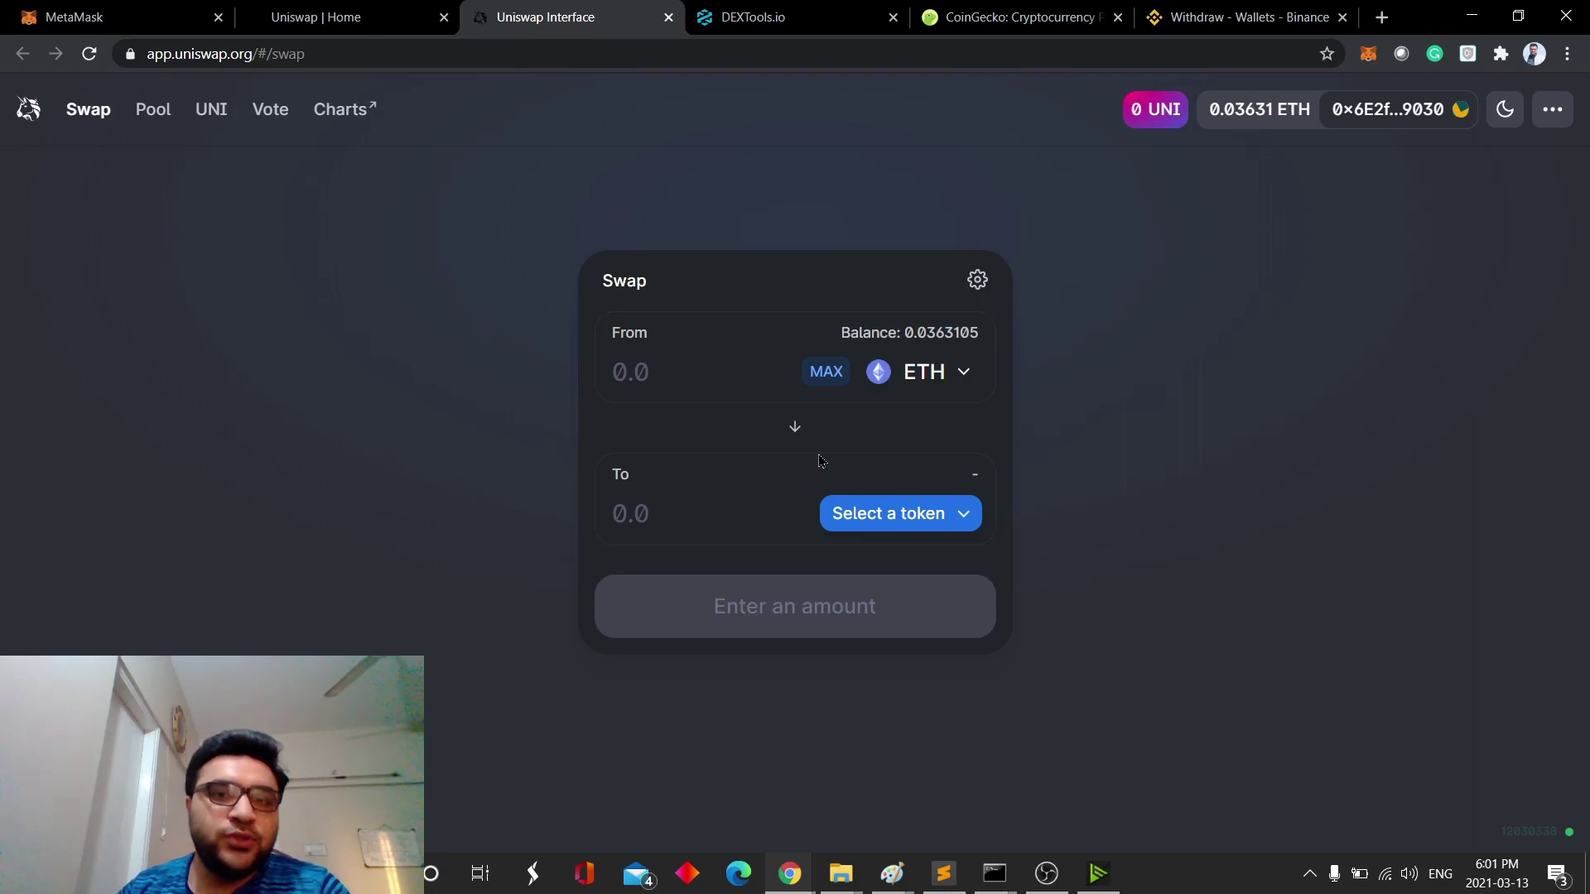
- Launch the DEXTools app dashboard, flipping between the Uniswap, DEXTools and MetaMask tabs
left_click(75, 16)
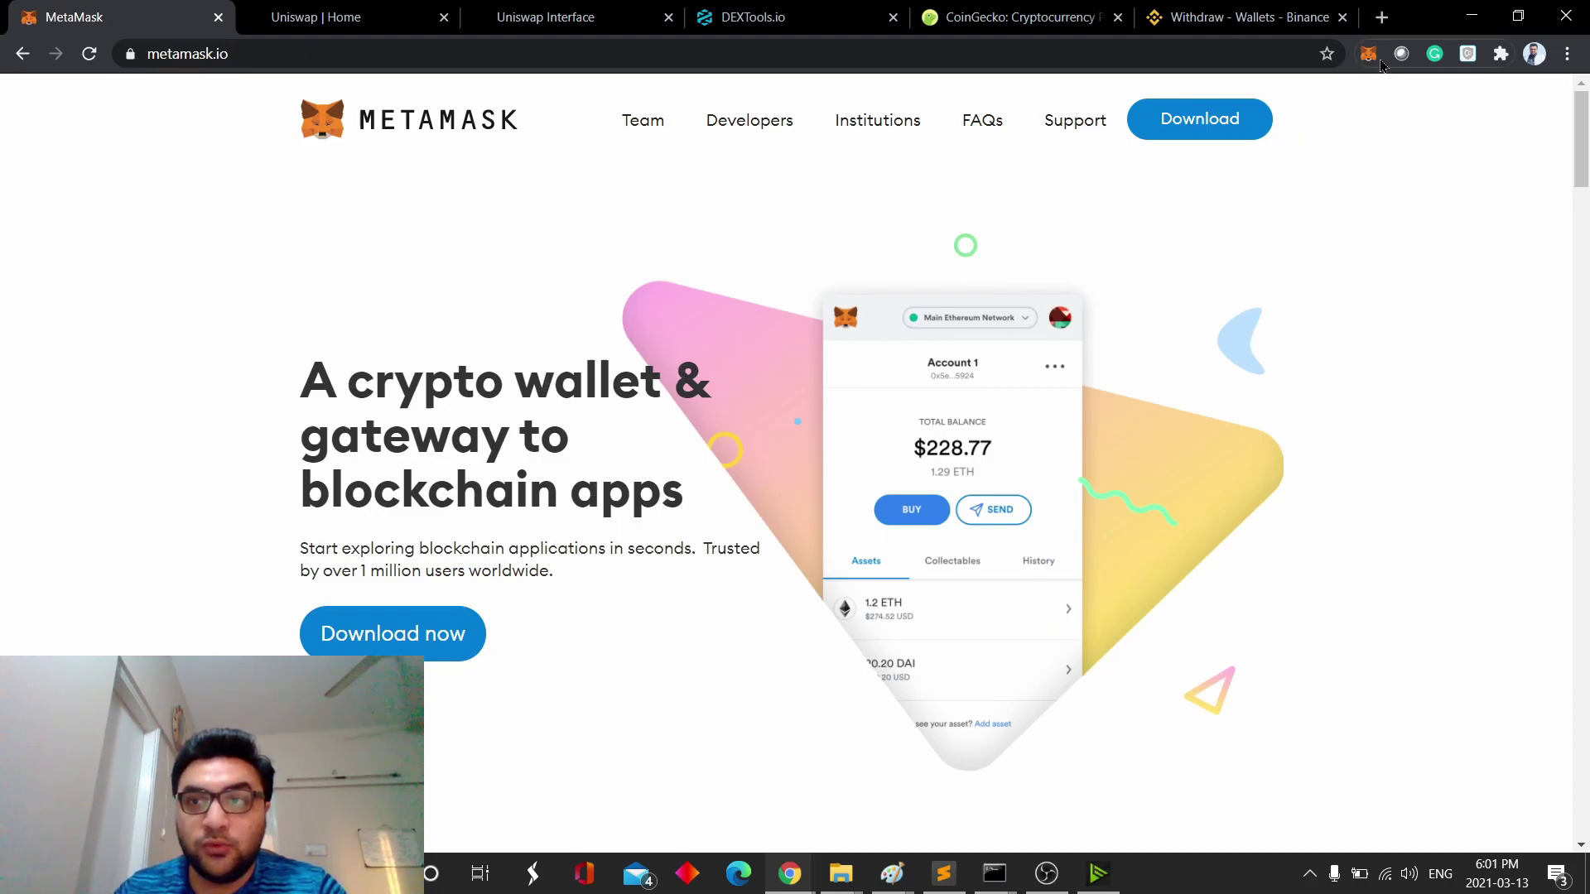
left_click(530, 18)
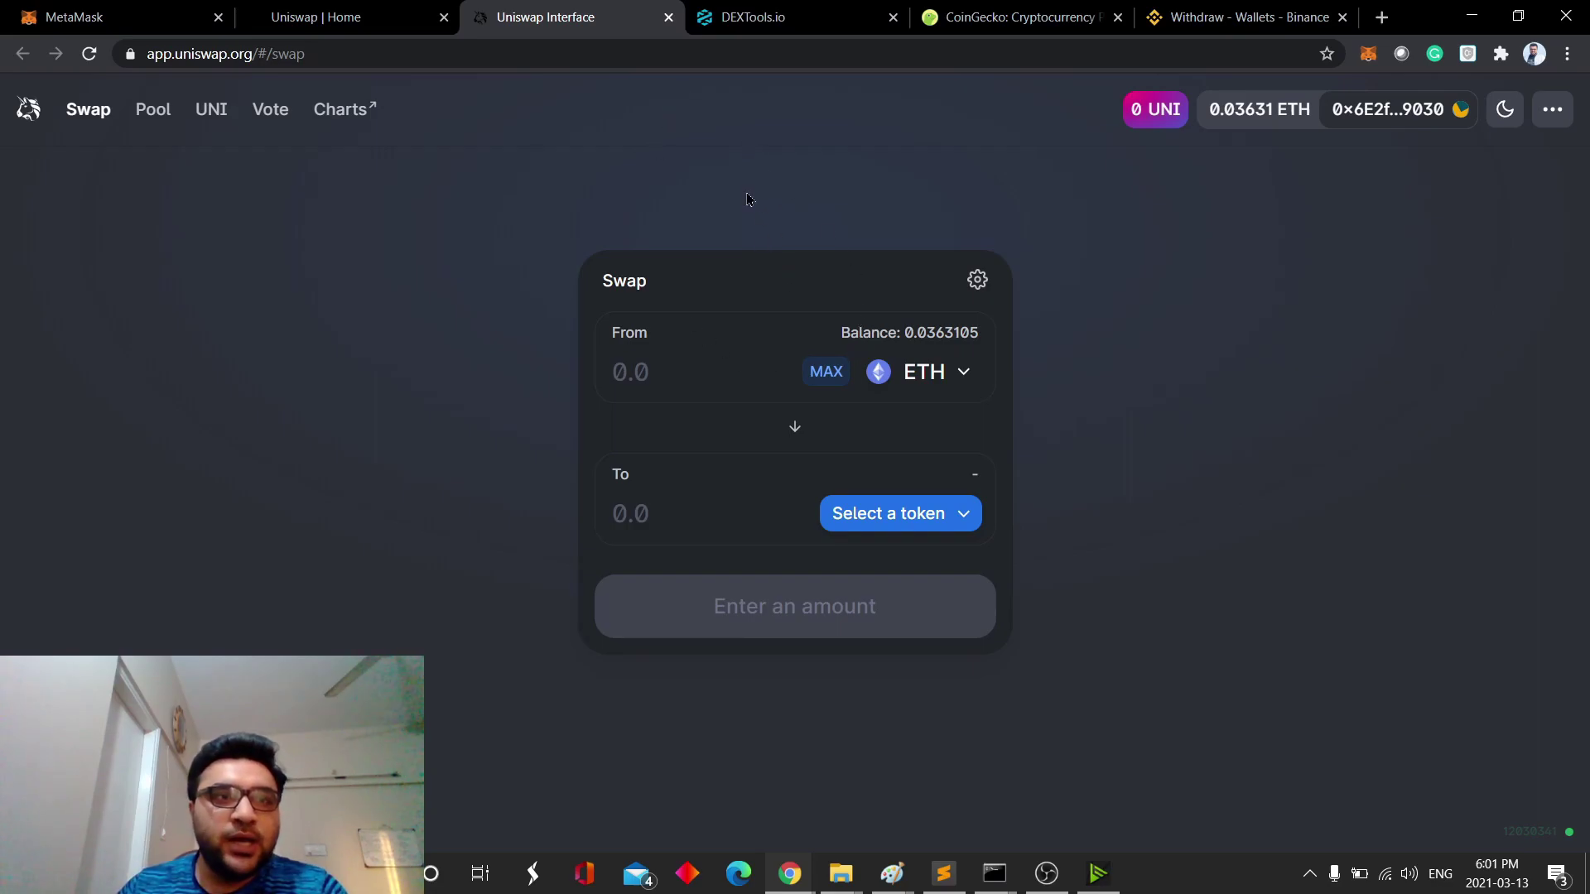
left_click(775, 24)
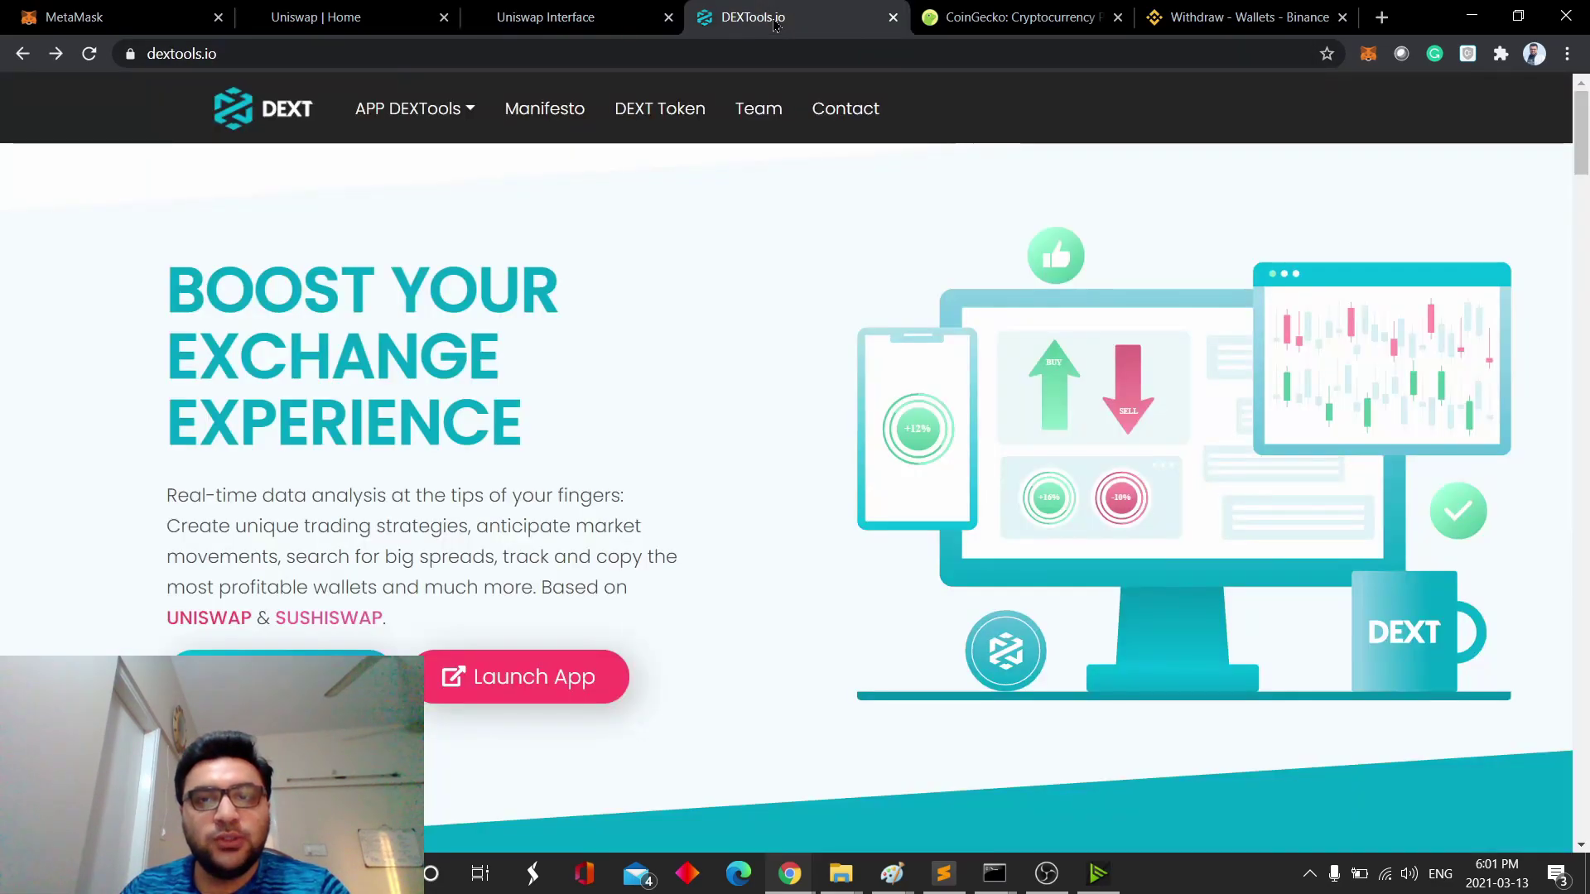
left_click(509, 694)
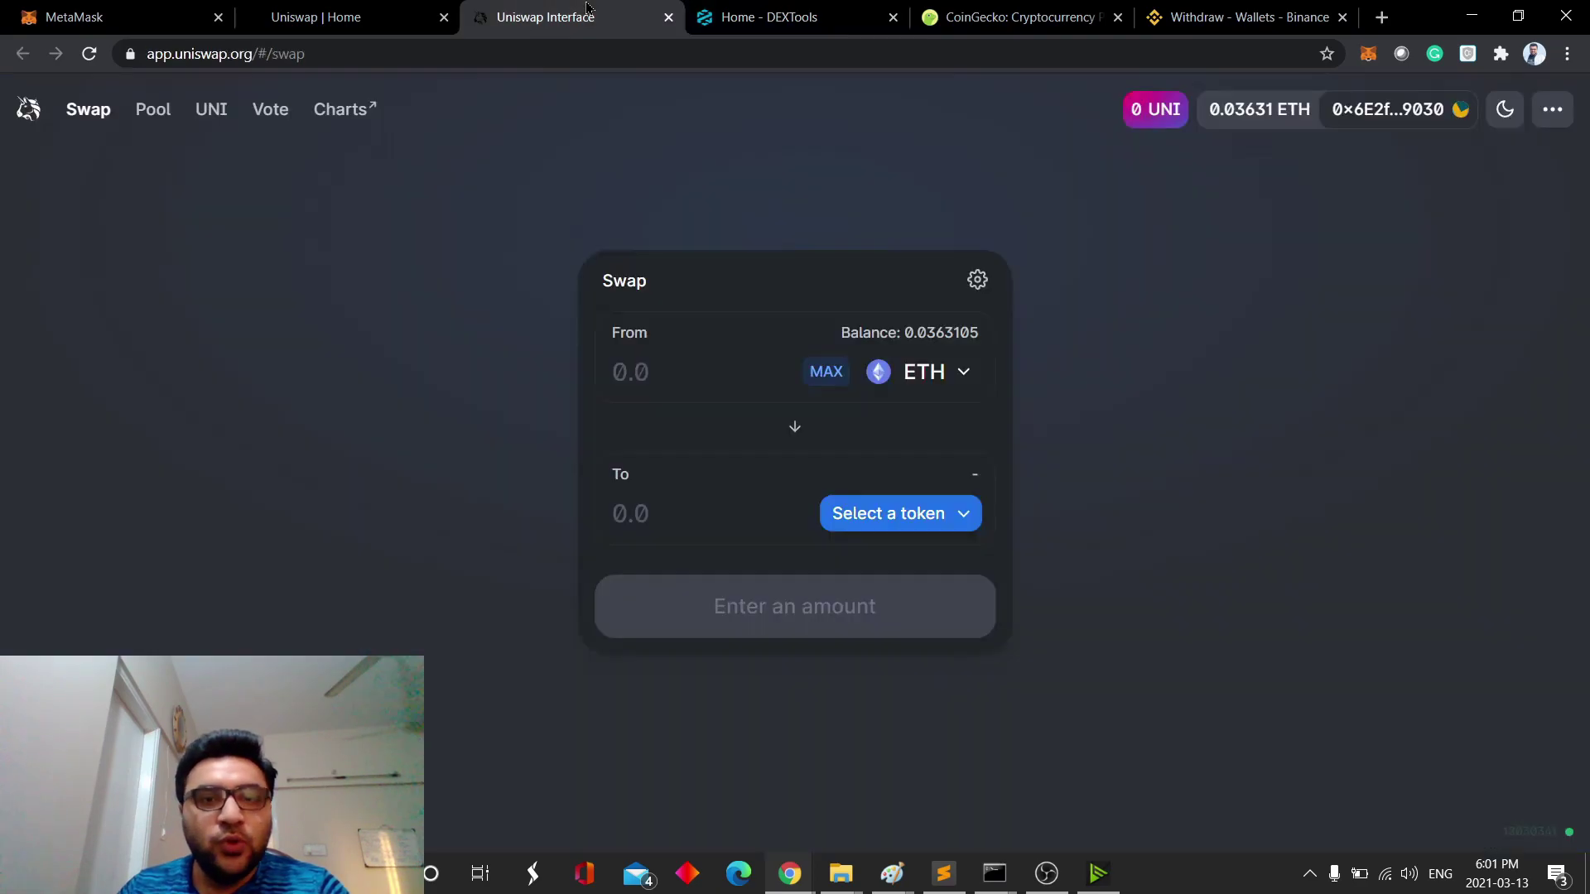
left_click(546, 17)
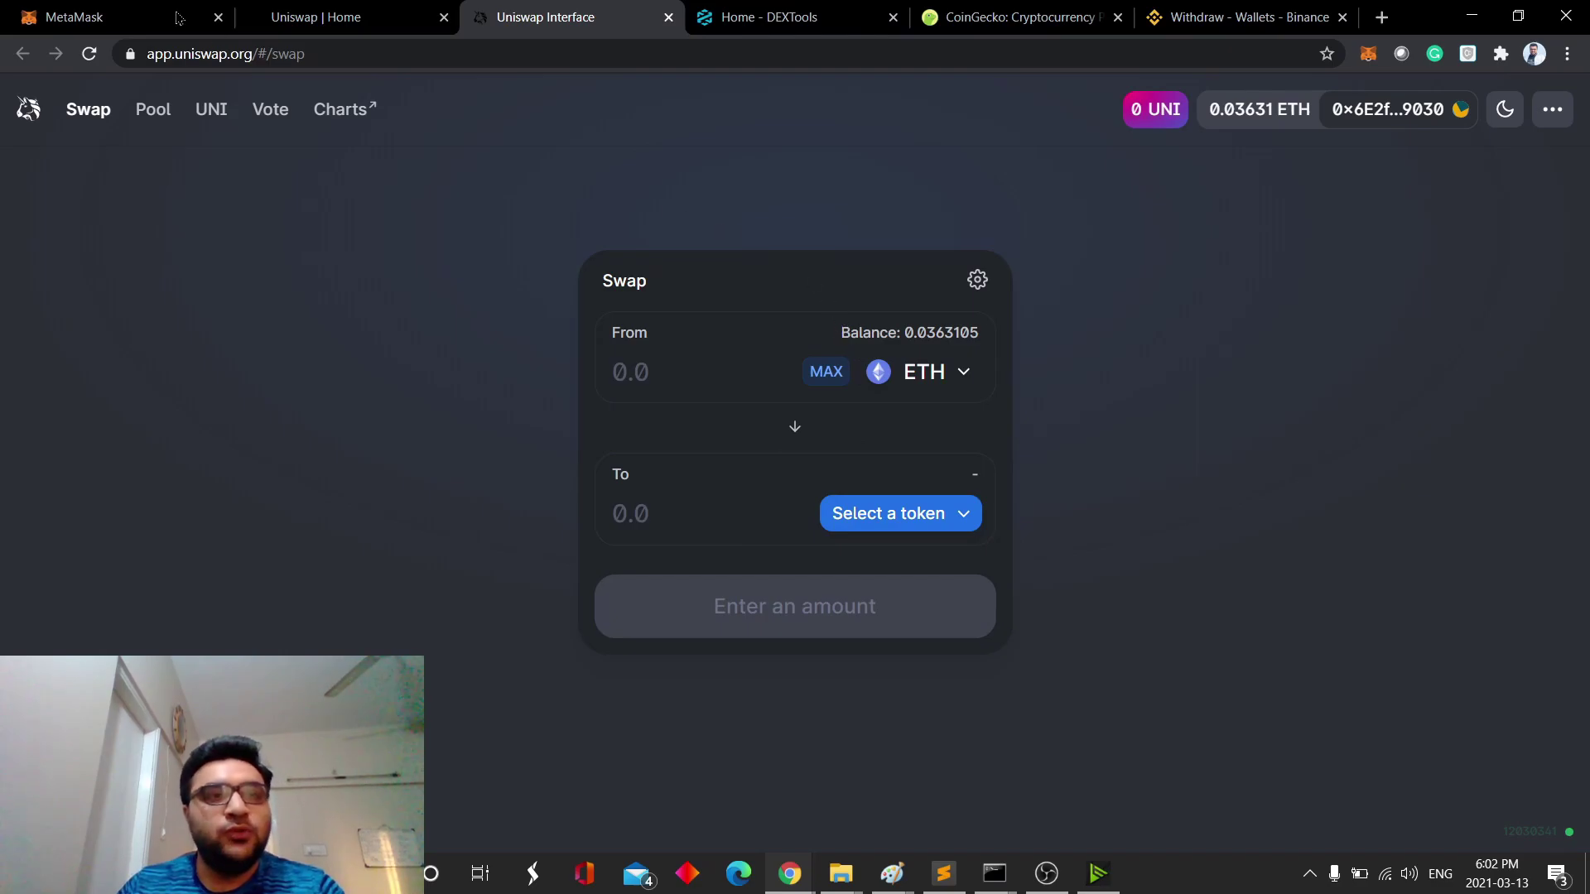
left_click(145, 20)
left_click(770, 18)
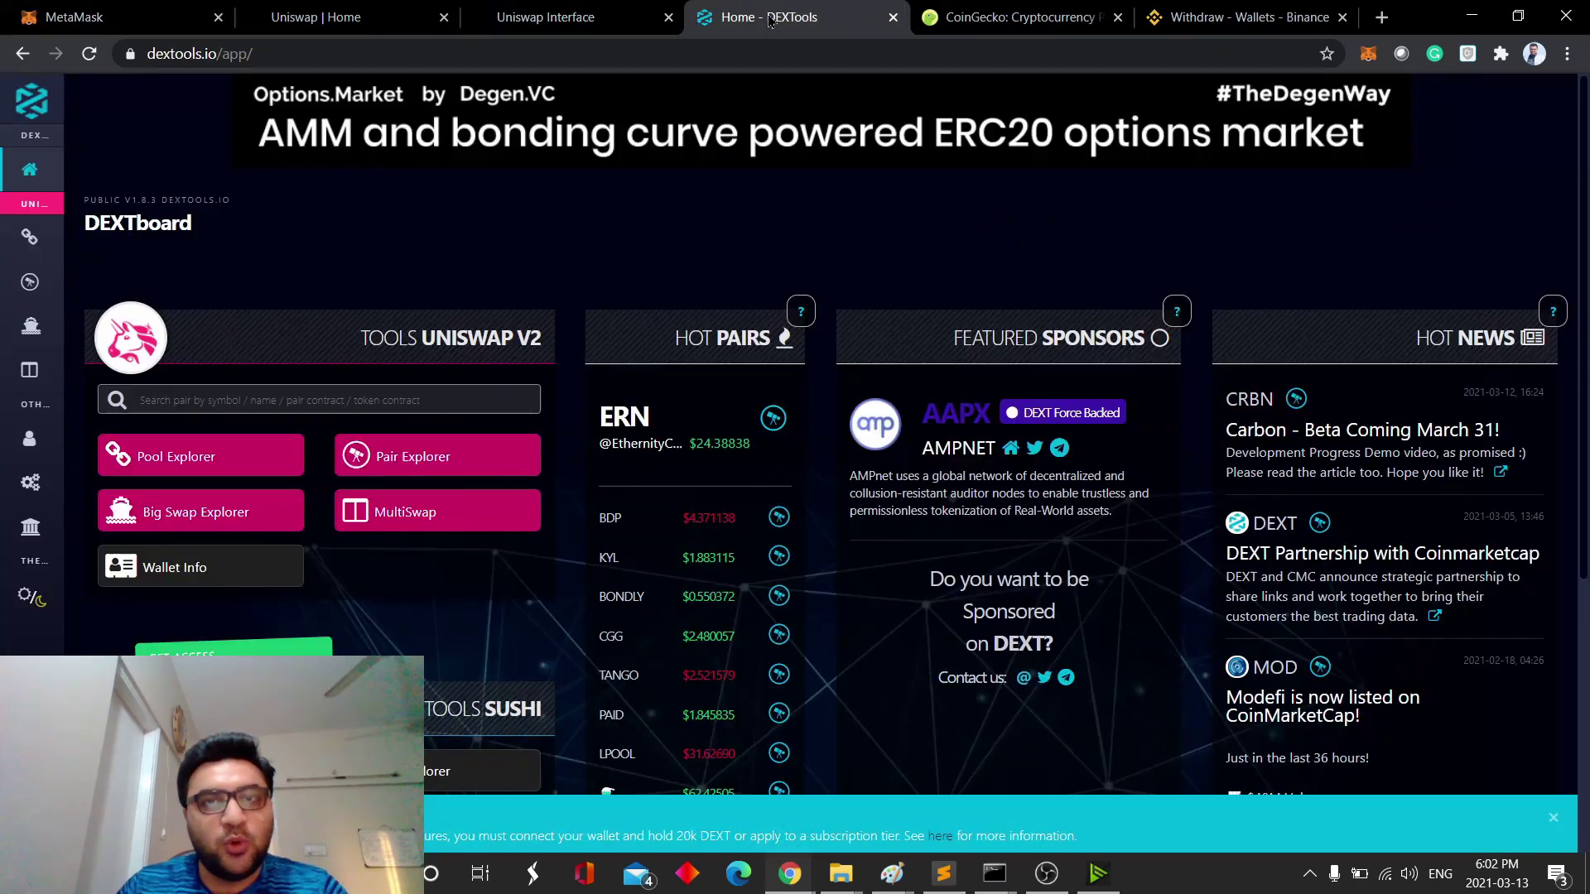
left_click(546, 18)
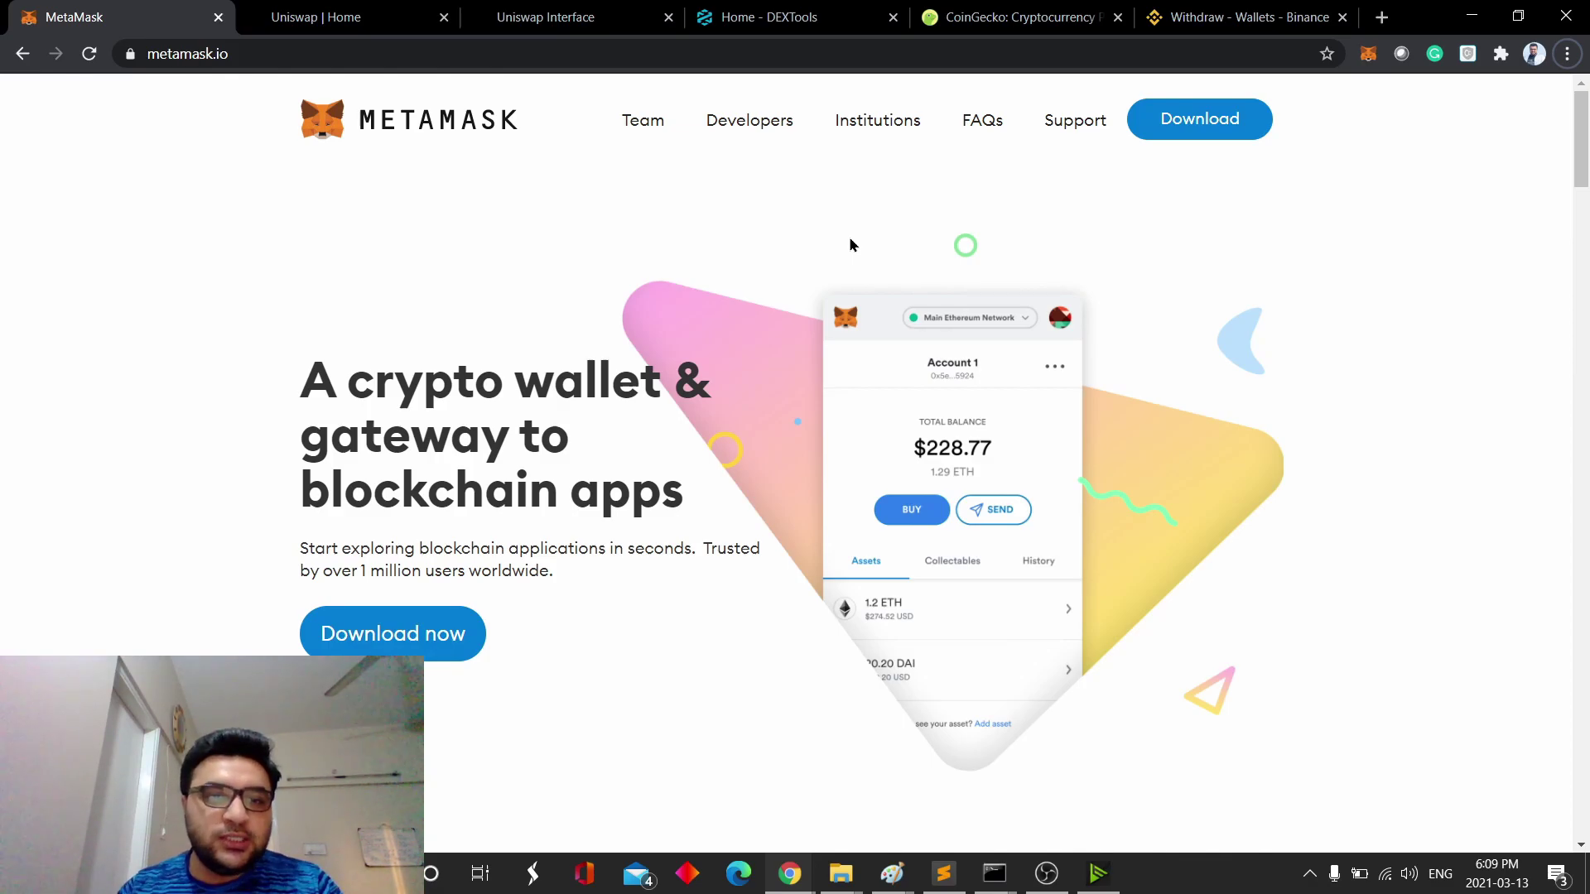
left_click(1368, 54)
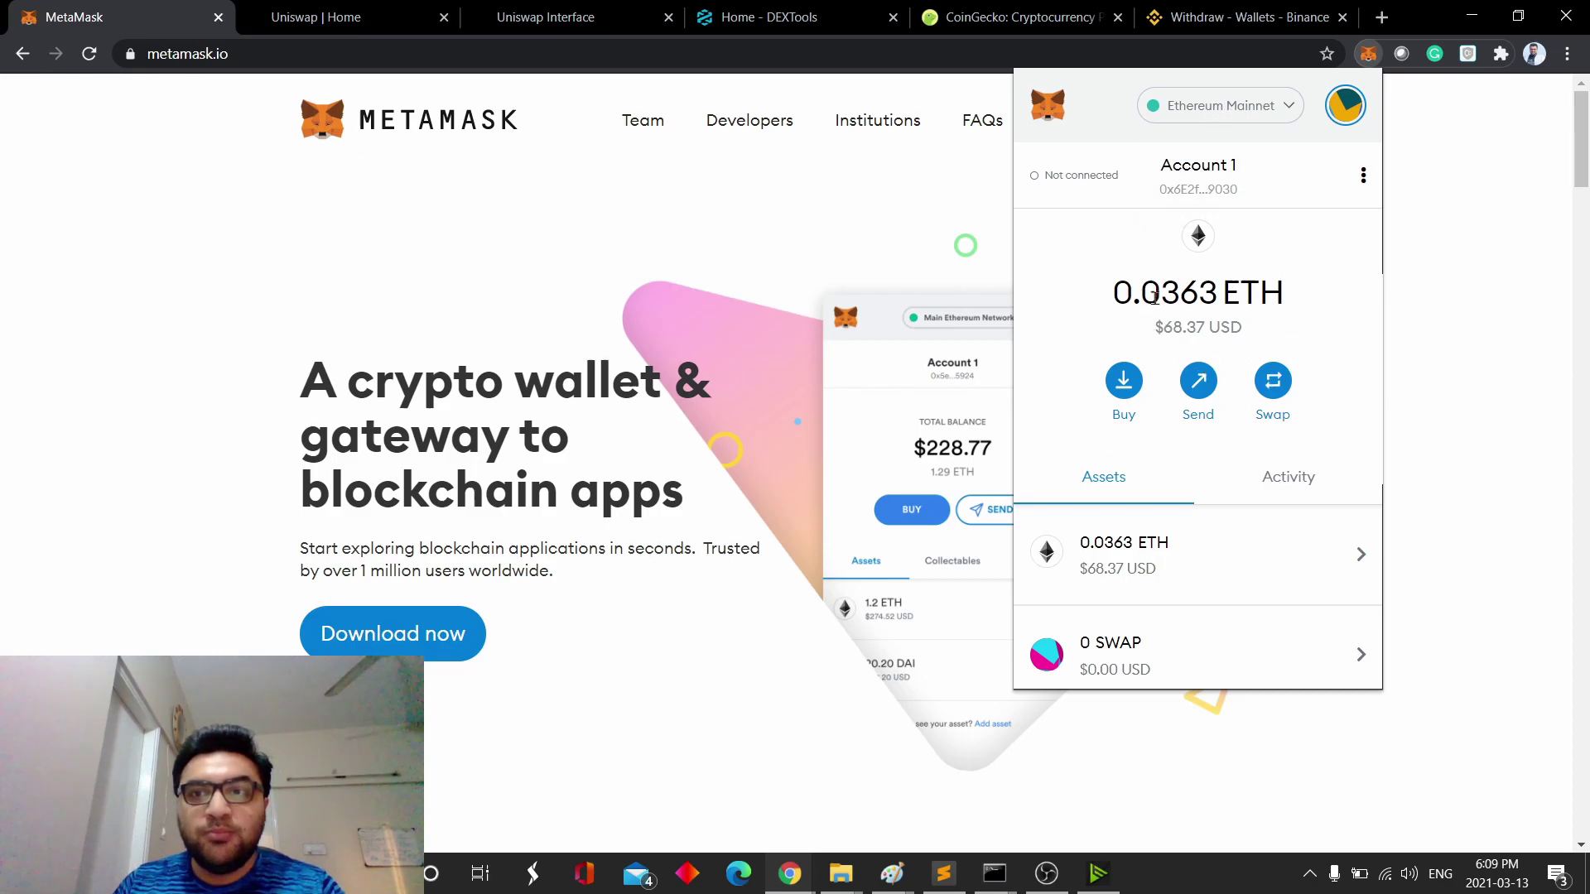
mouse_move(1193, 300)
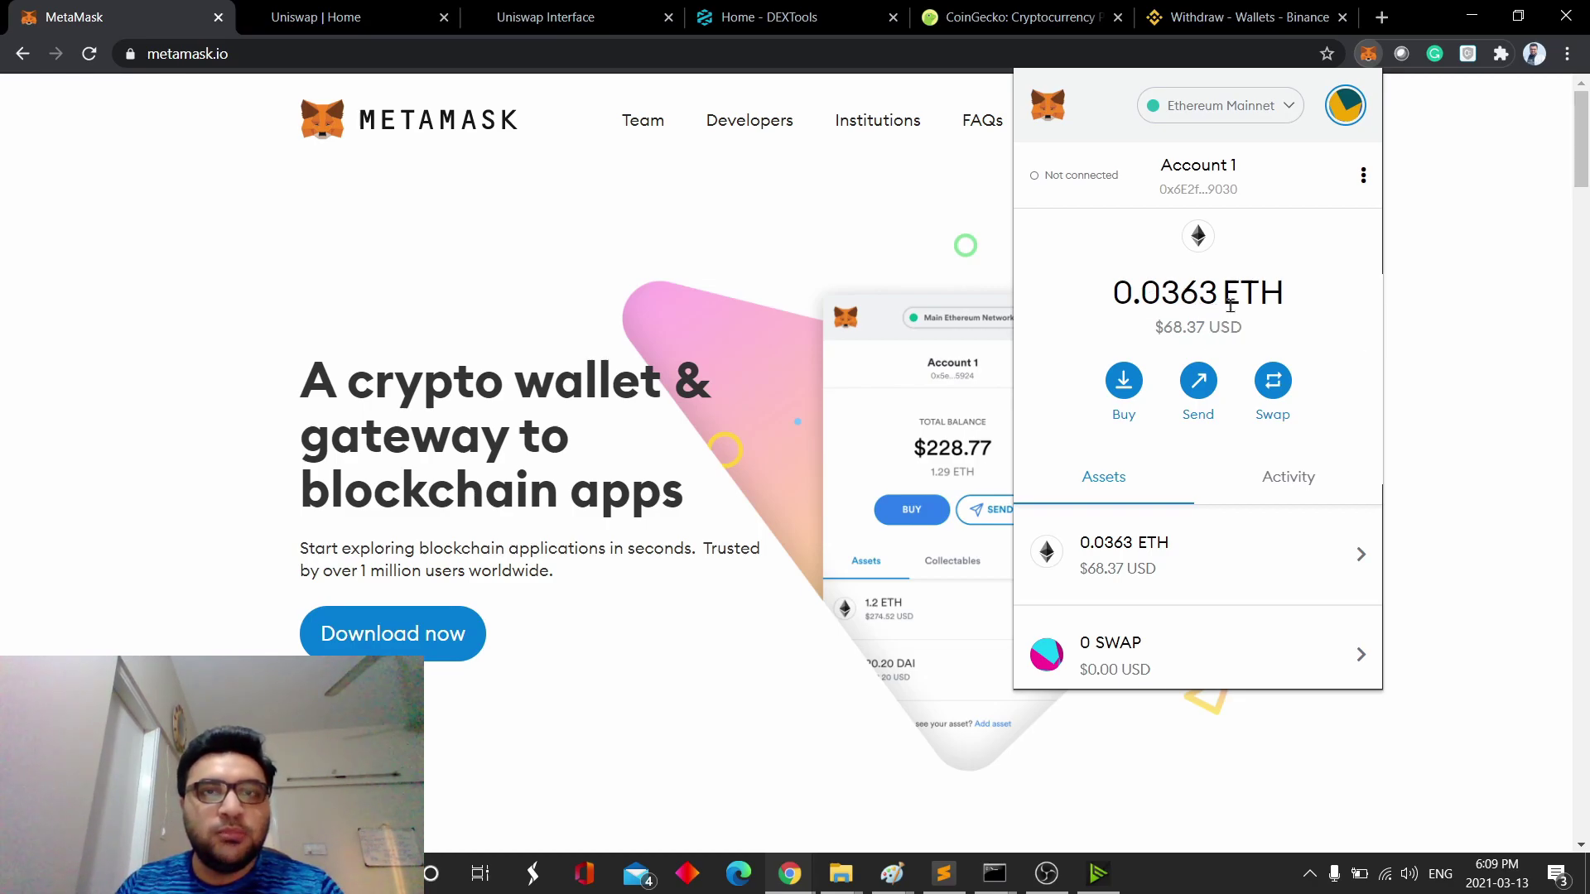
left_click(1426, 132)
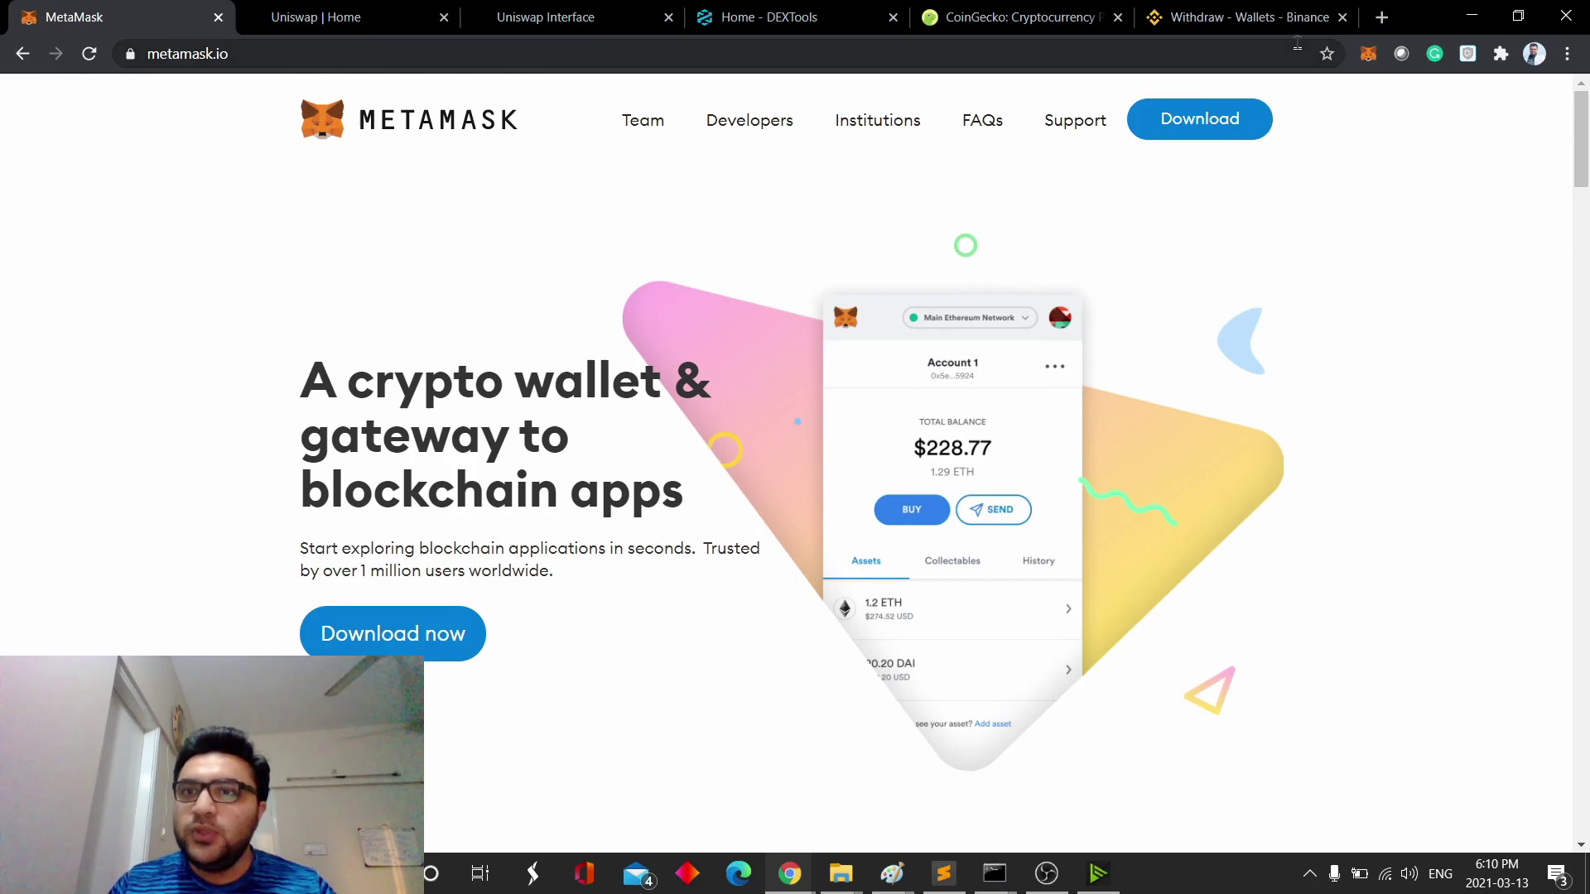
- Switch to Binance's ETH withdrawal page with the Ethereum ERC20 network selected
left_click(1271, 20)
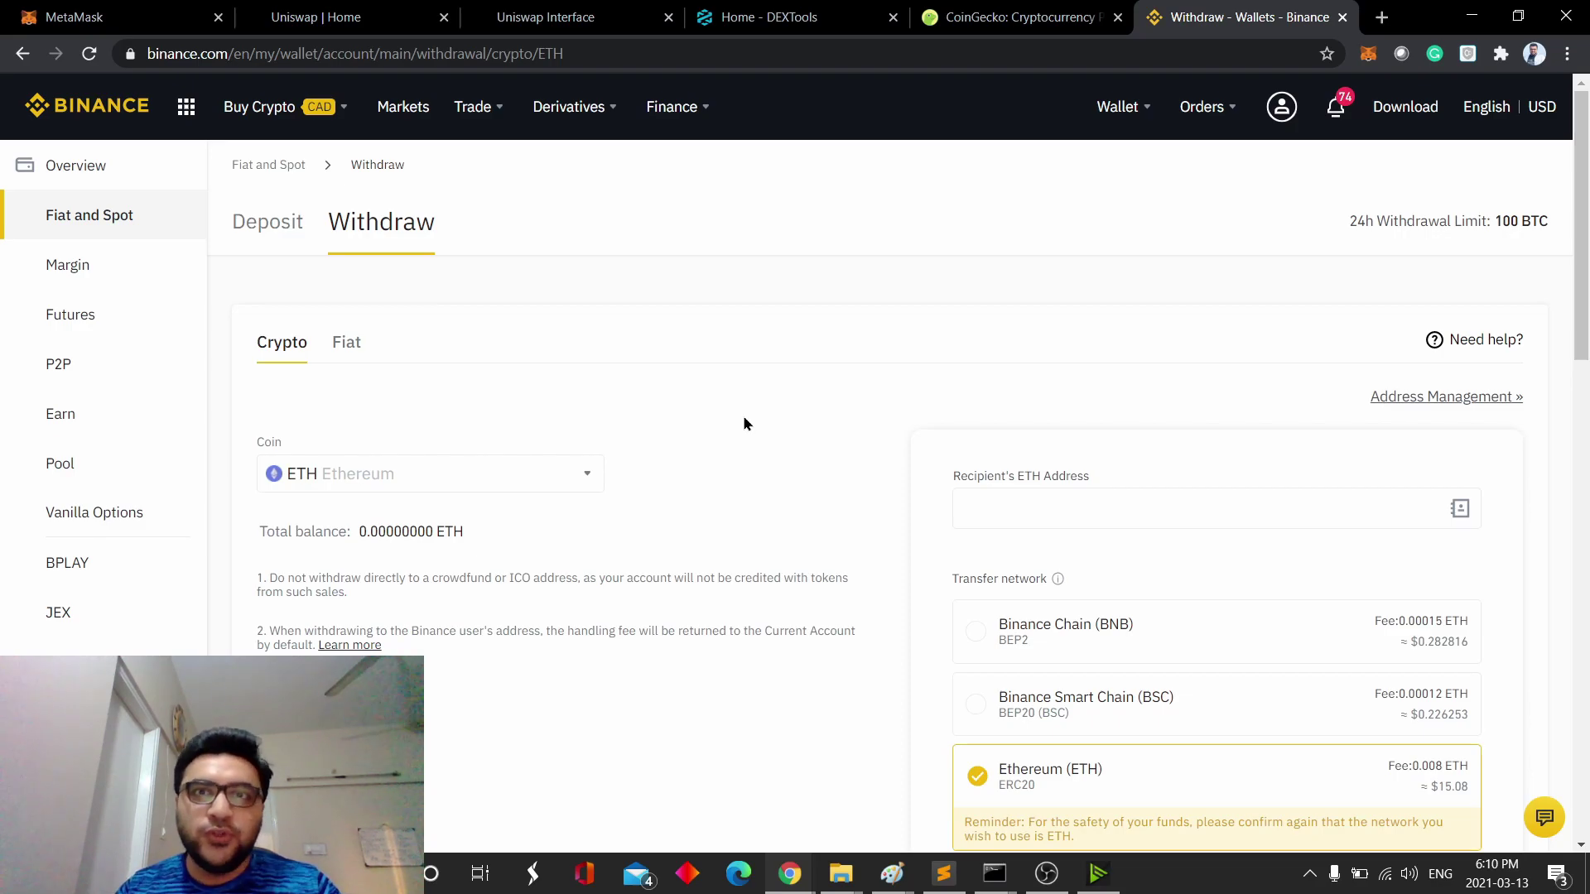
mouse_move(1118, 106)
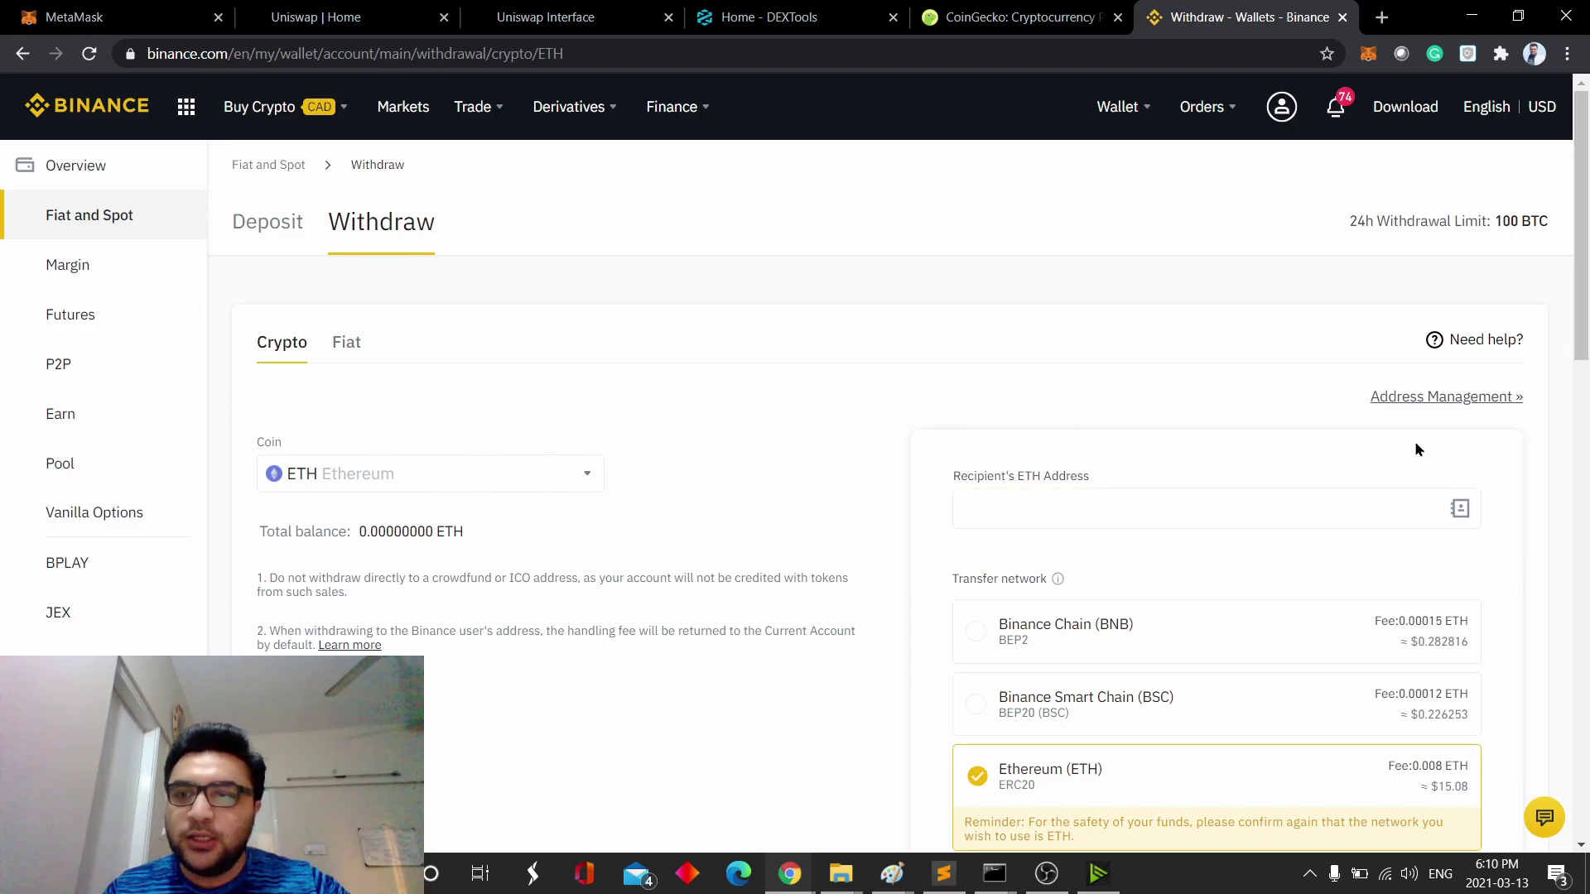
- Copy MetaMask Account 1's address and paste it as the recipient's ETH address
left_click(1368, 53)
left_click(1217, 163)
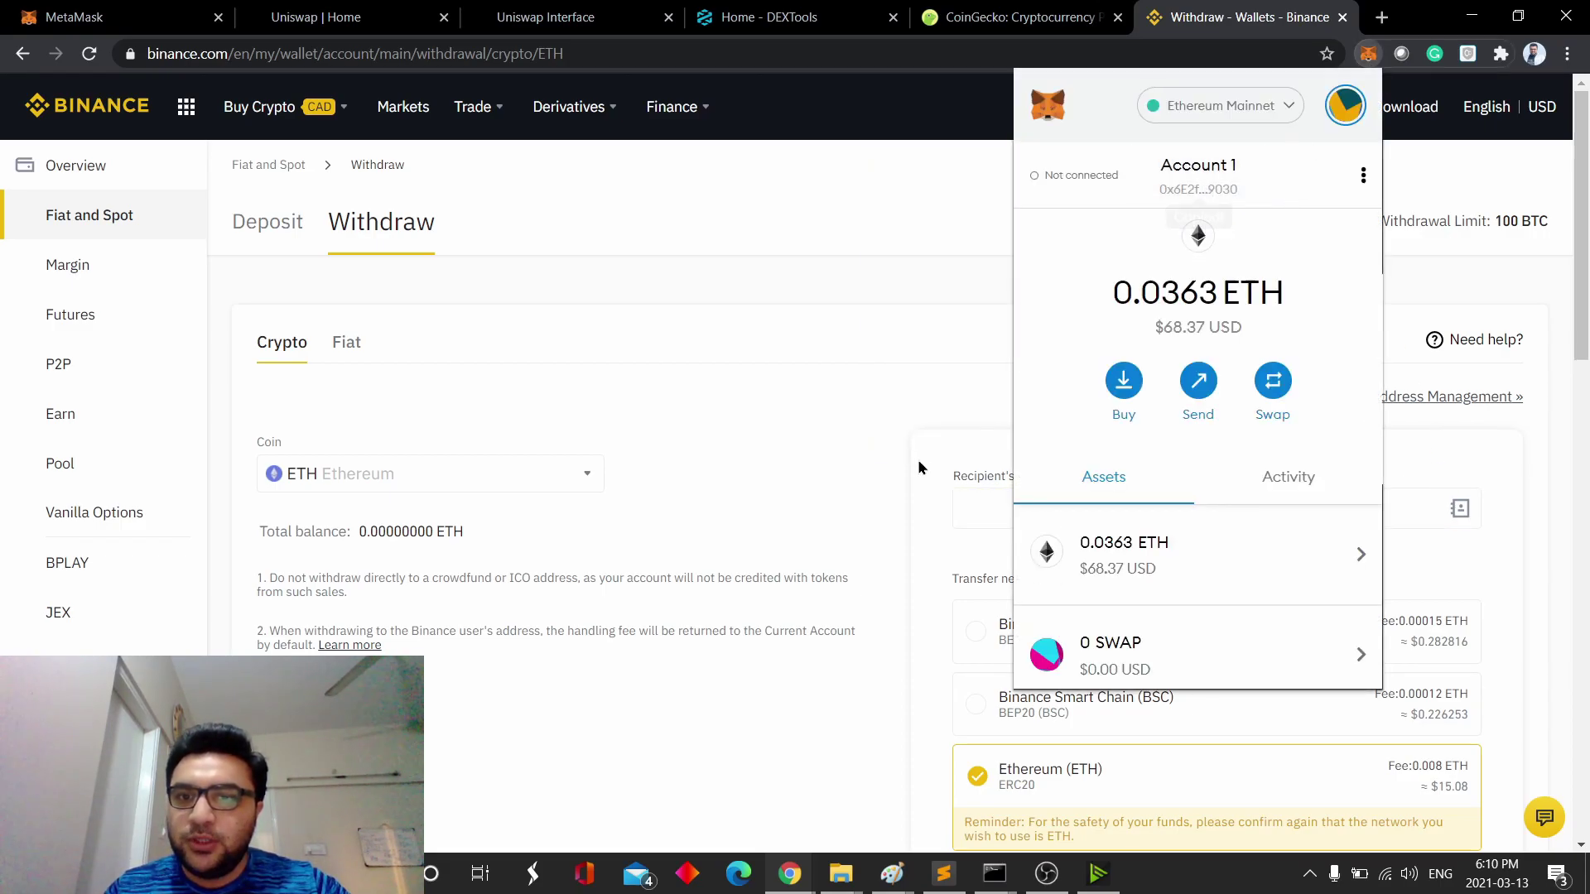
left_click(973, 511)
type("0x6E2f80bF1aa6c1cd96779C1ED8c24191a74C9030")
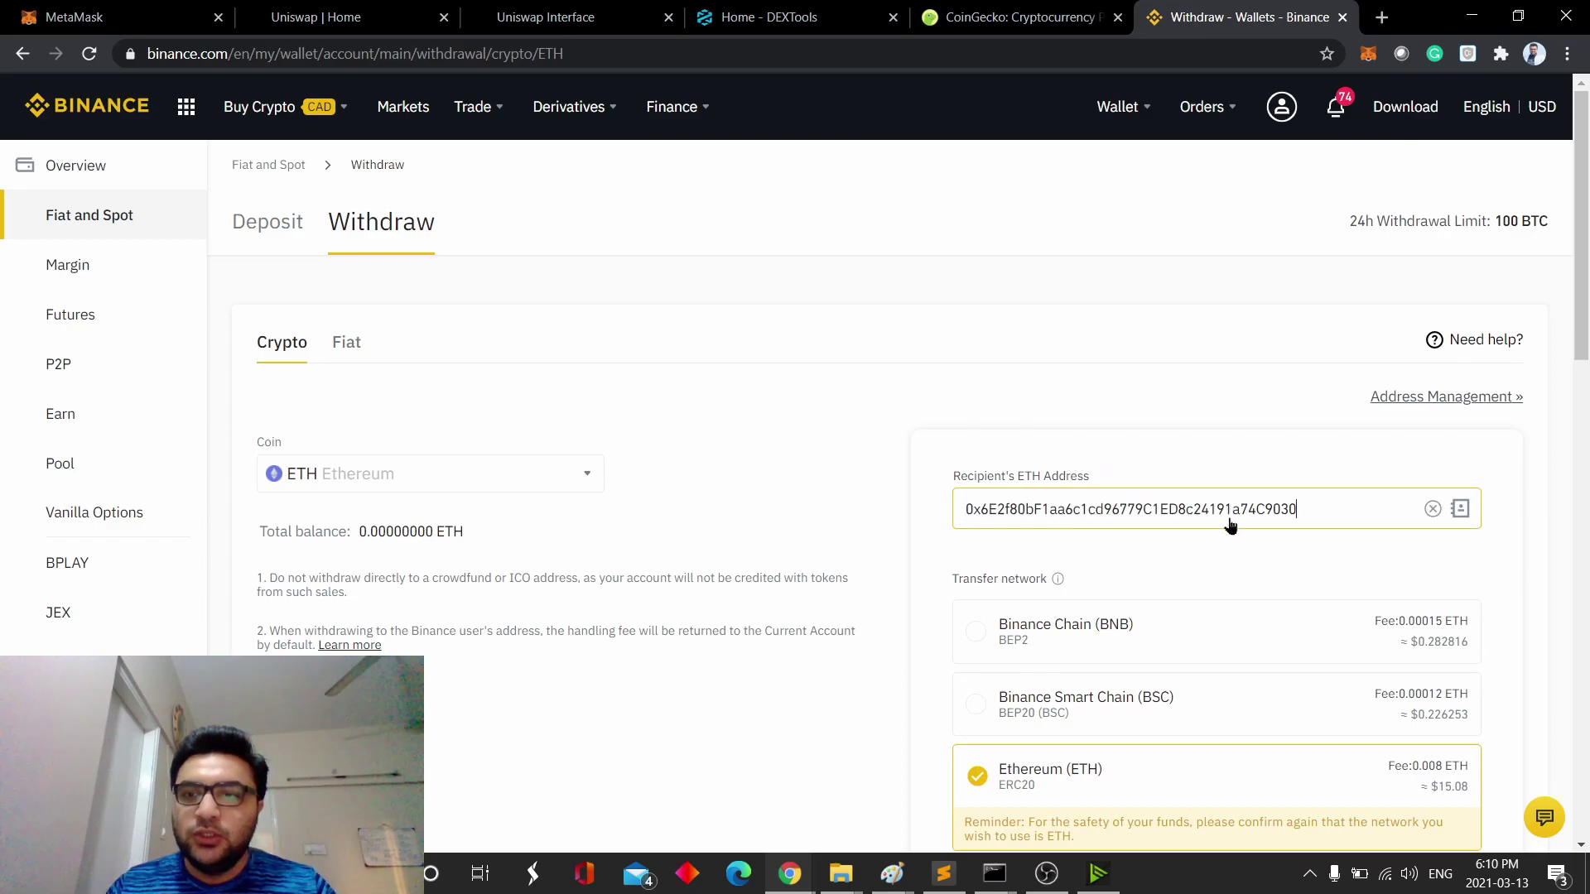
scroll(1156, 463, "down", 2)
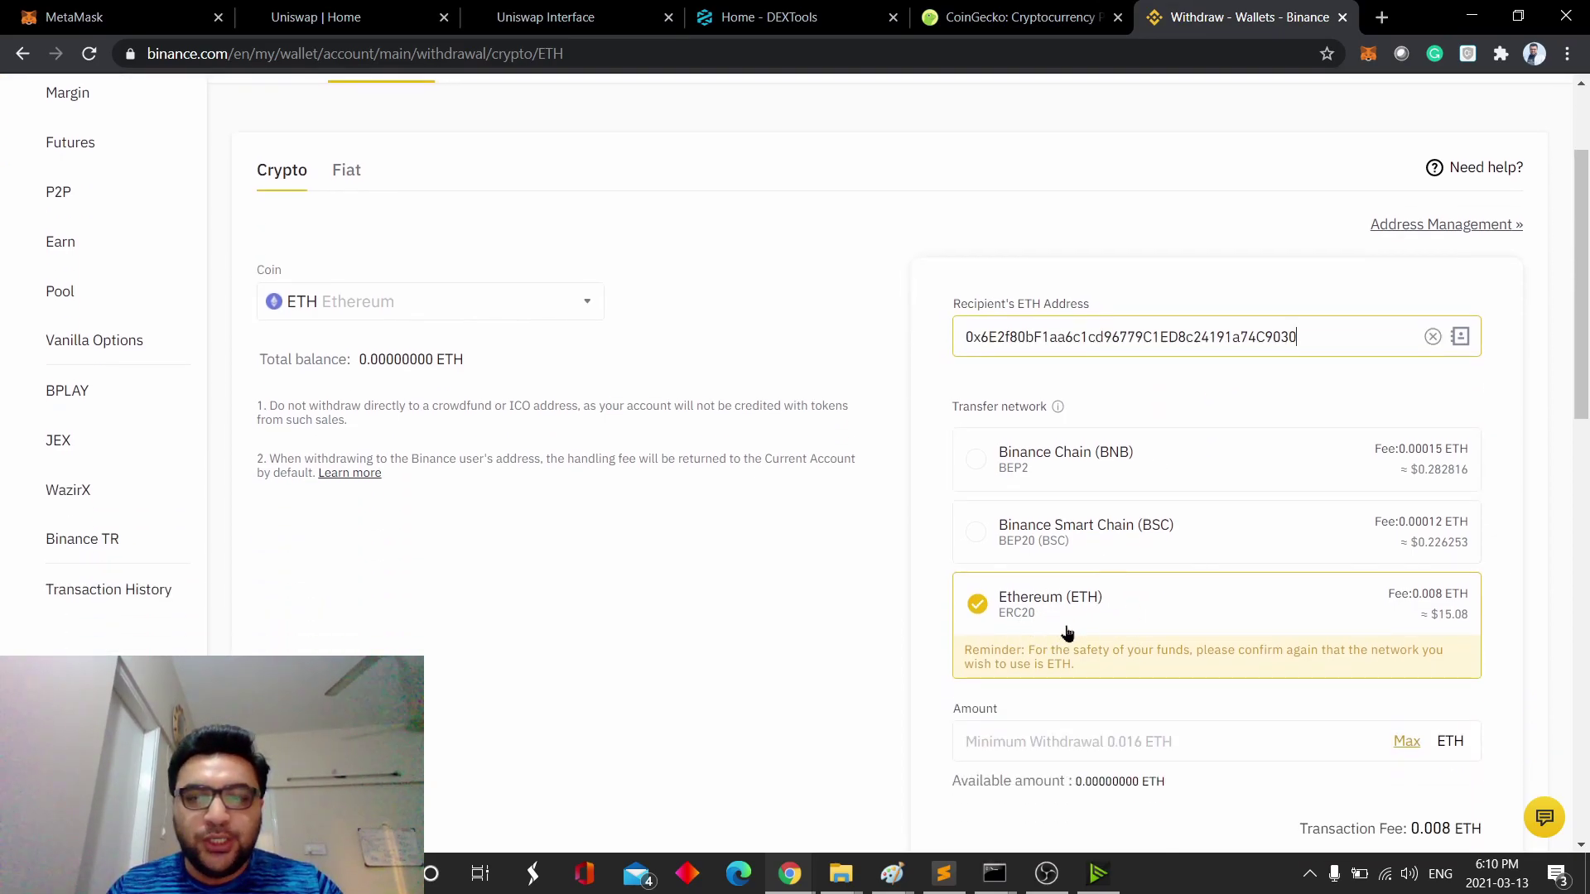
- Enter 0.5 ETH as the withdrawal amount and submit the withdrawal
left_click(1368, 53)
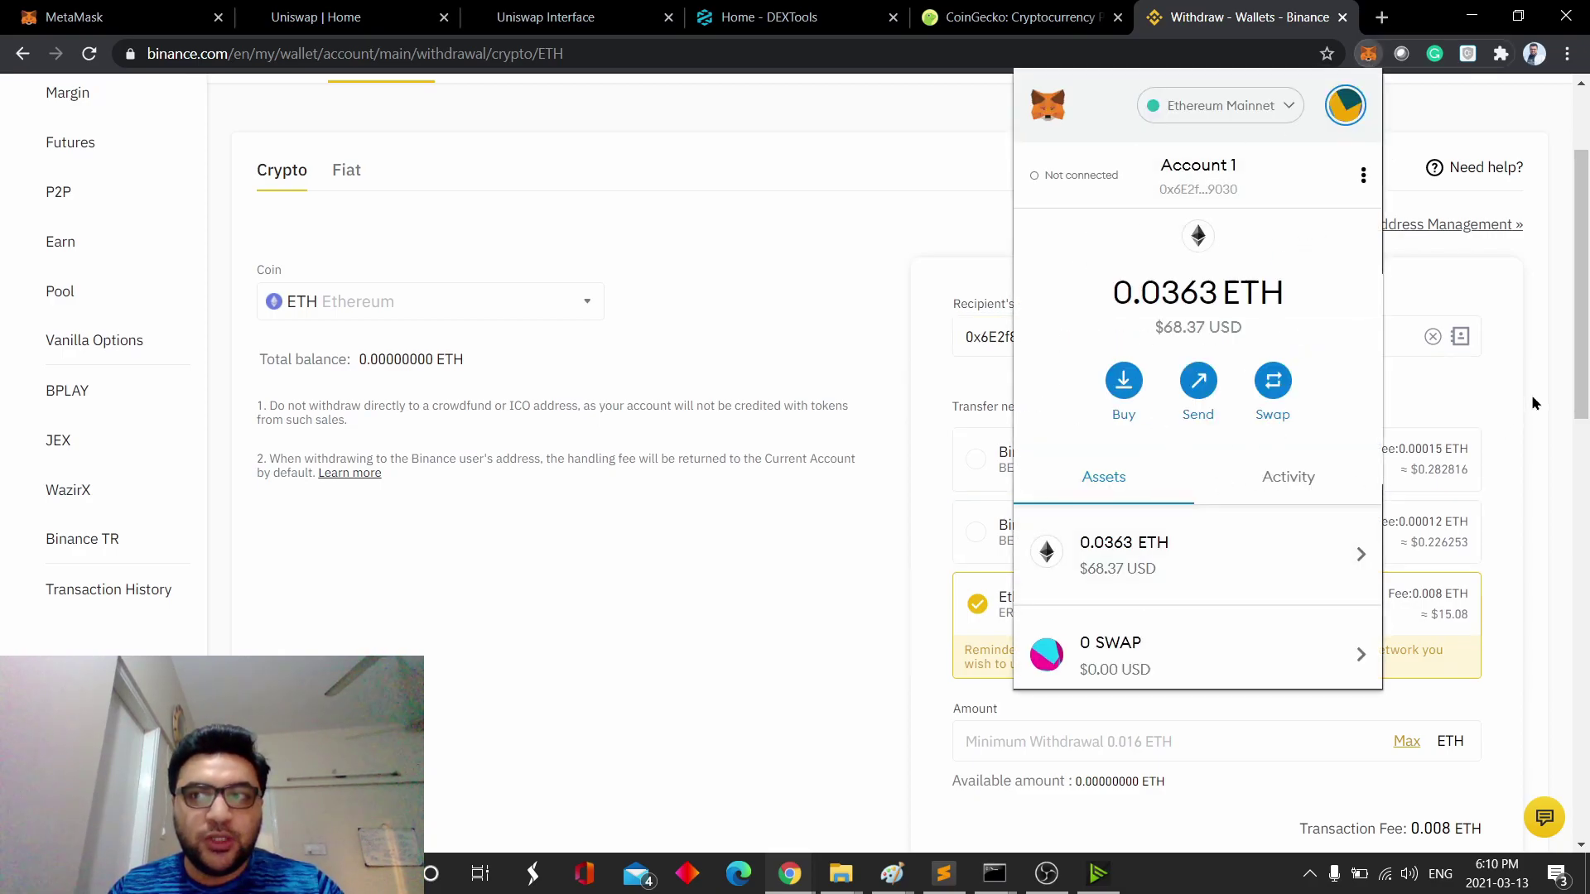
left_click(1512, 381)
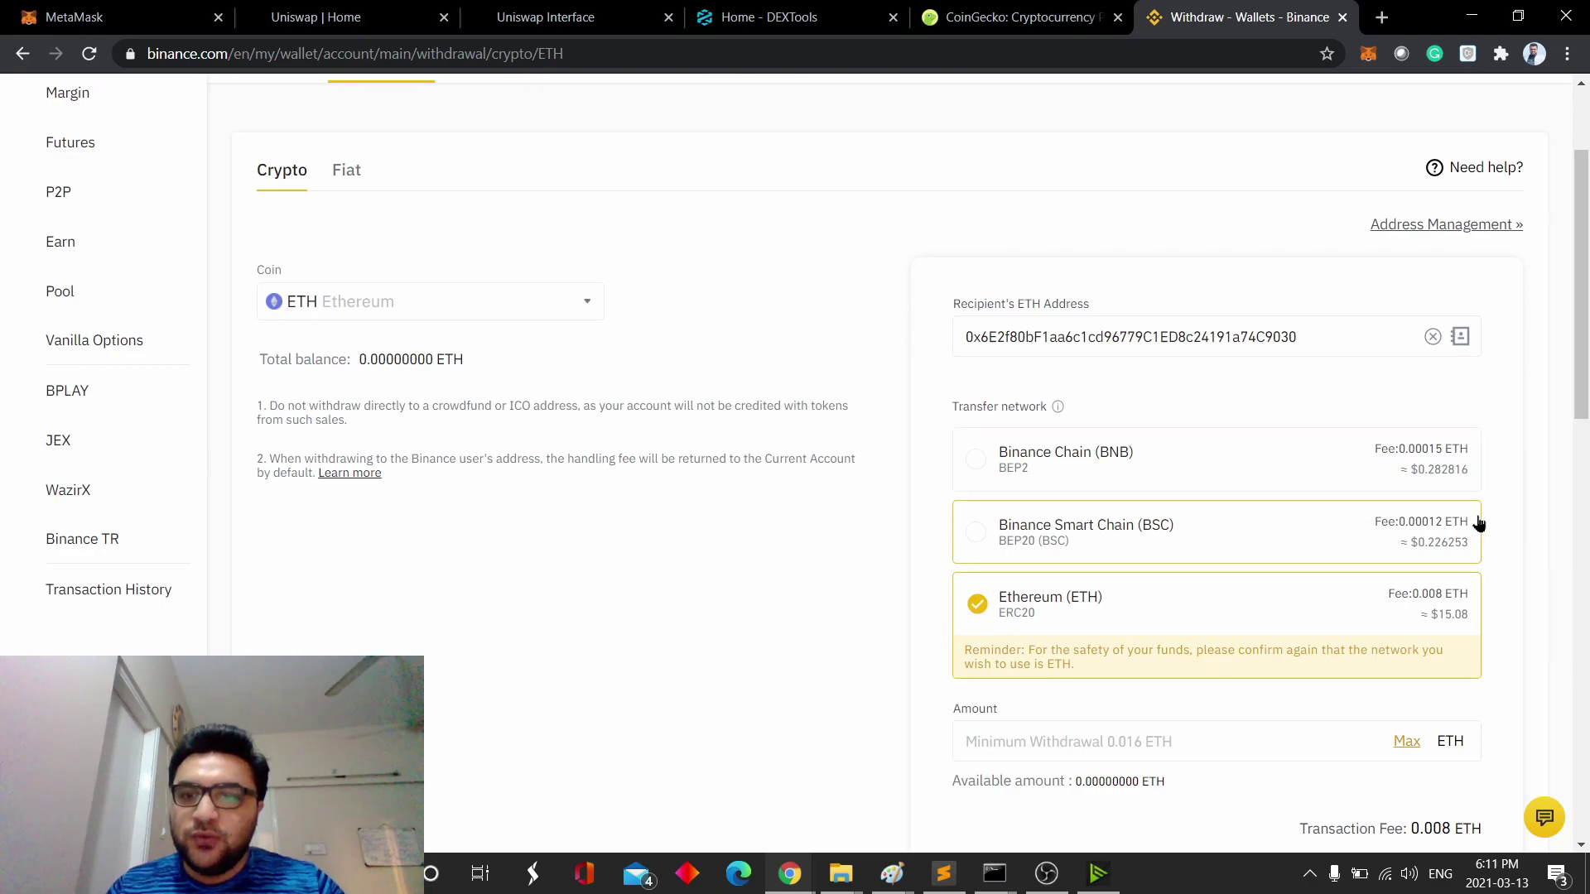
scroll(1209, 538, "down", 2)
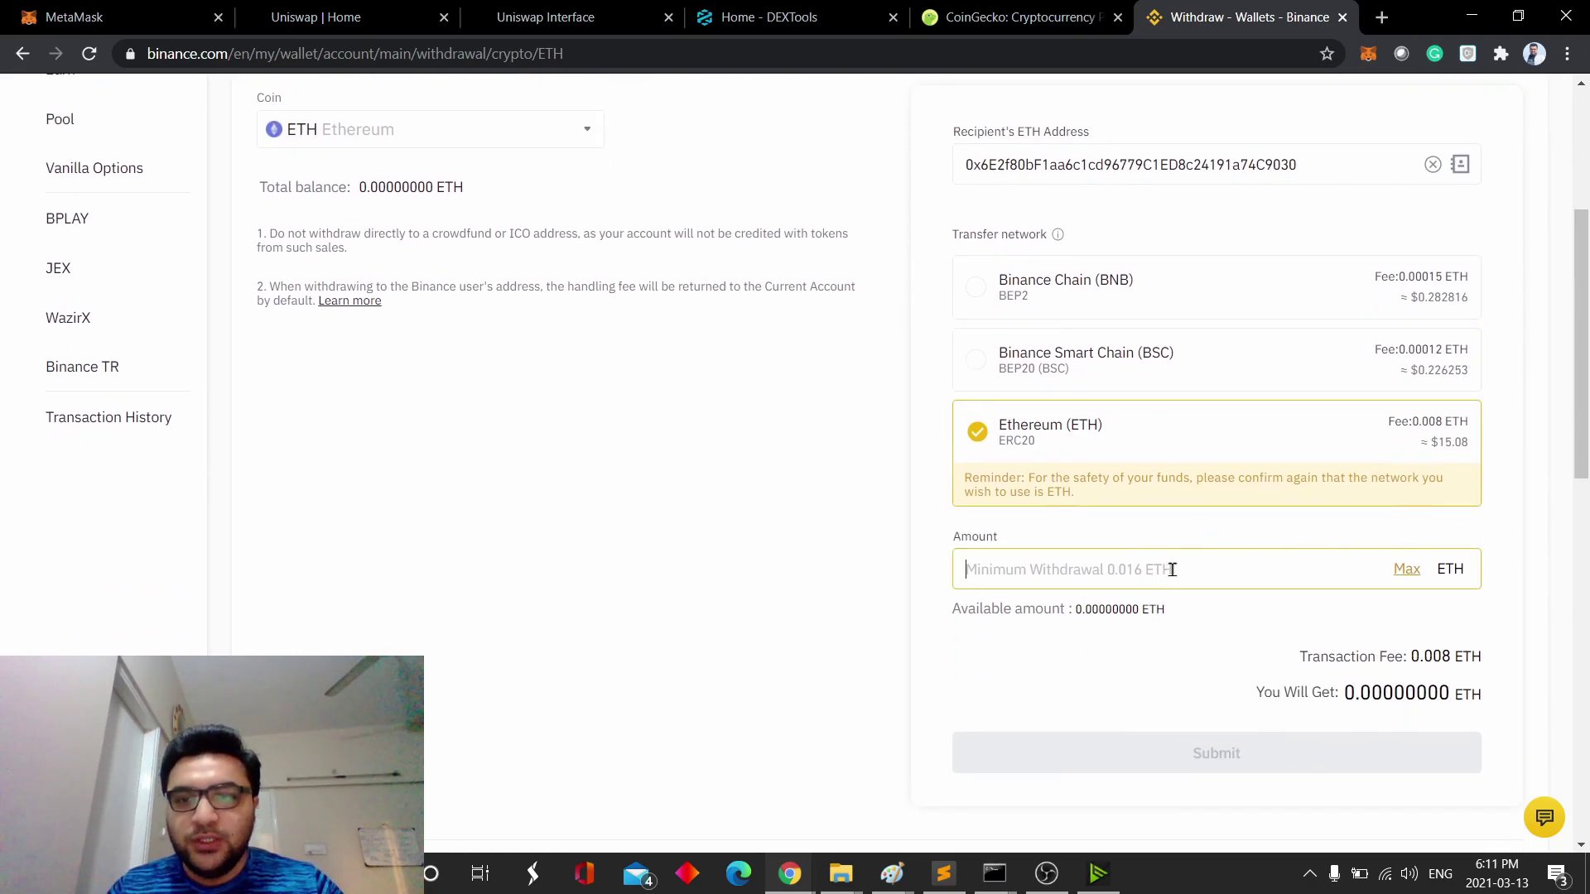
type("0.5")
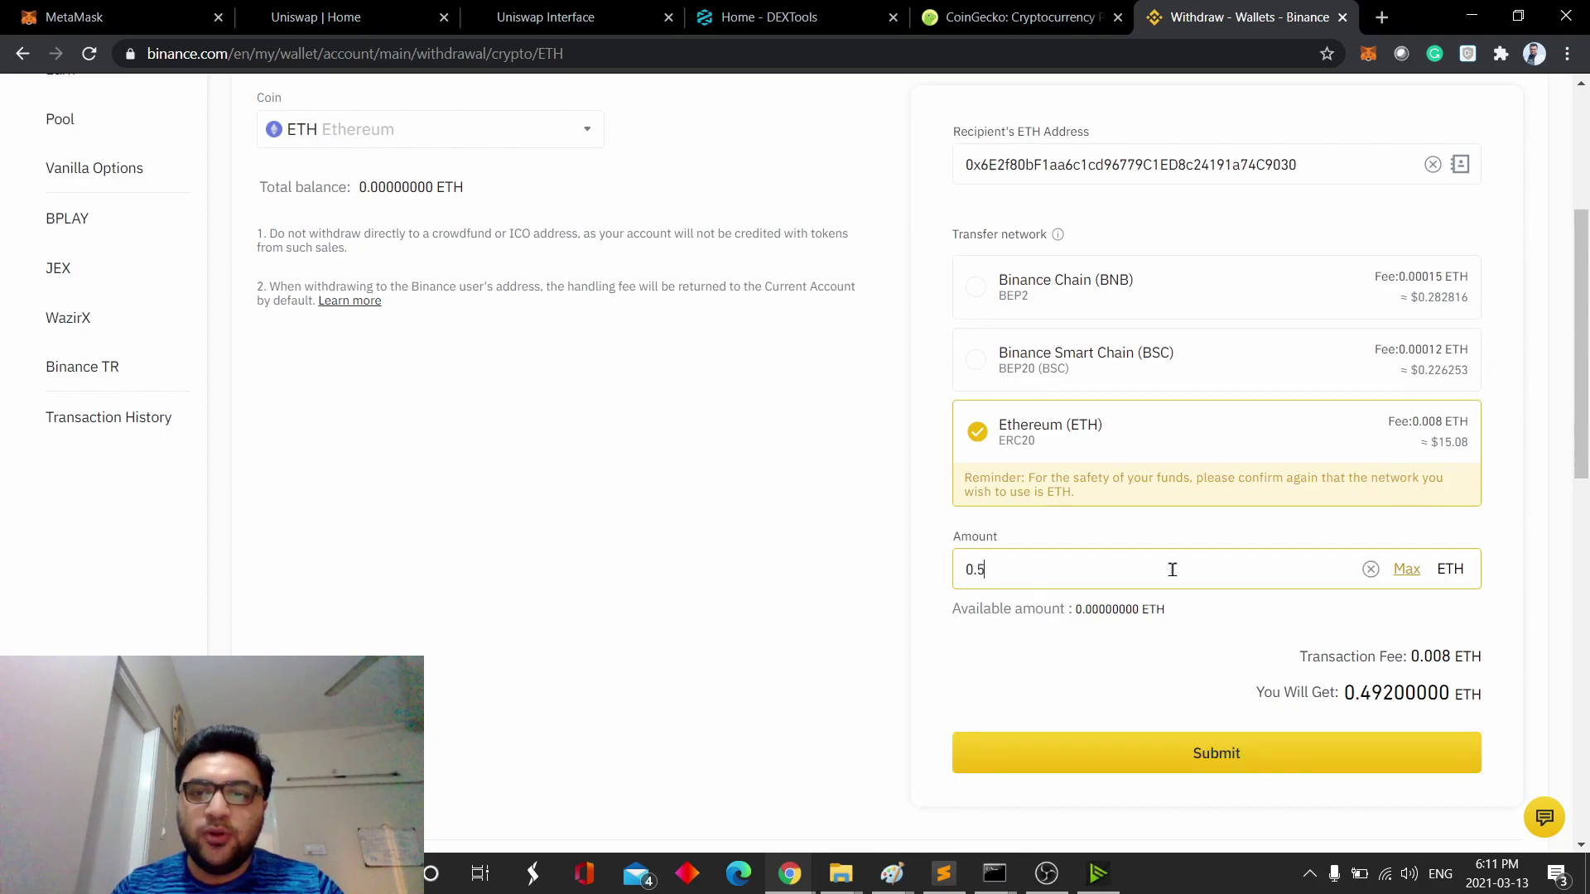
left_click(1416, 656)
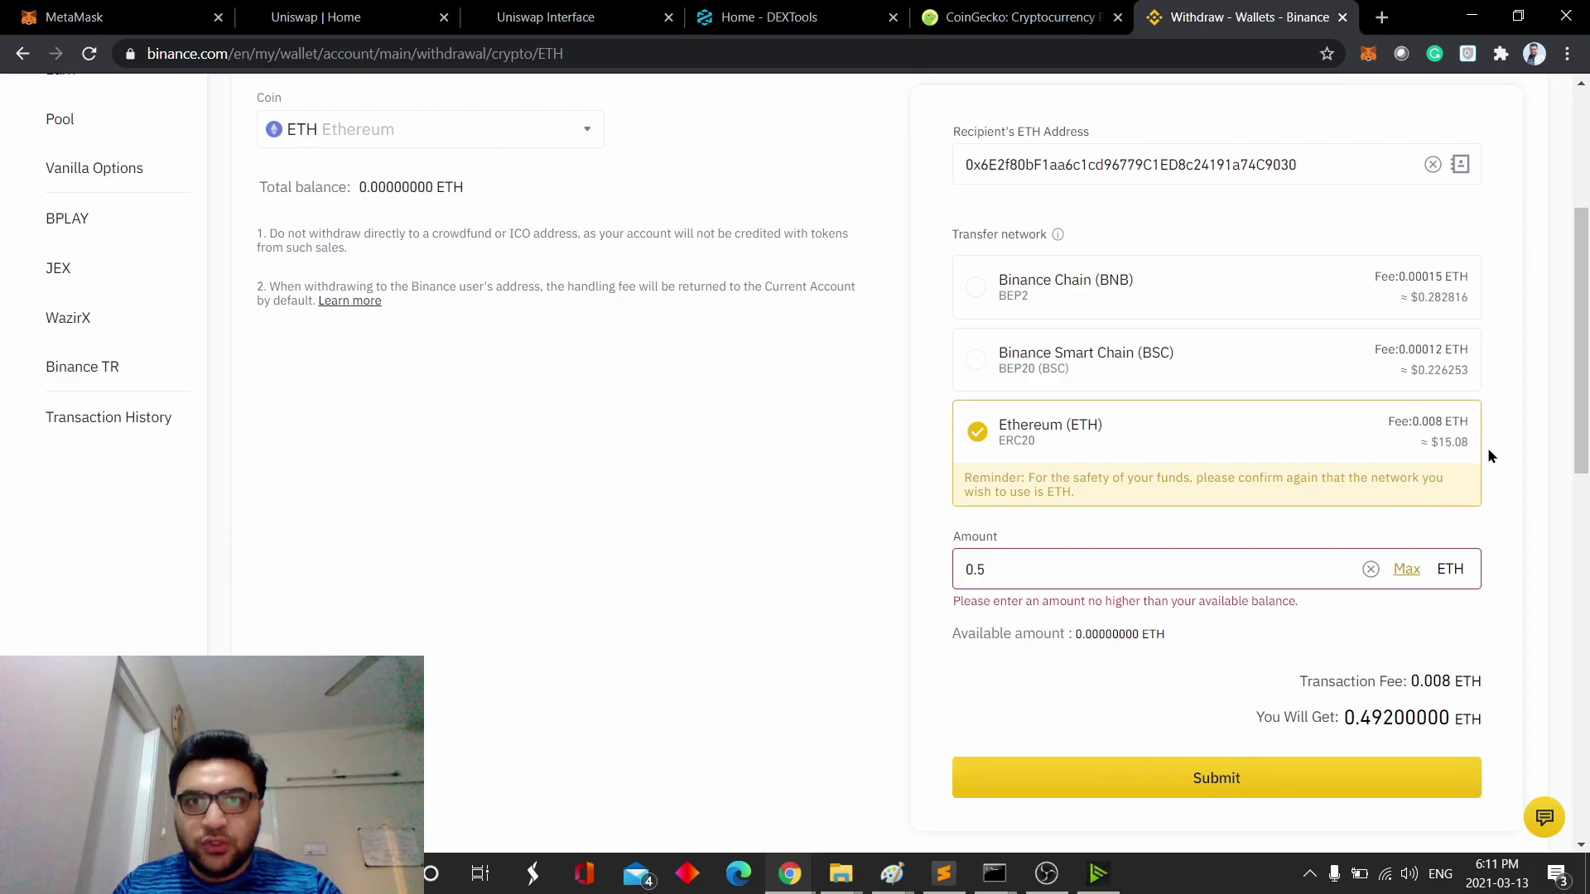
scroll(1503, 416, "up", 2)
left_click(1368, 53)
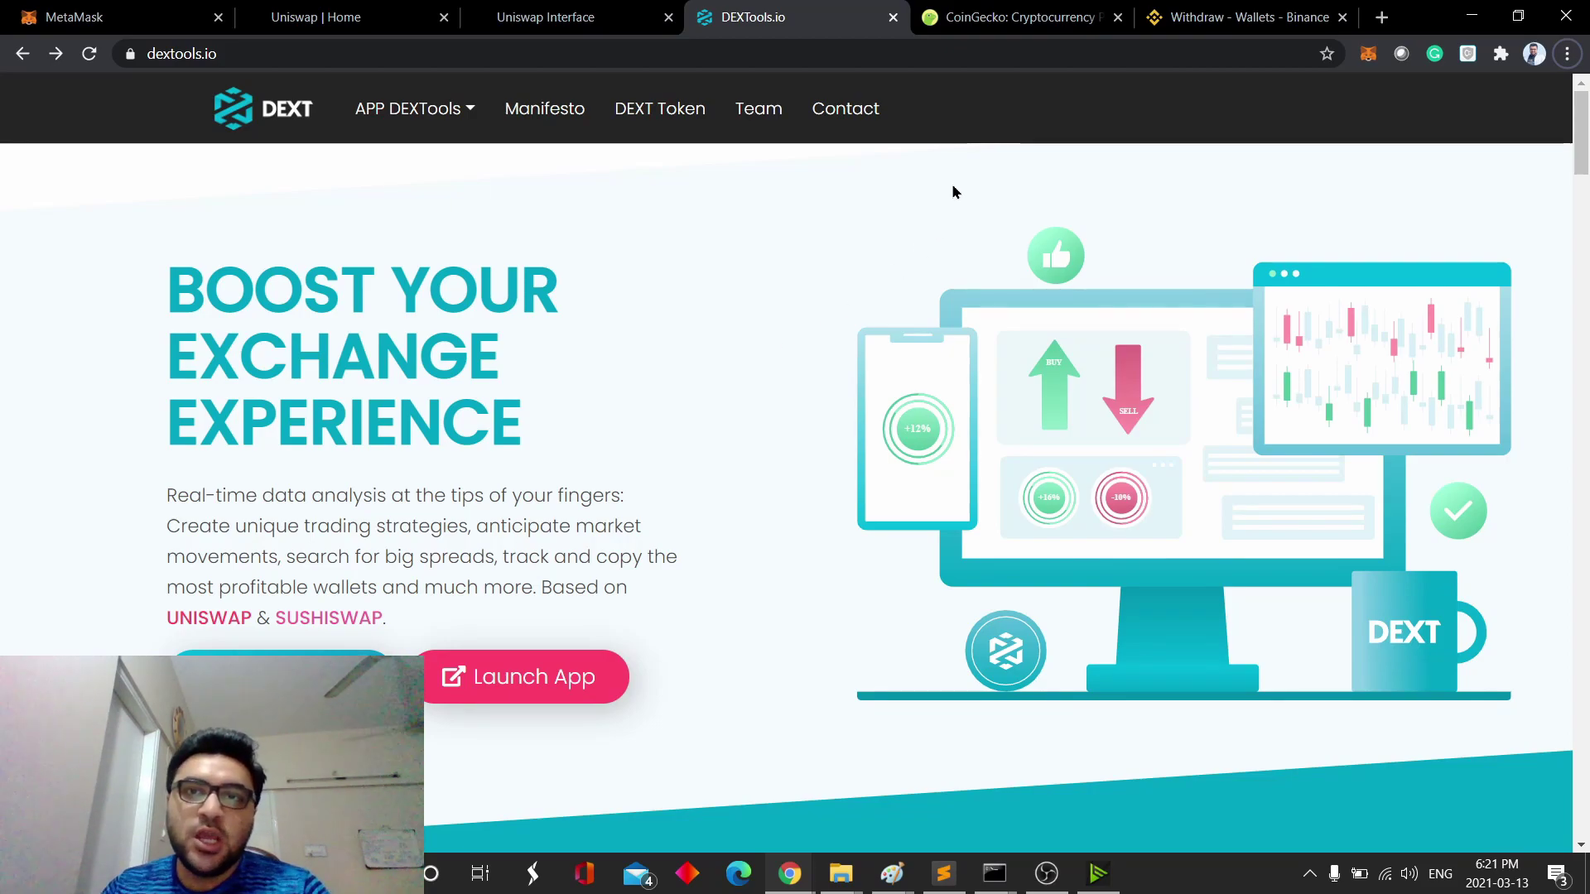
- Search CoinGecko for SUPERFARM and open the SuperFarm (SUPER) page priced at $1.88
left_click(1002, 18)
left_click(1244, 301)
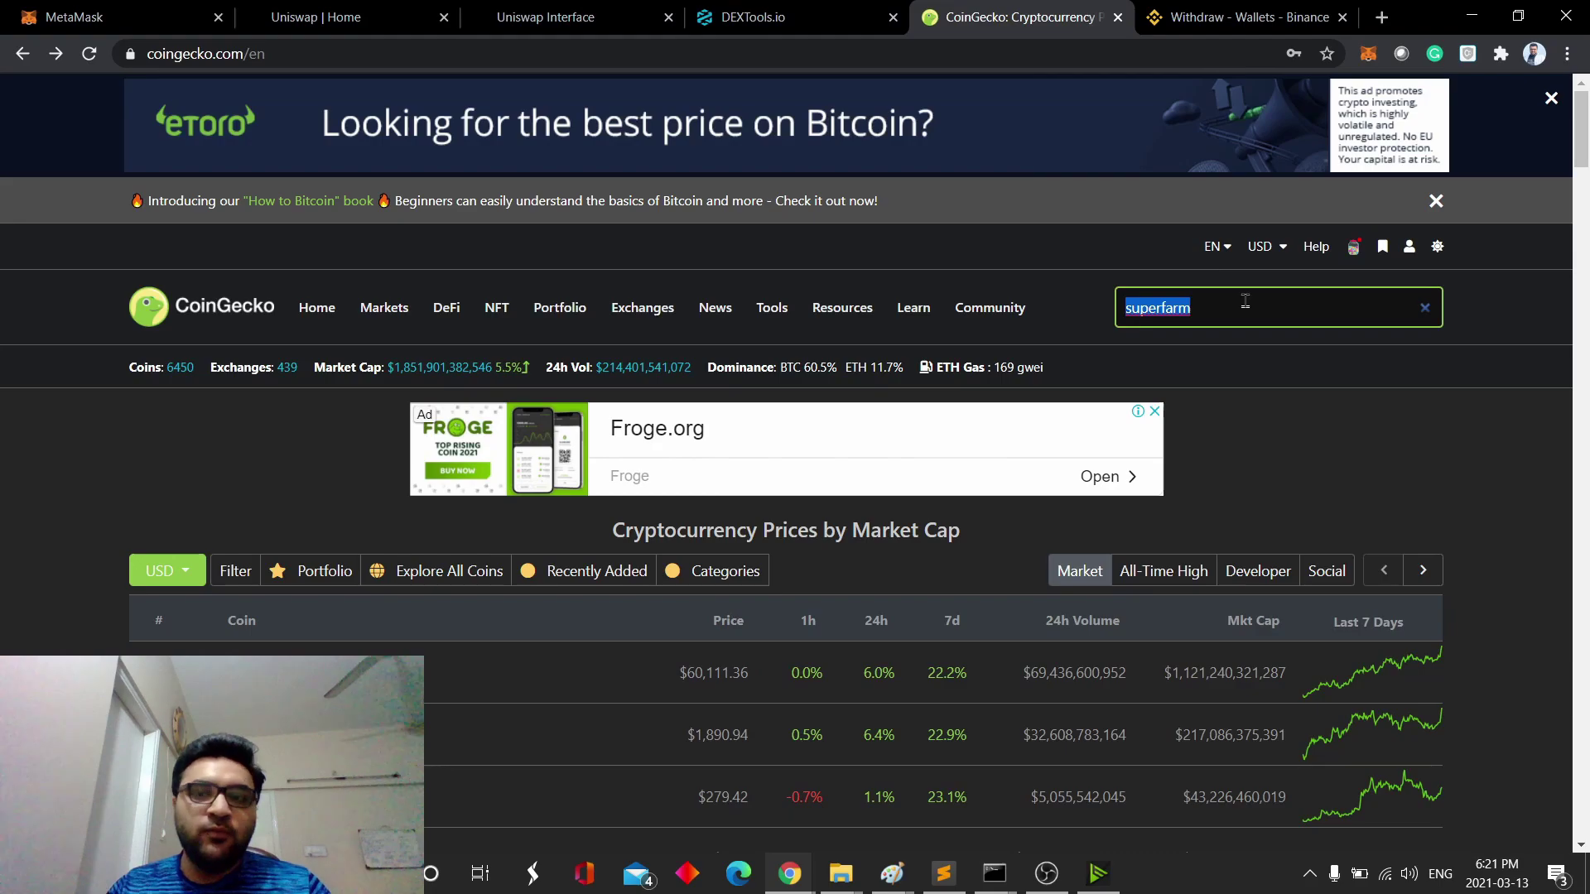
double_click(1245, 301)
type("SUPERFARM")
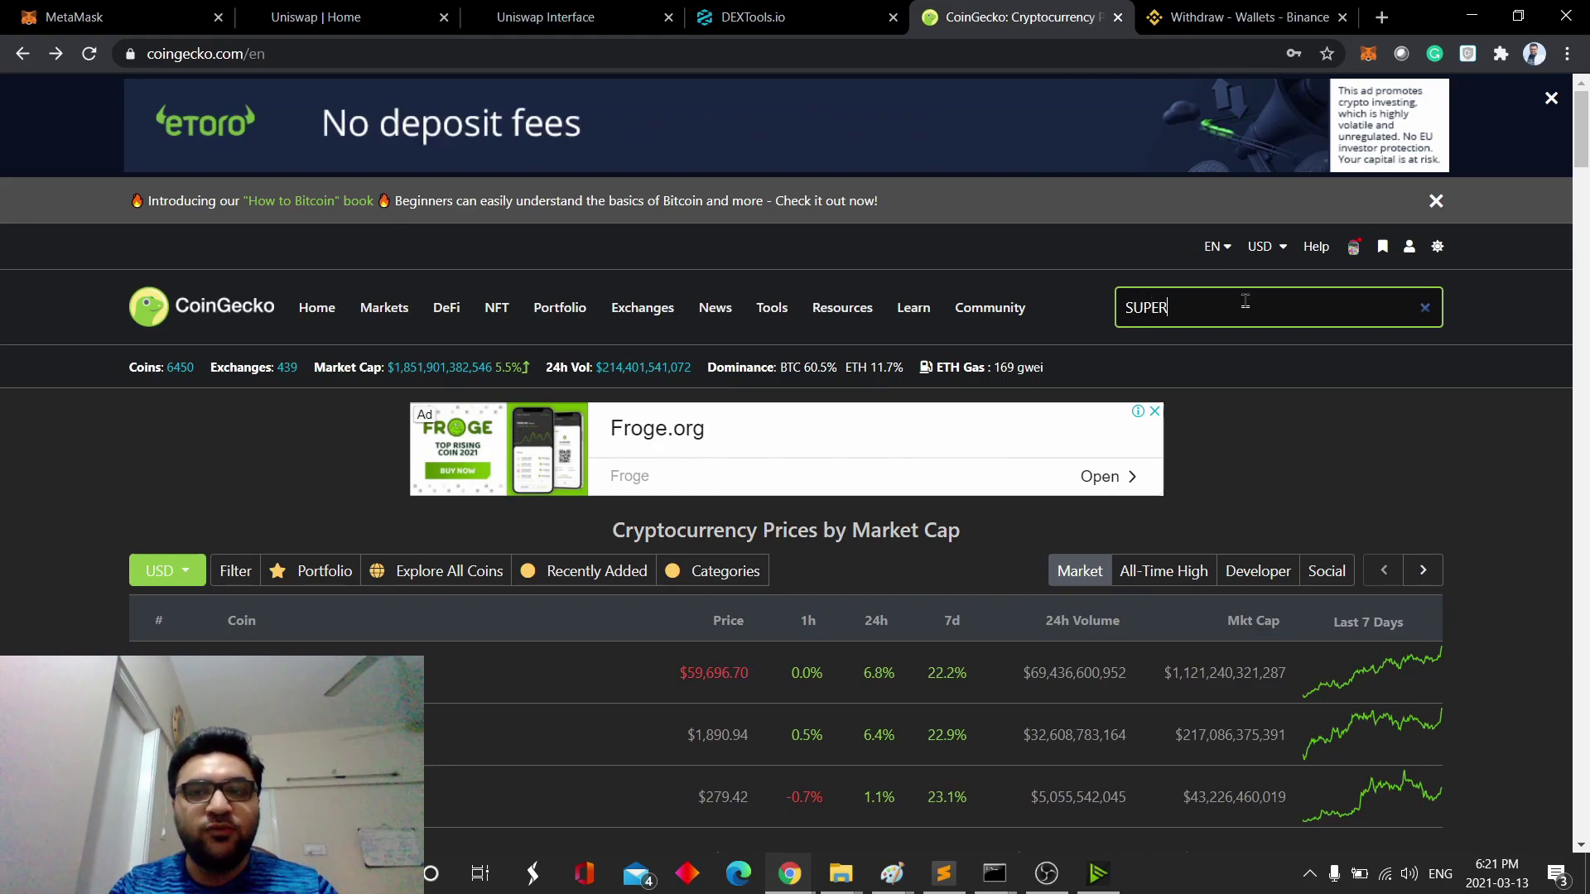
left_click(1256, 483)
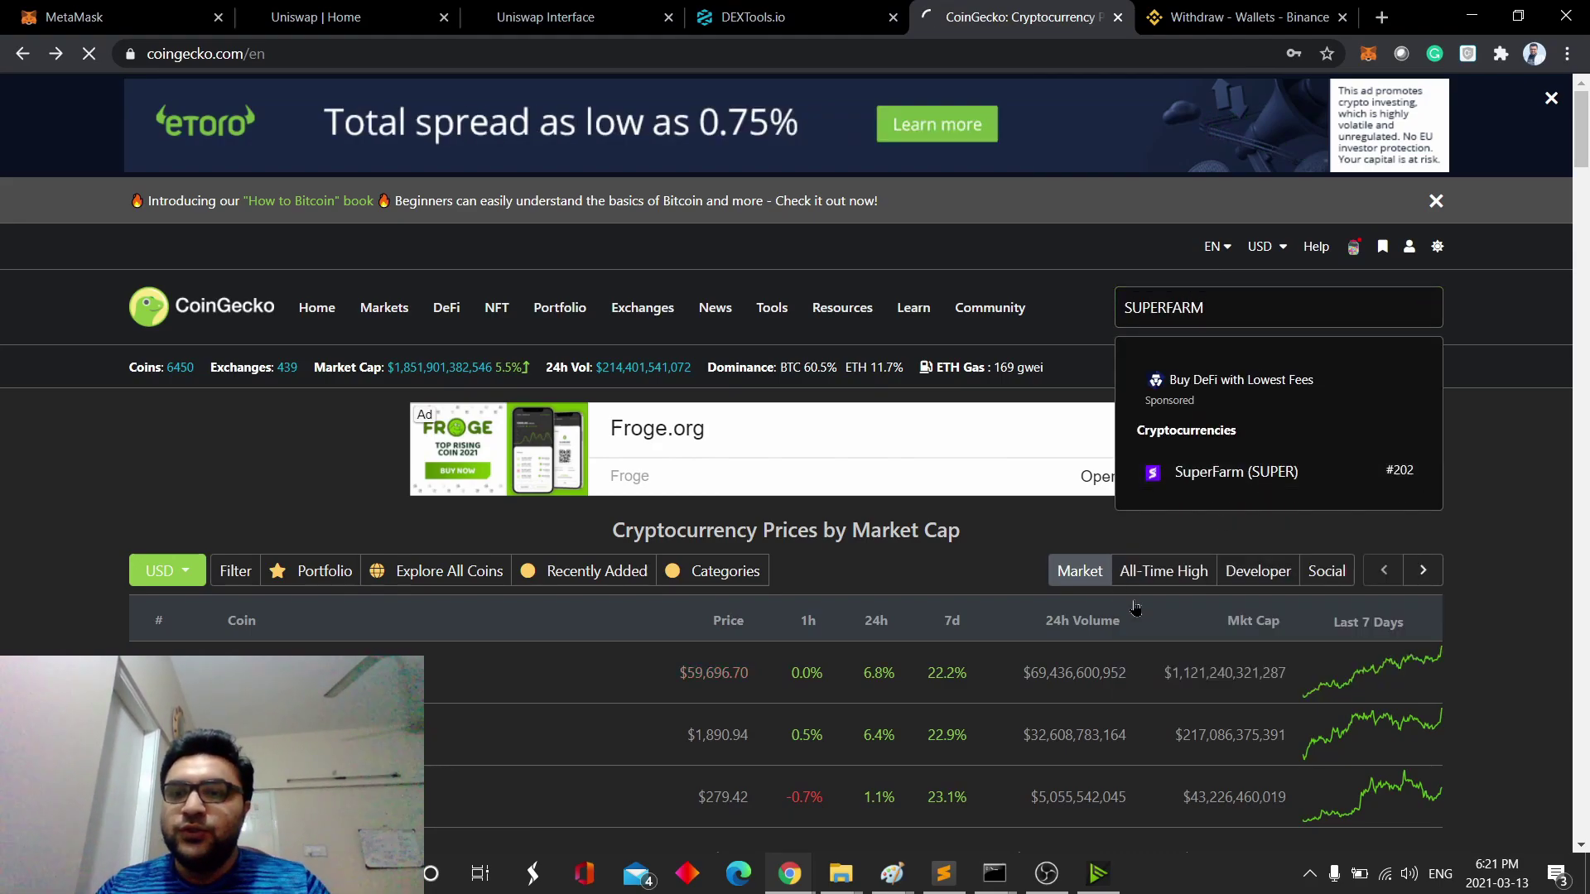
scroll(1044, 443, "down", 2)
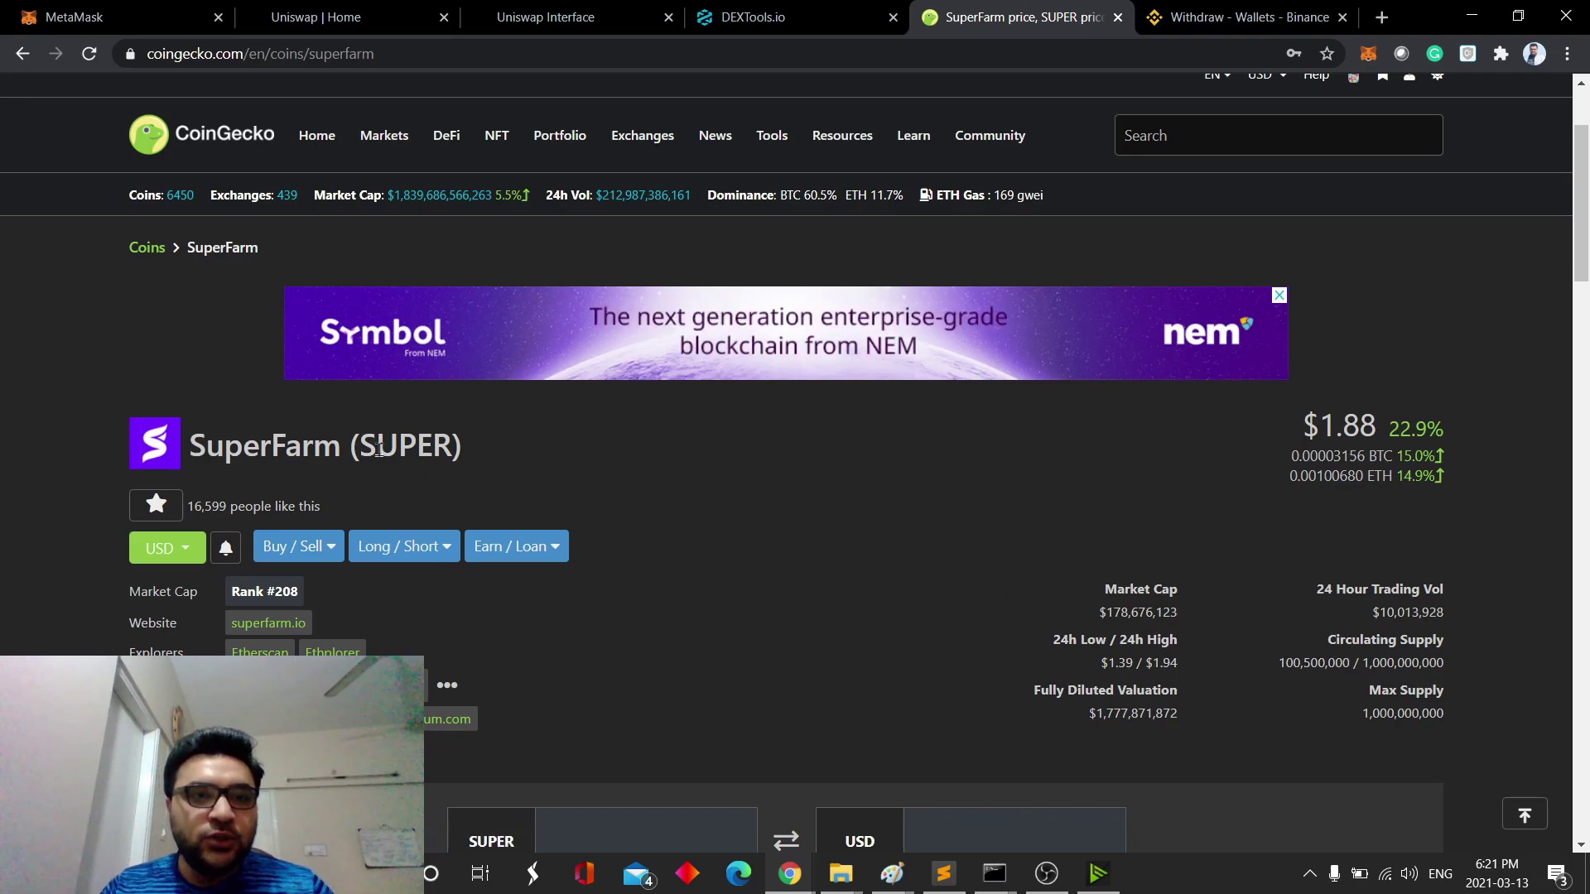
- Switch to DEXTools and launch its app dashboard
left_click_drag(361, 451, 443, 458)
left_click(542, 464)
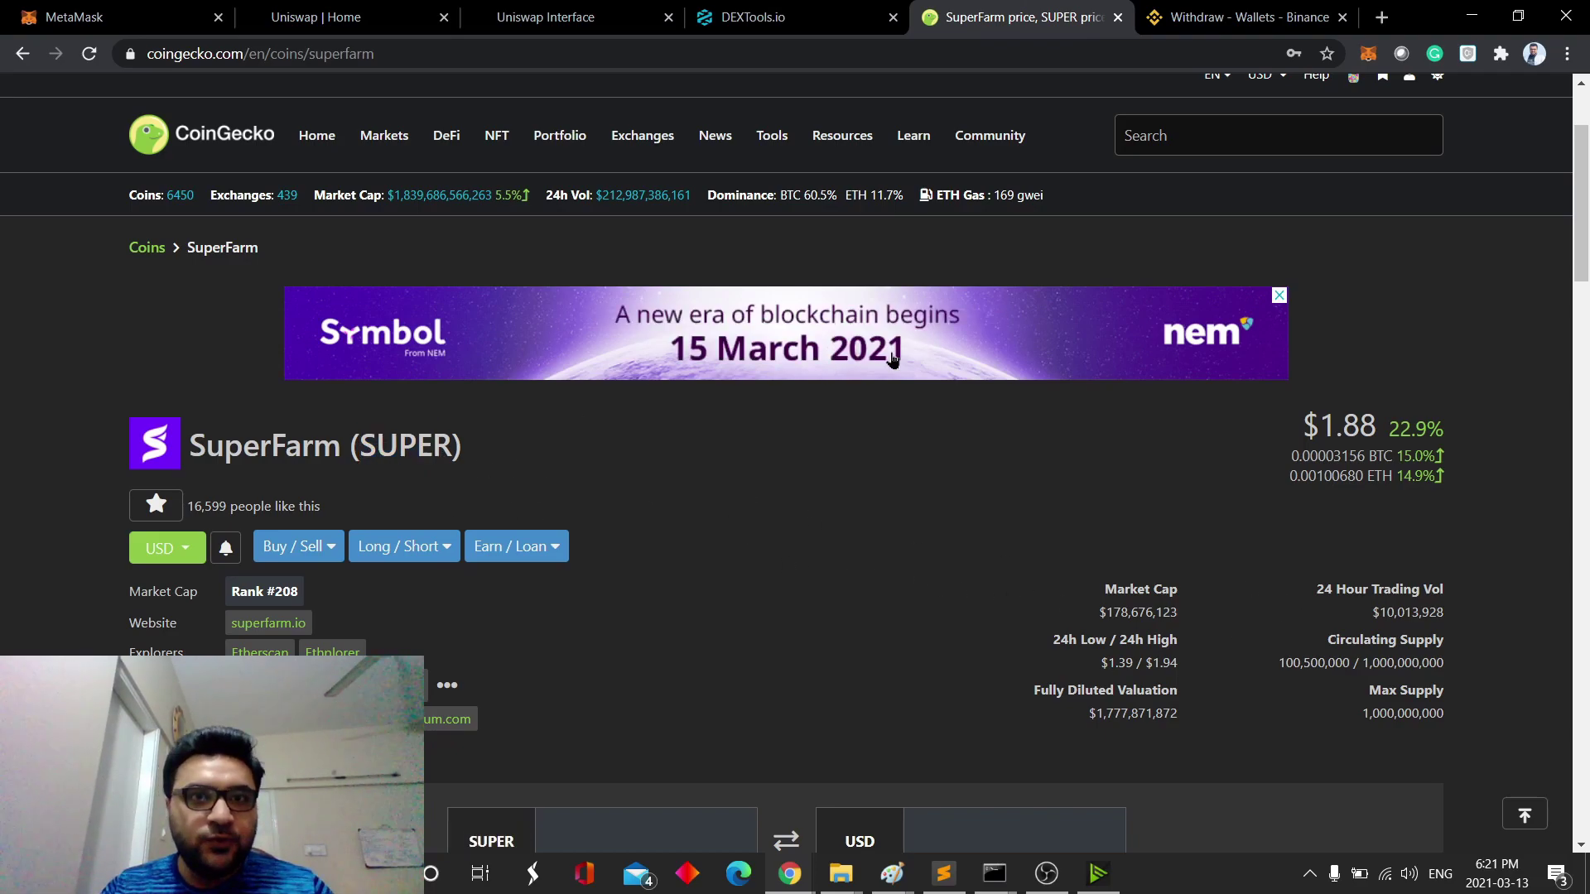
left_click(795, 17)
left_click(559, 672)
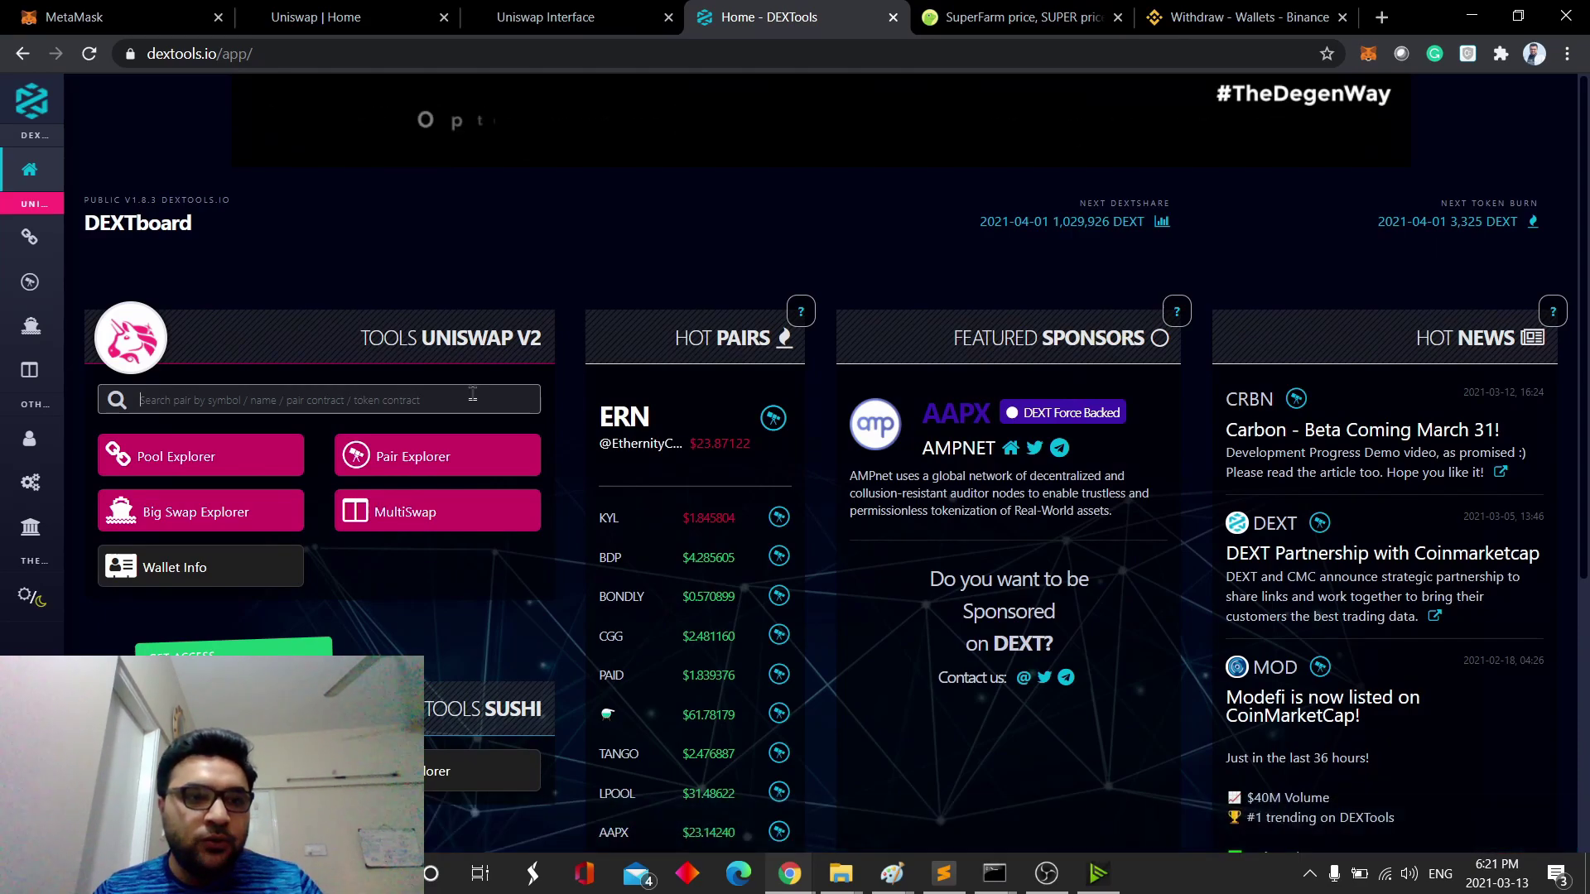
- Search the Uniswap pairs for FARM and open the WETH/SUPER SuperFarm pair
left_click(472, 396)
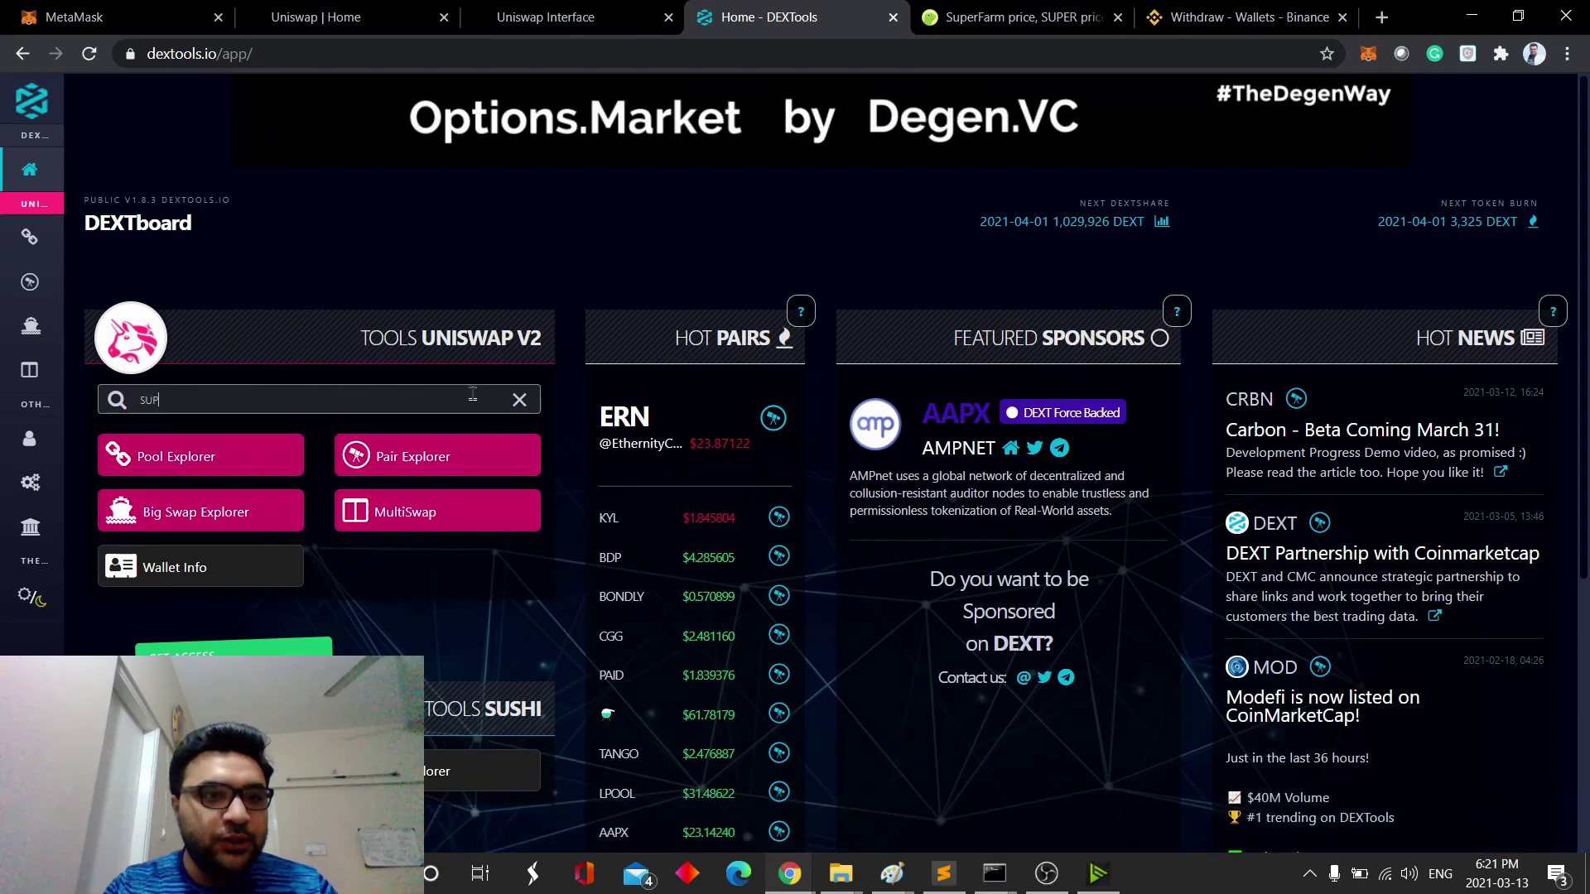
type("FARM")
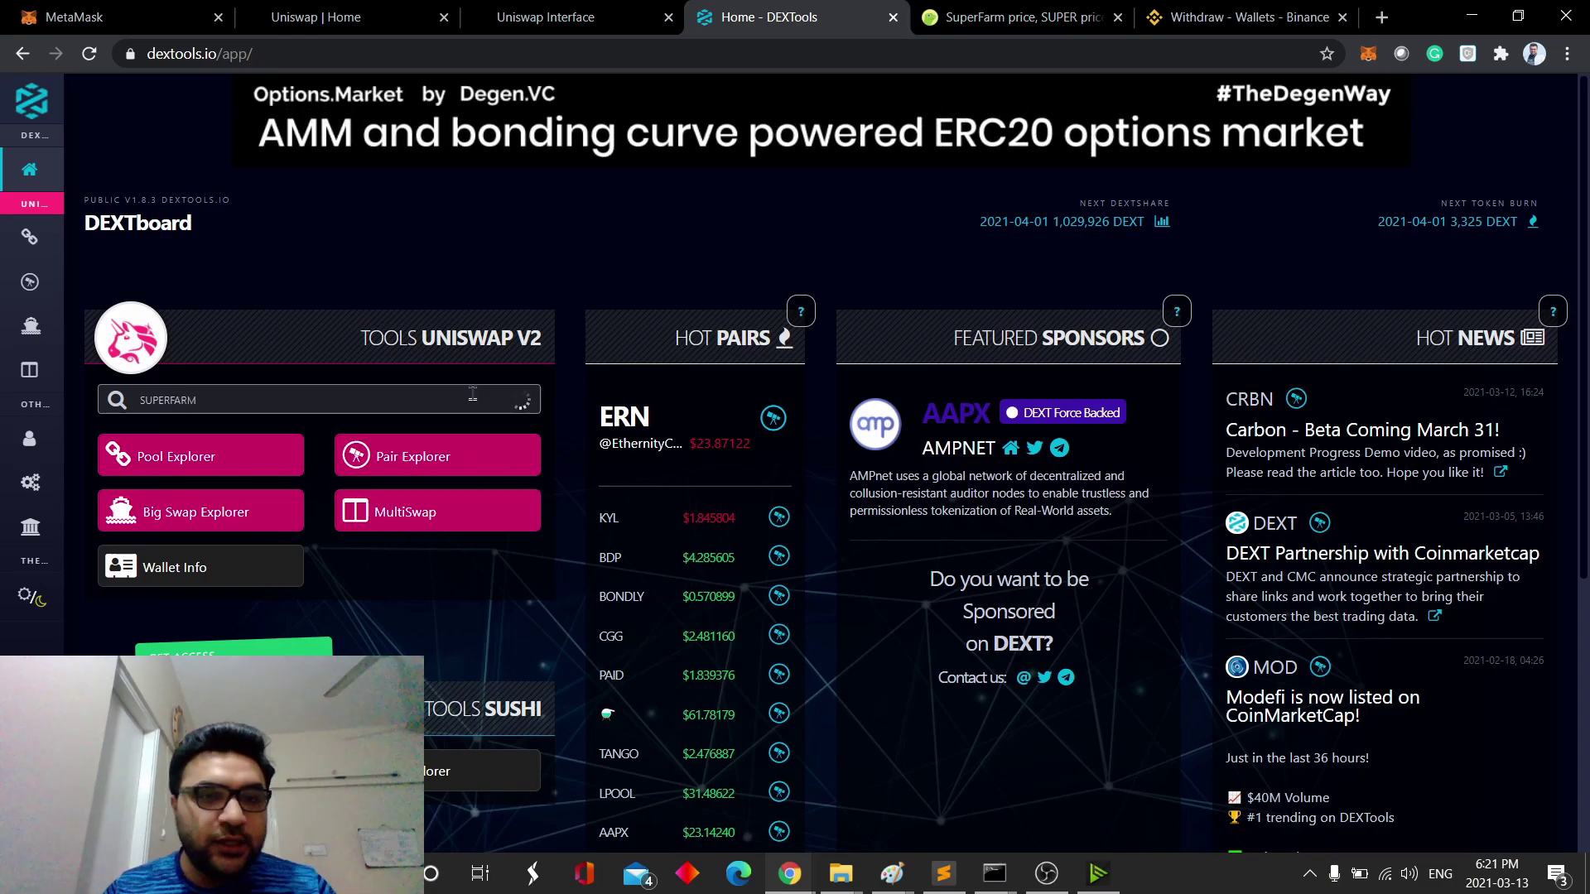
scroll(402, 583, "down", 3)
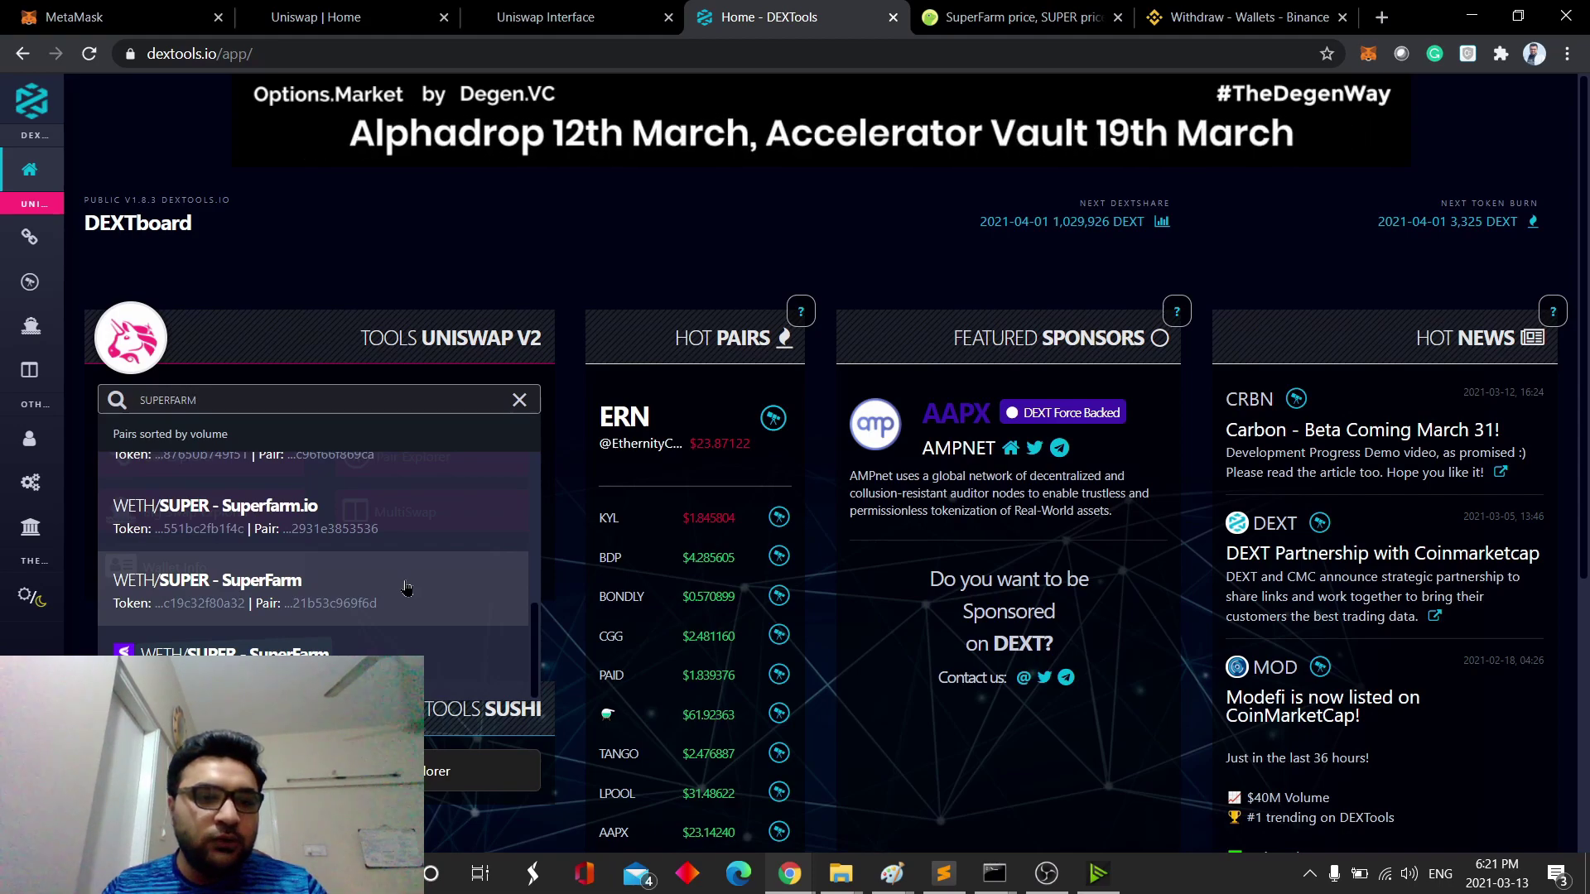
scroll(414, 630, "up", 5)
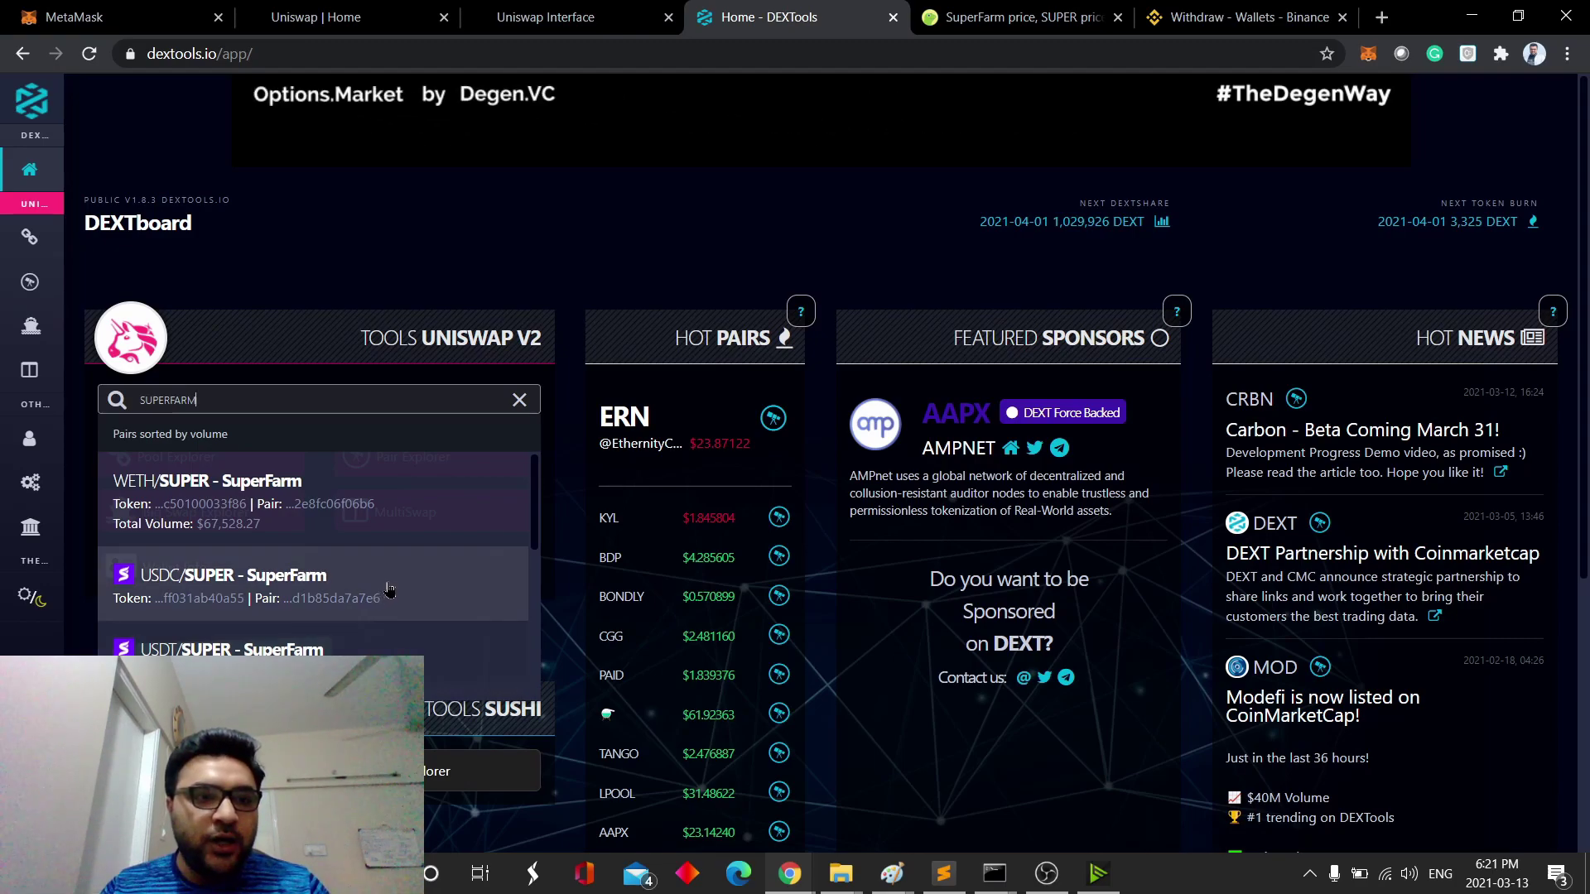
scroll(383, 596, "down", 5)
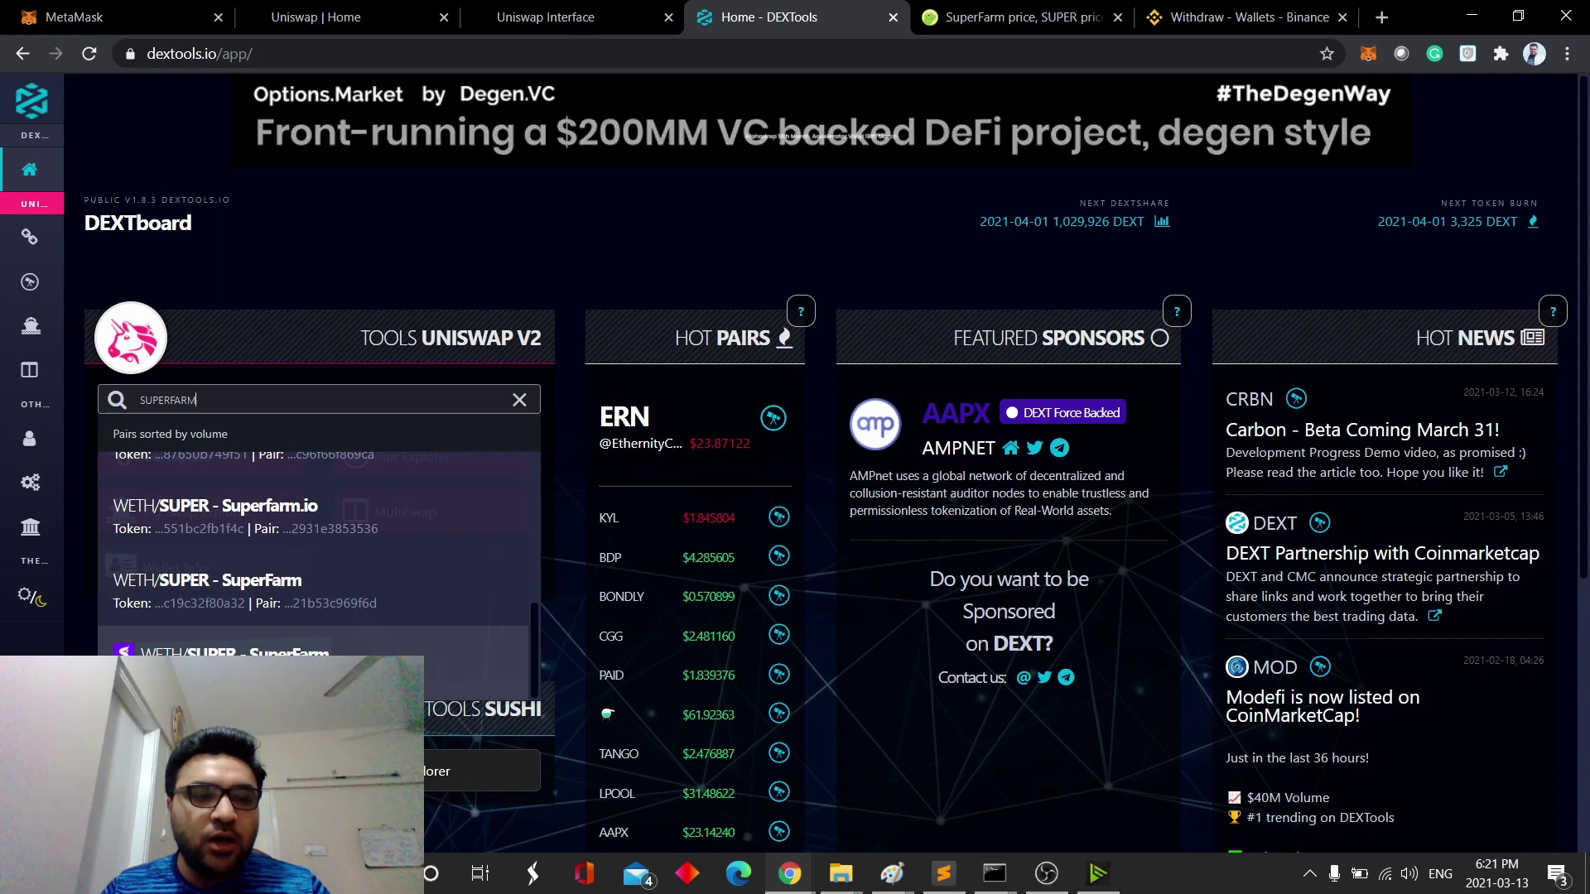
left_click(381, 666)
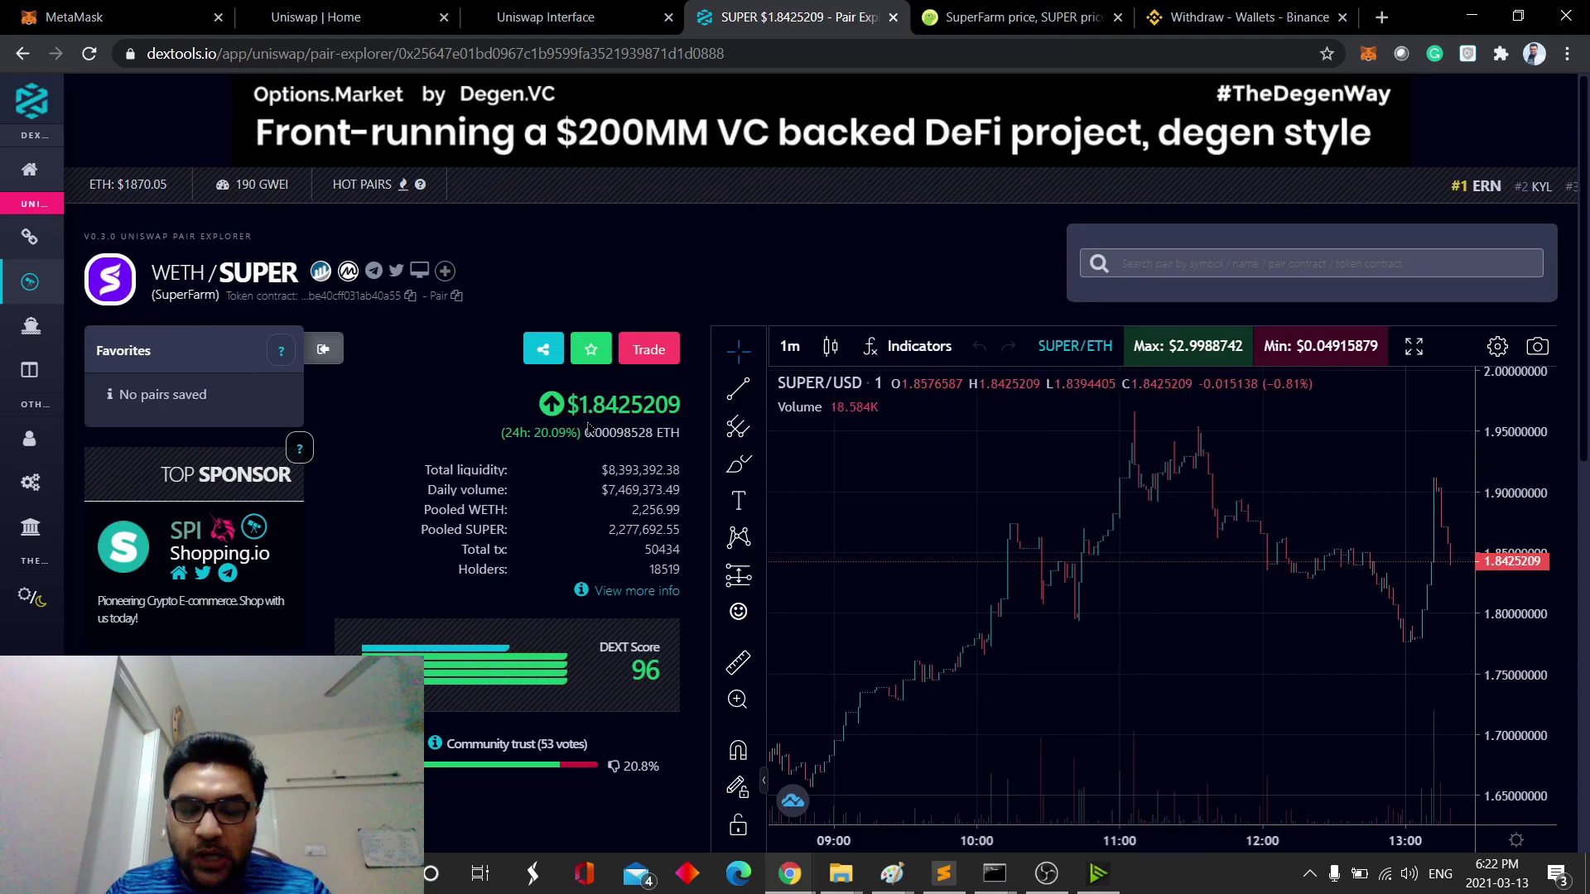
- Highlight the 0.00098528 ETH price, then view the chart in 4-hour and back to 1-minute candles
left_click_drag(585, 436, 678, 462)
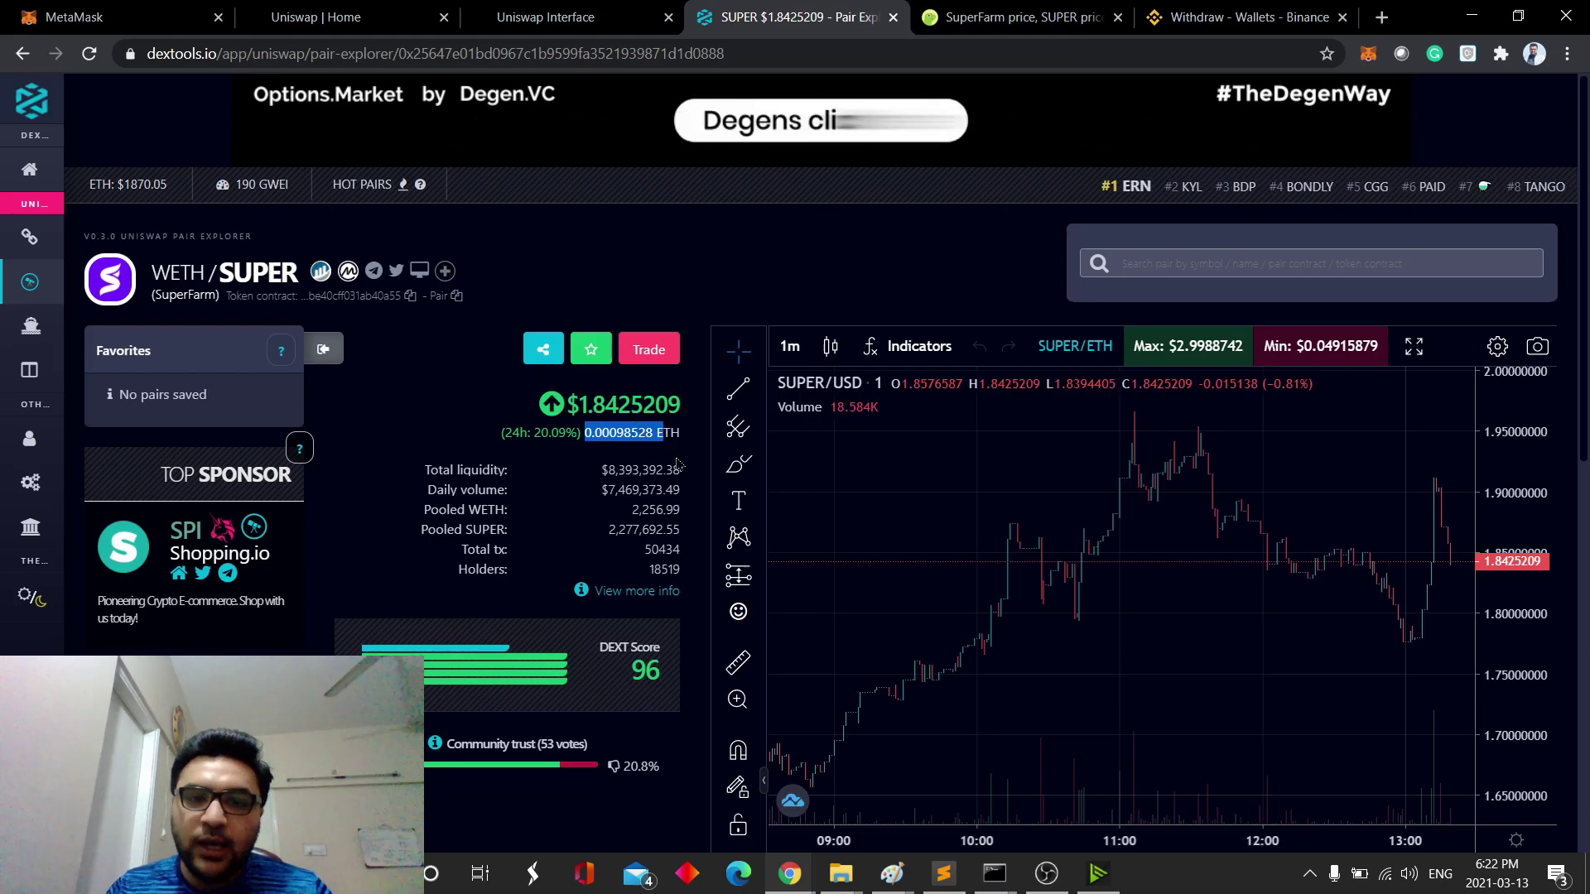
left_click(647, 447)
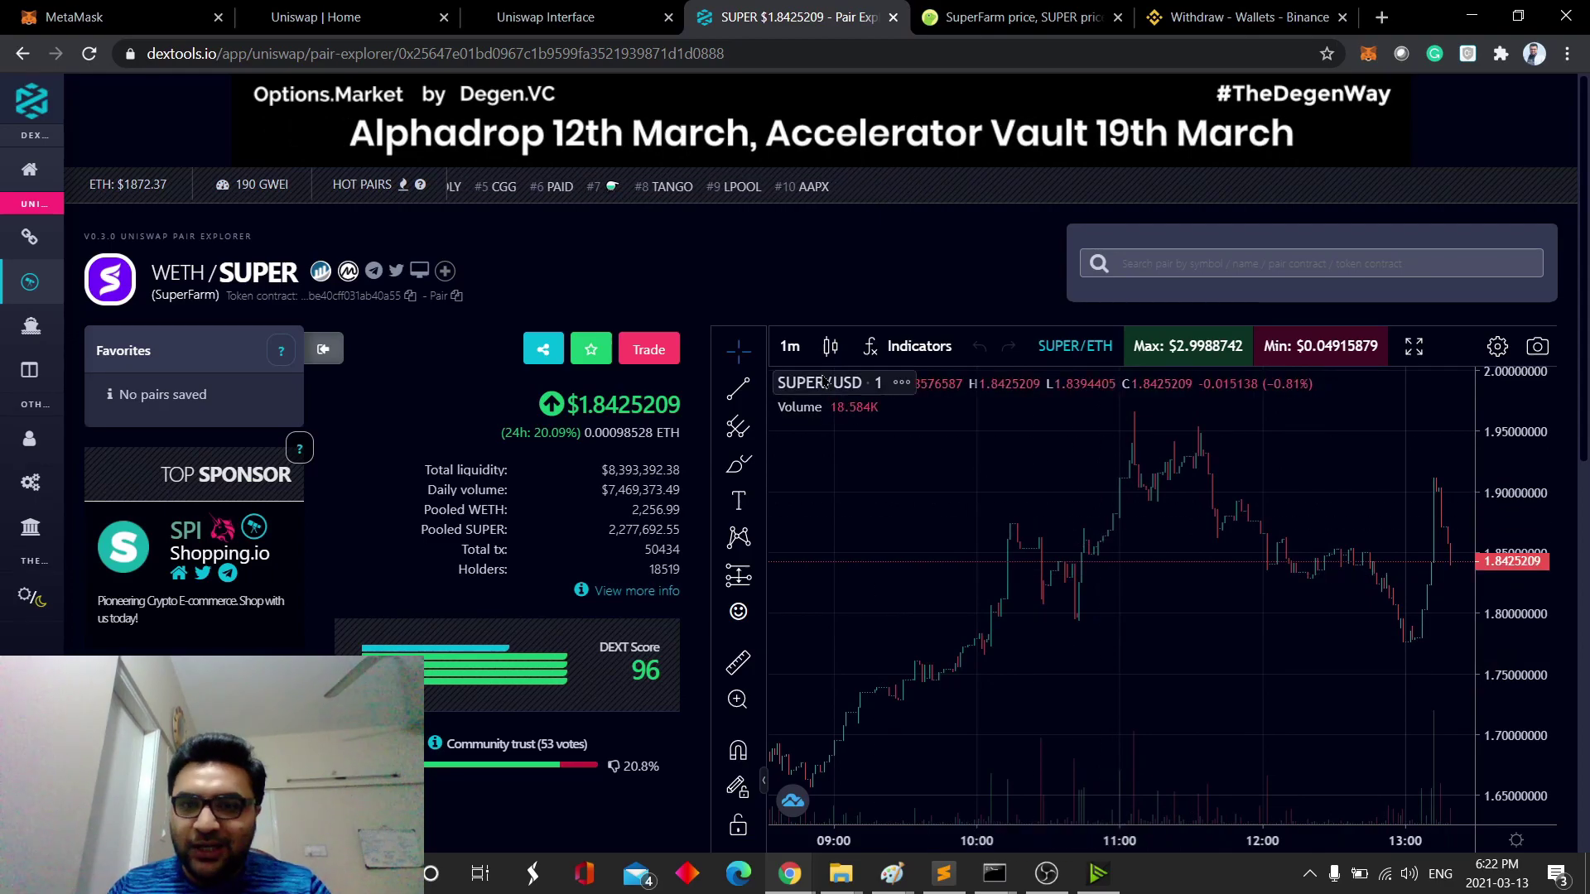
left_click(790, 347)
left_click(856, 661)
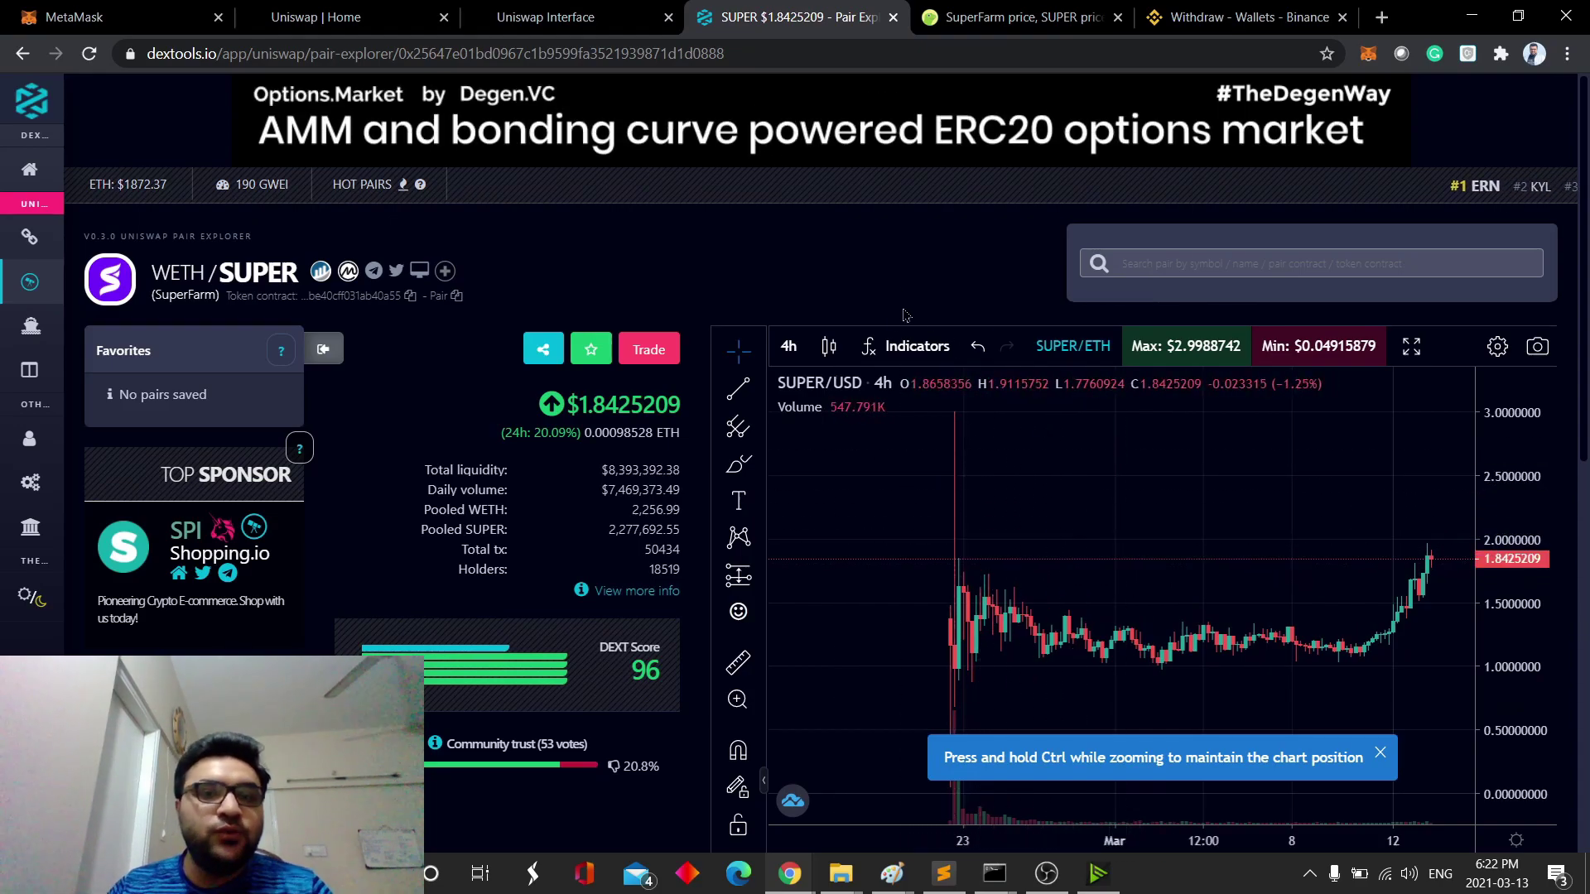
left_click(789, 346)
left_click(812, 401)
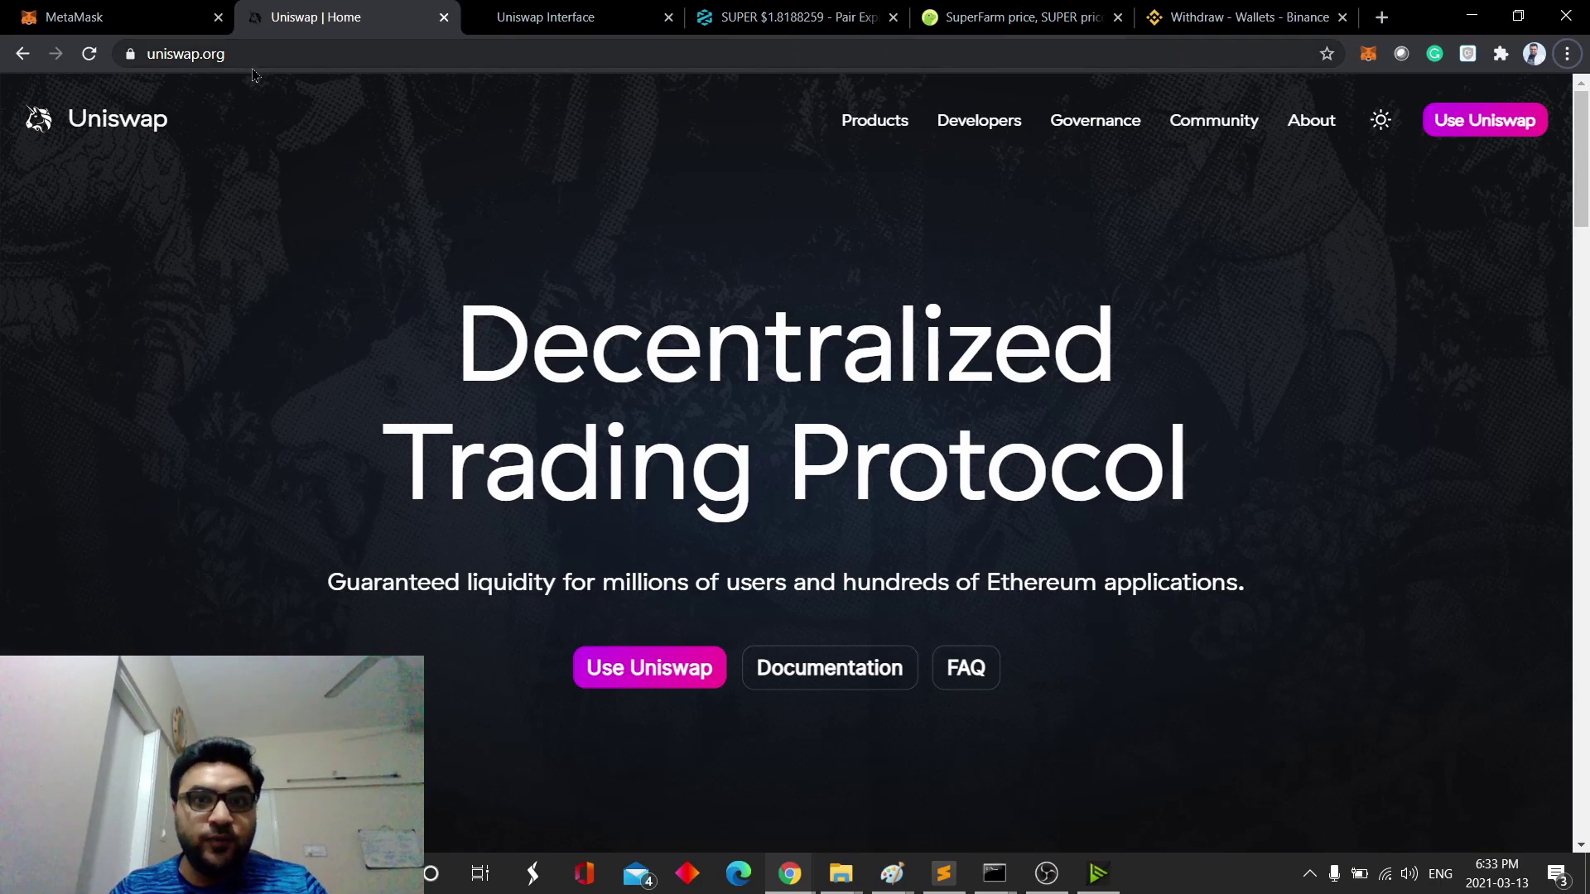
- Return to the Uniswap swap form with ETH as From token, closing the token list unchosen
left_click(592, 31)
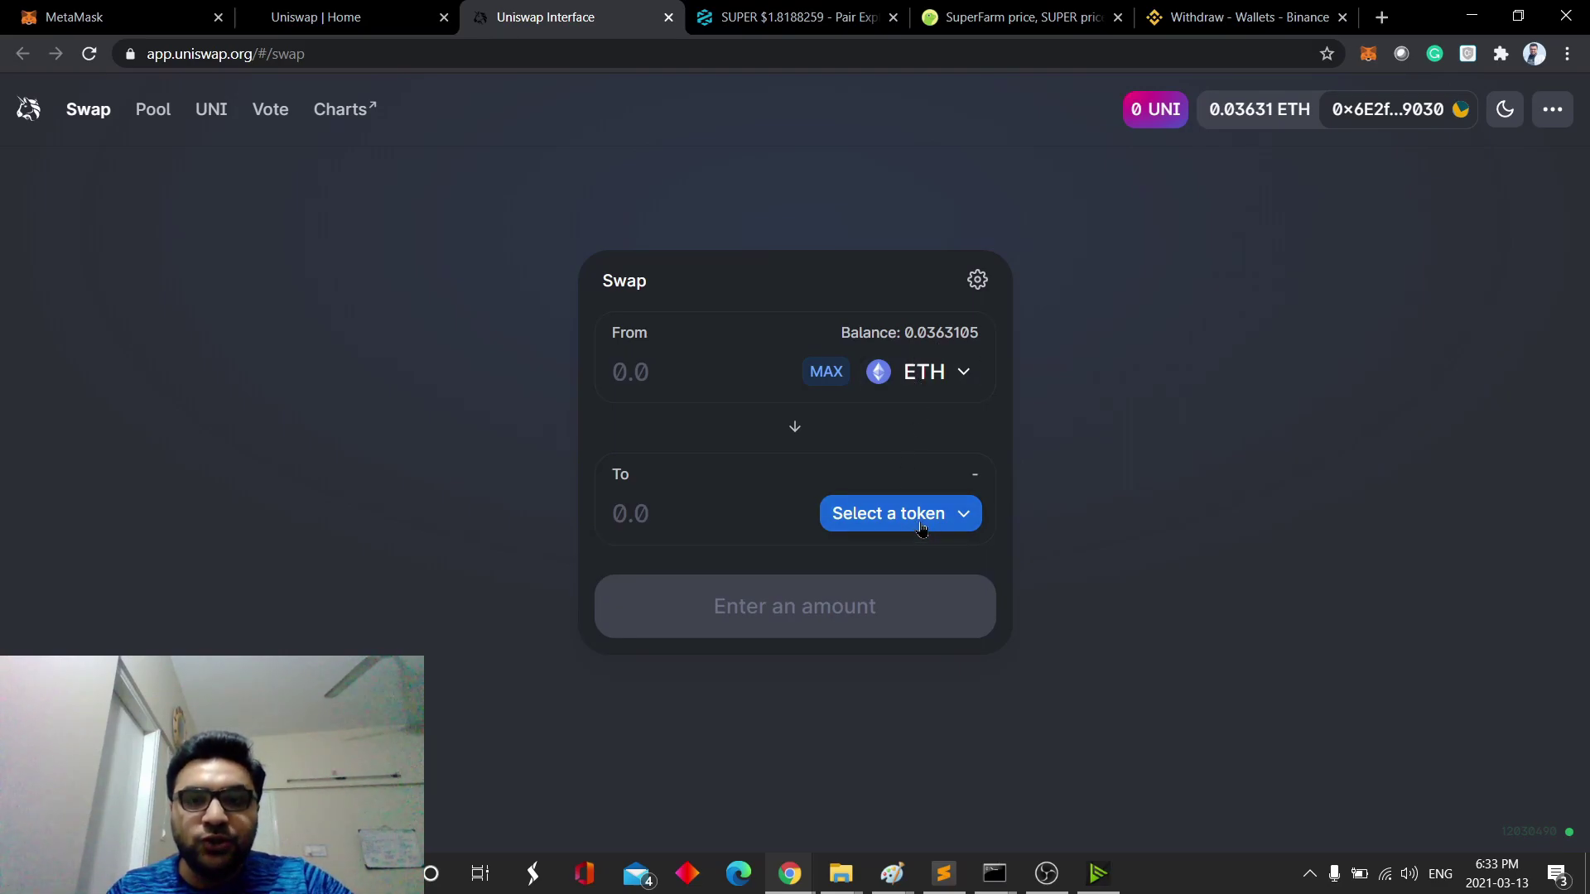
left_click(921, 528)
left_click(978, 169)
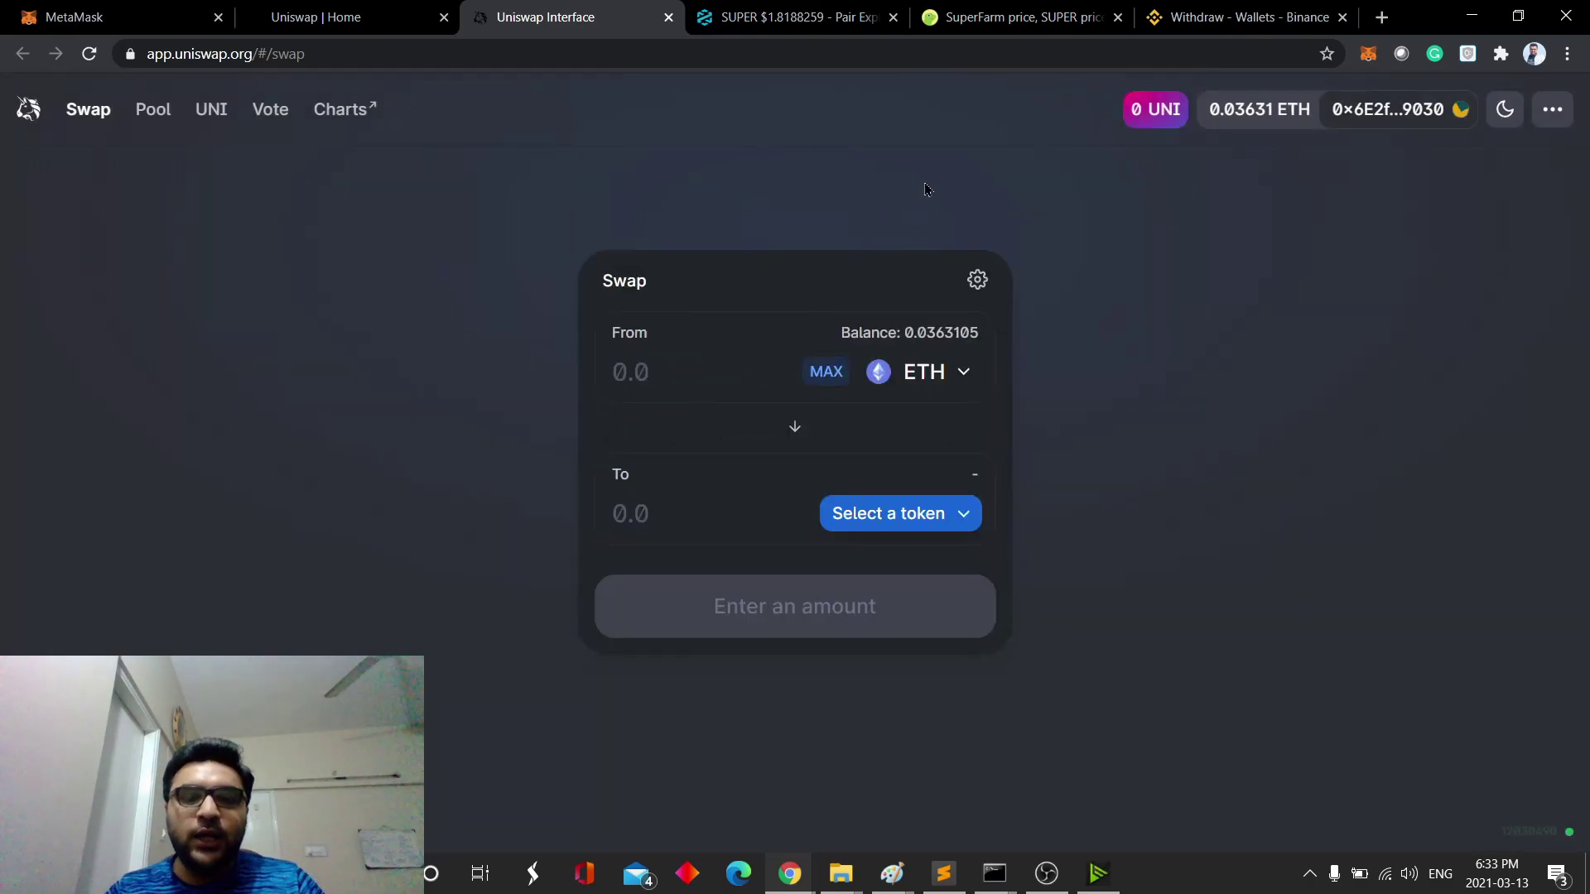
- Switch to CoinGecko's SuperFarm page and scroll from its header down to the Markets table
left_click(994, 16)
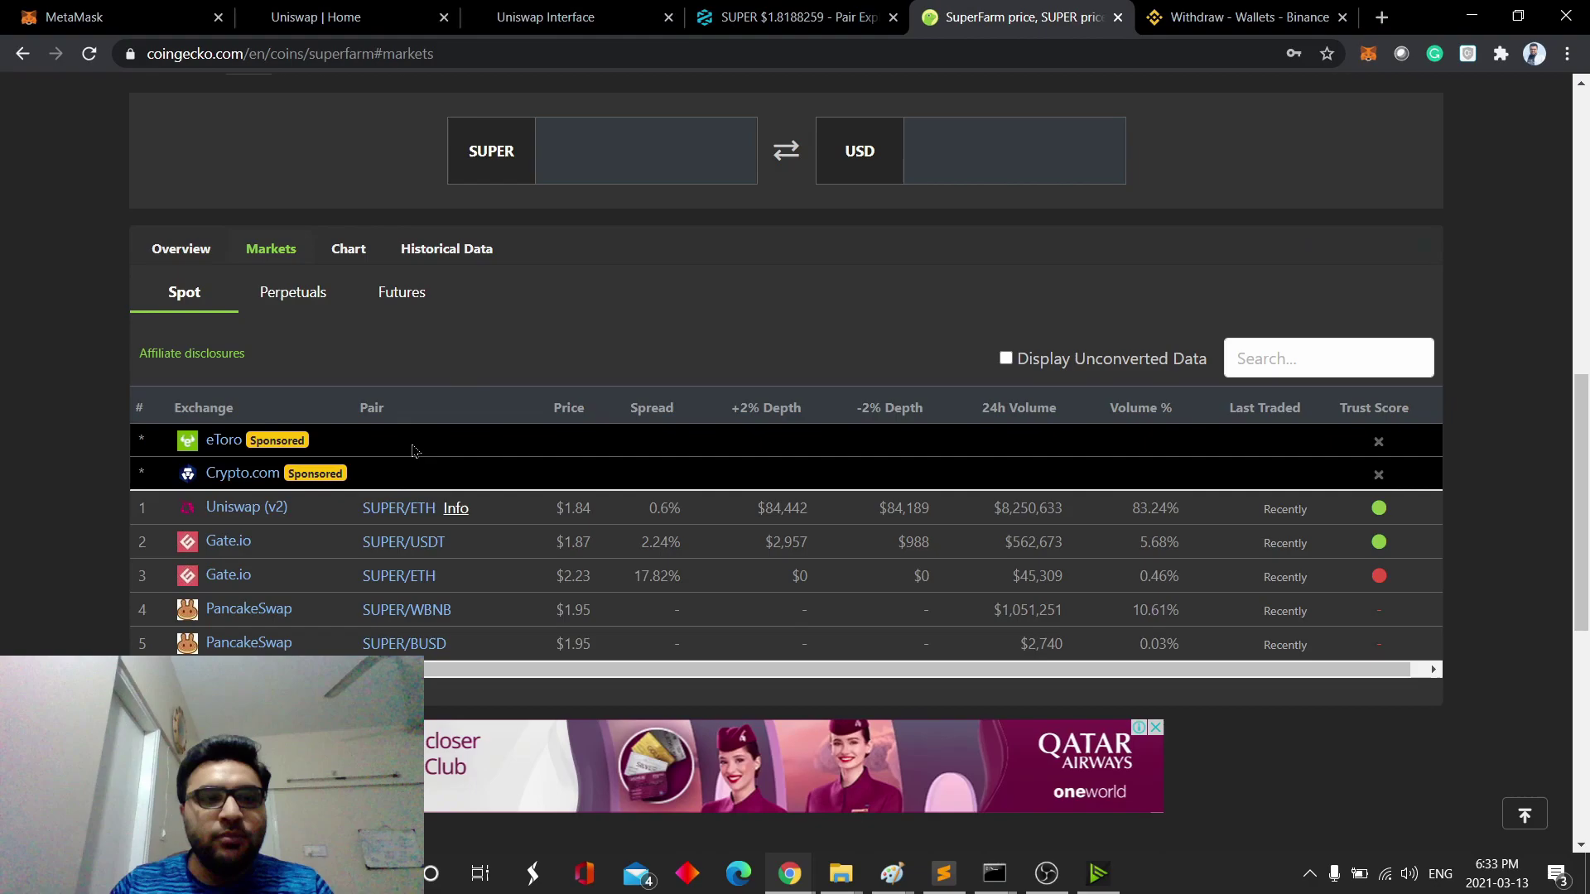
scroll(590, 411, "up", 6)
scroll(590, 412, "up", 4)
scroll(124, 300, "down", 4)
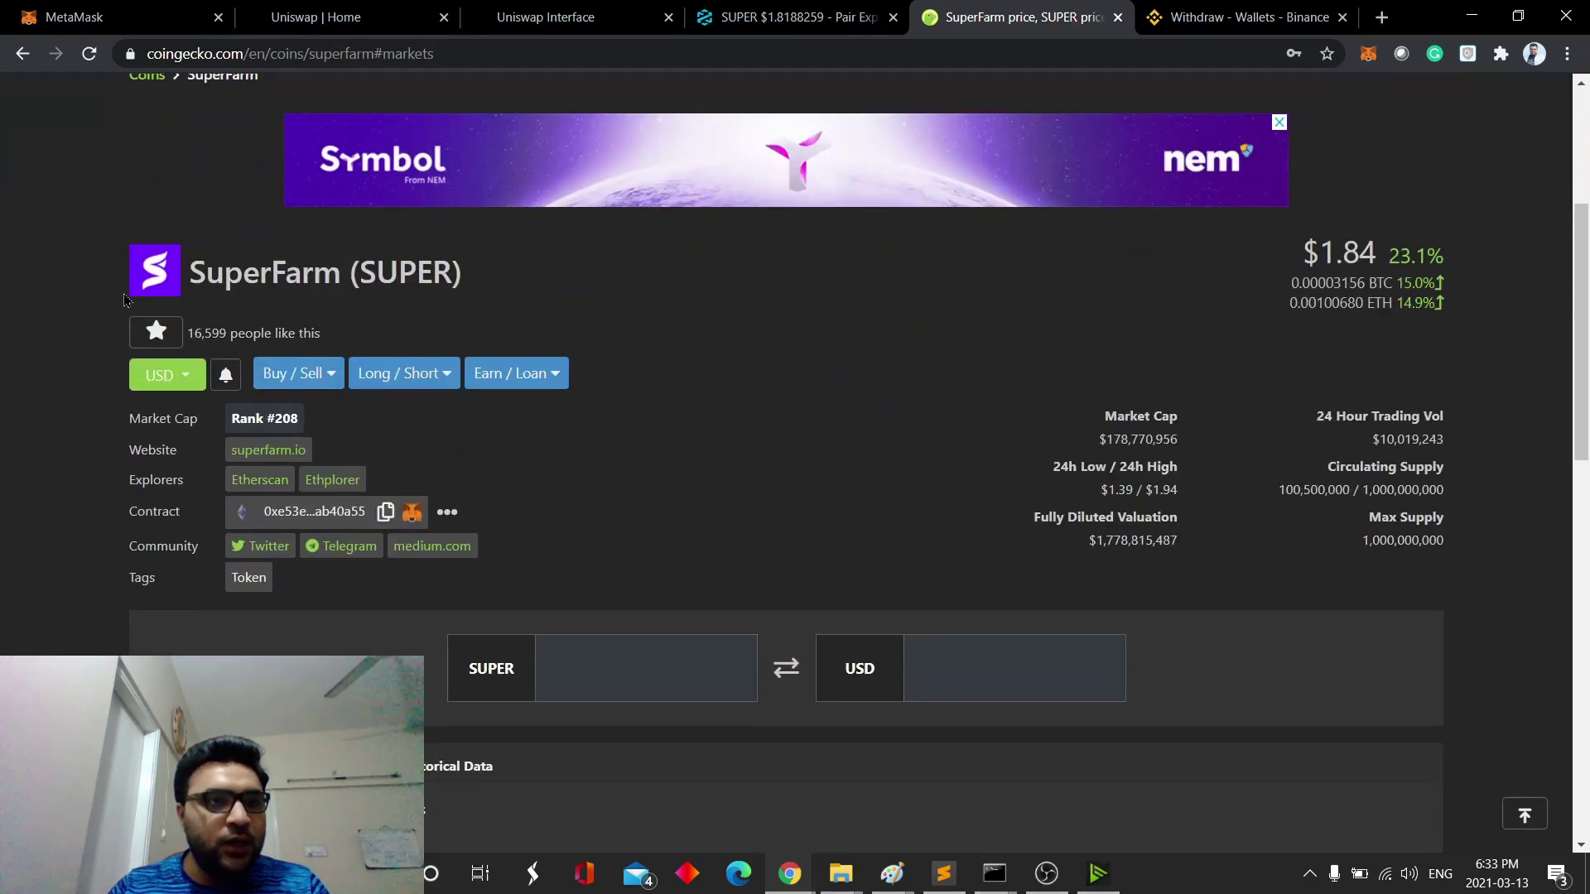
scroll(198, 450, "down", 6)
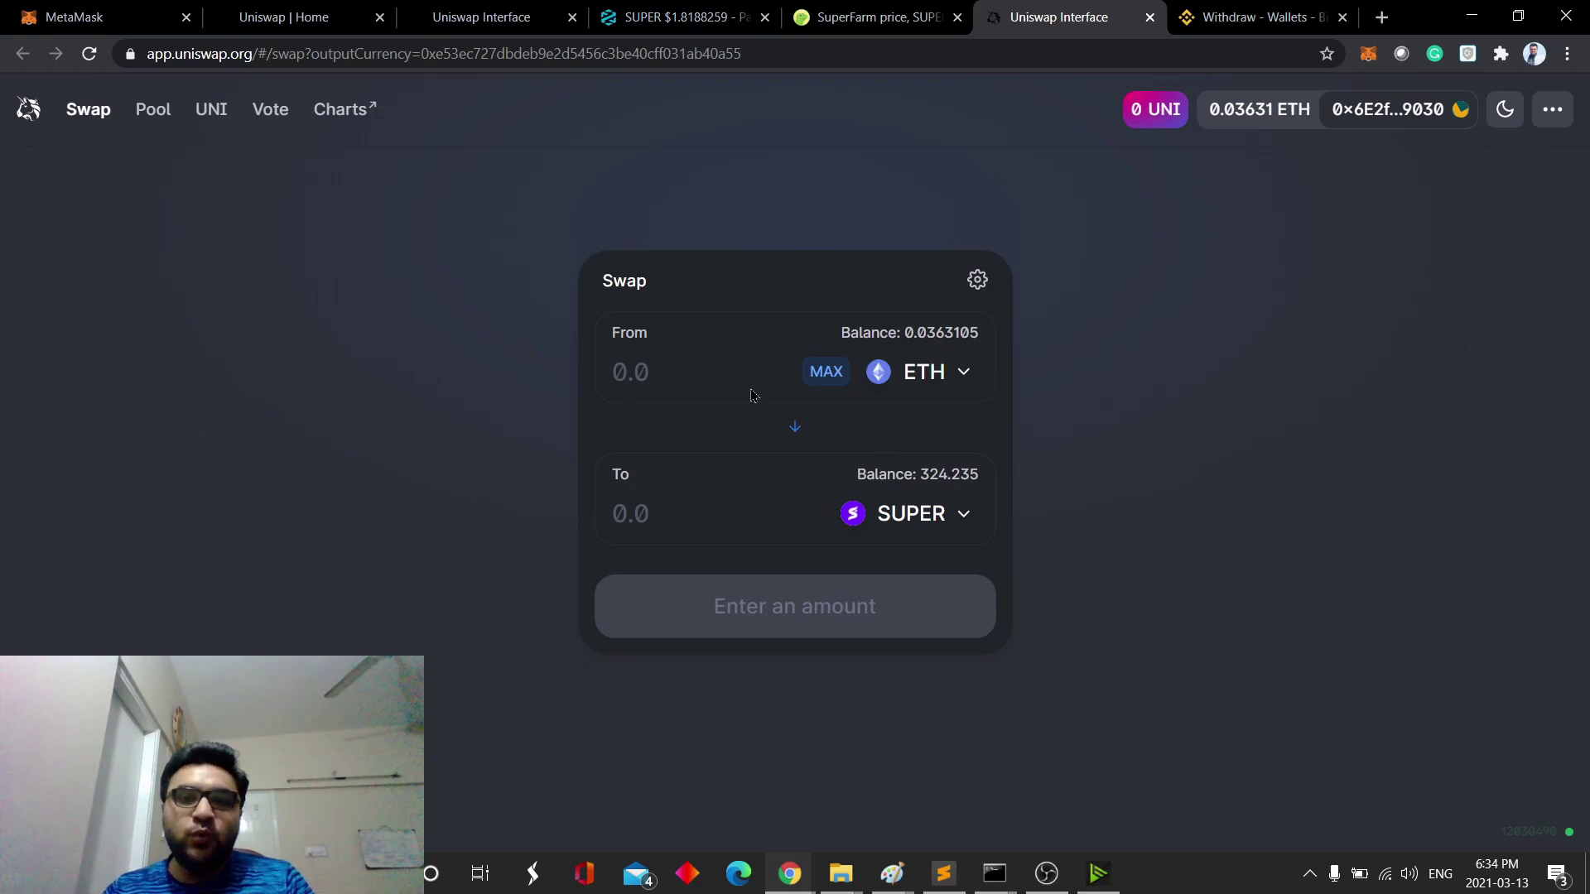
- Enter the maximum ETH (about 0.0263 for ~27.09 SUPER) and check the price against DEXTools
left_click(825, 372)
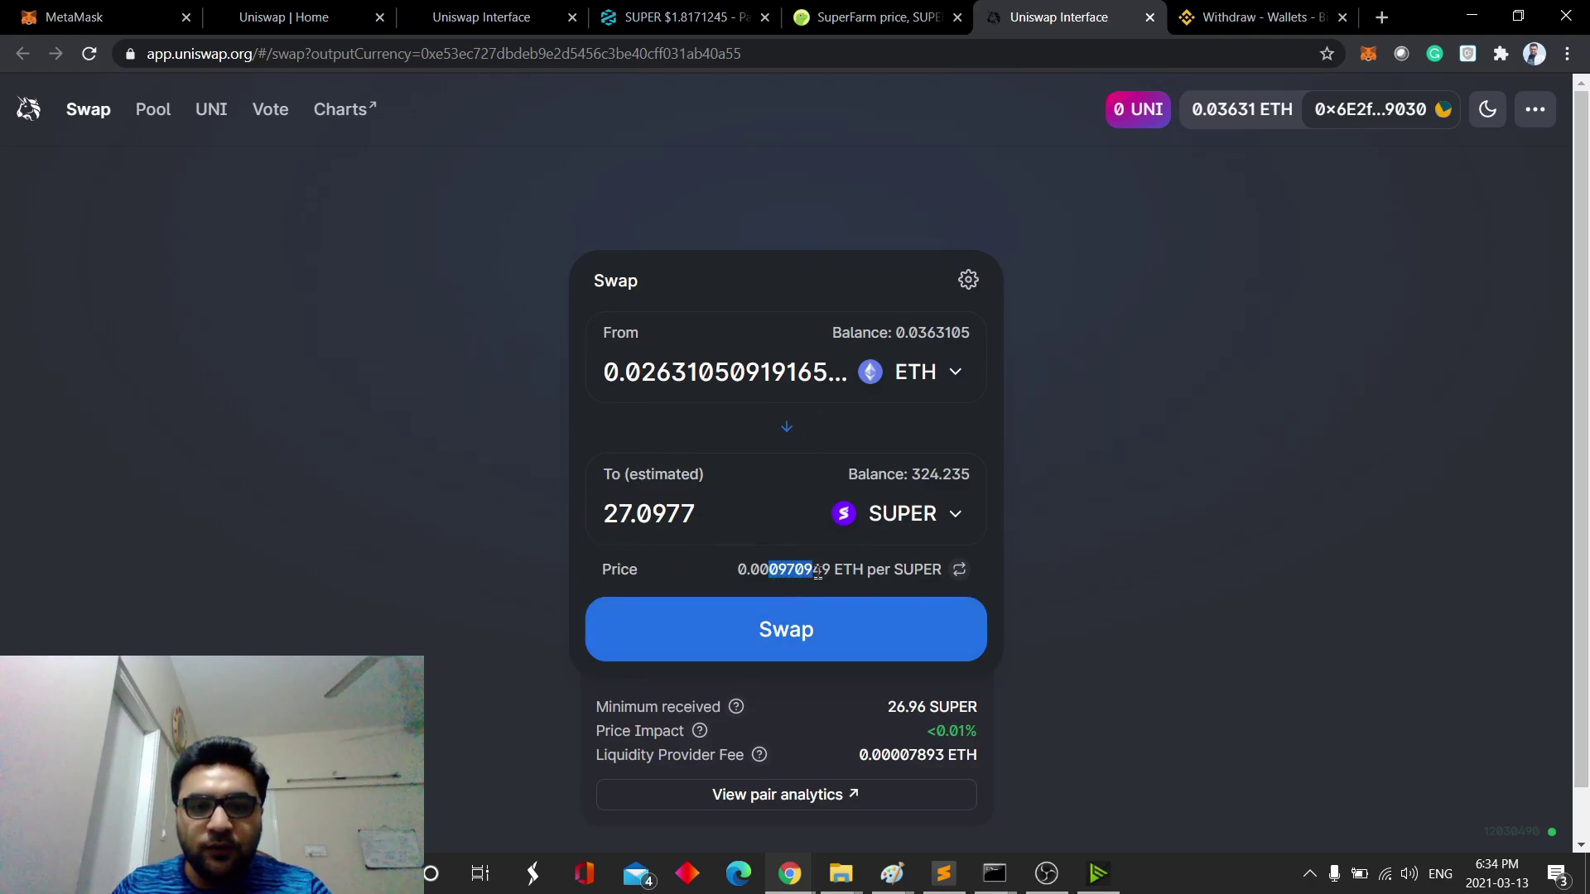
left_click_drag(818, 573, 844, 625)
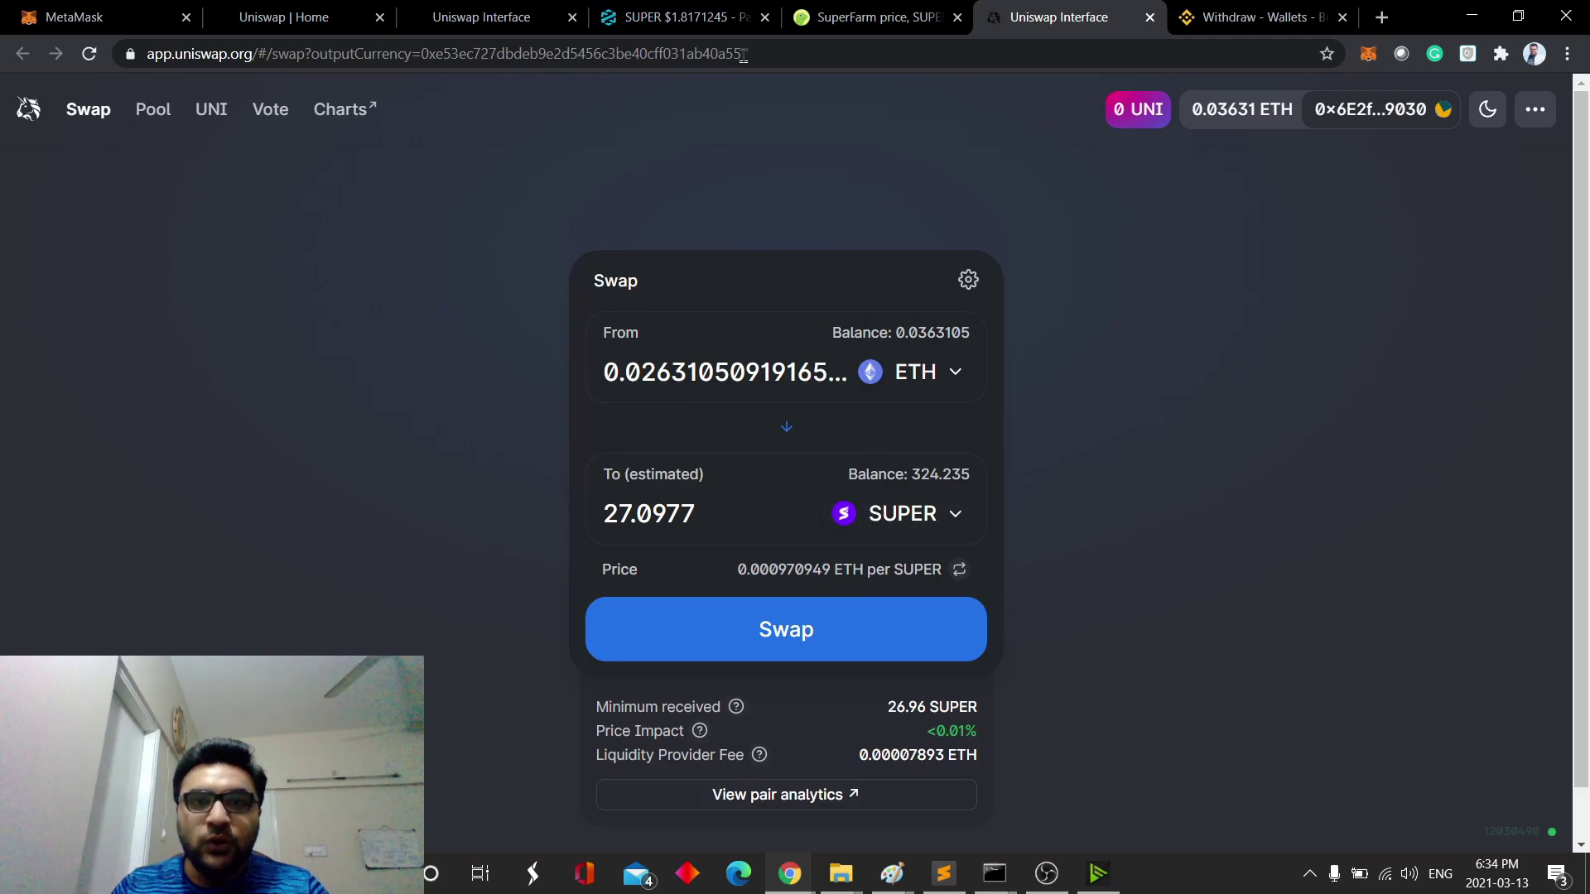
left_click(680, 16)
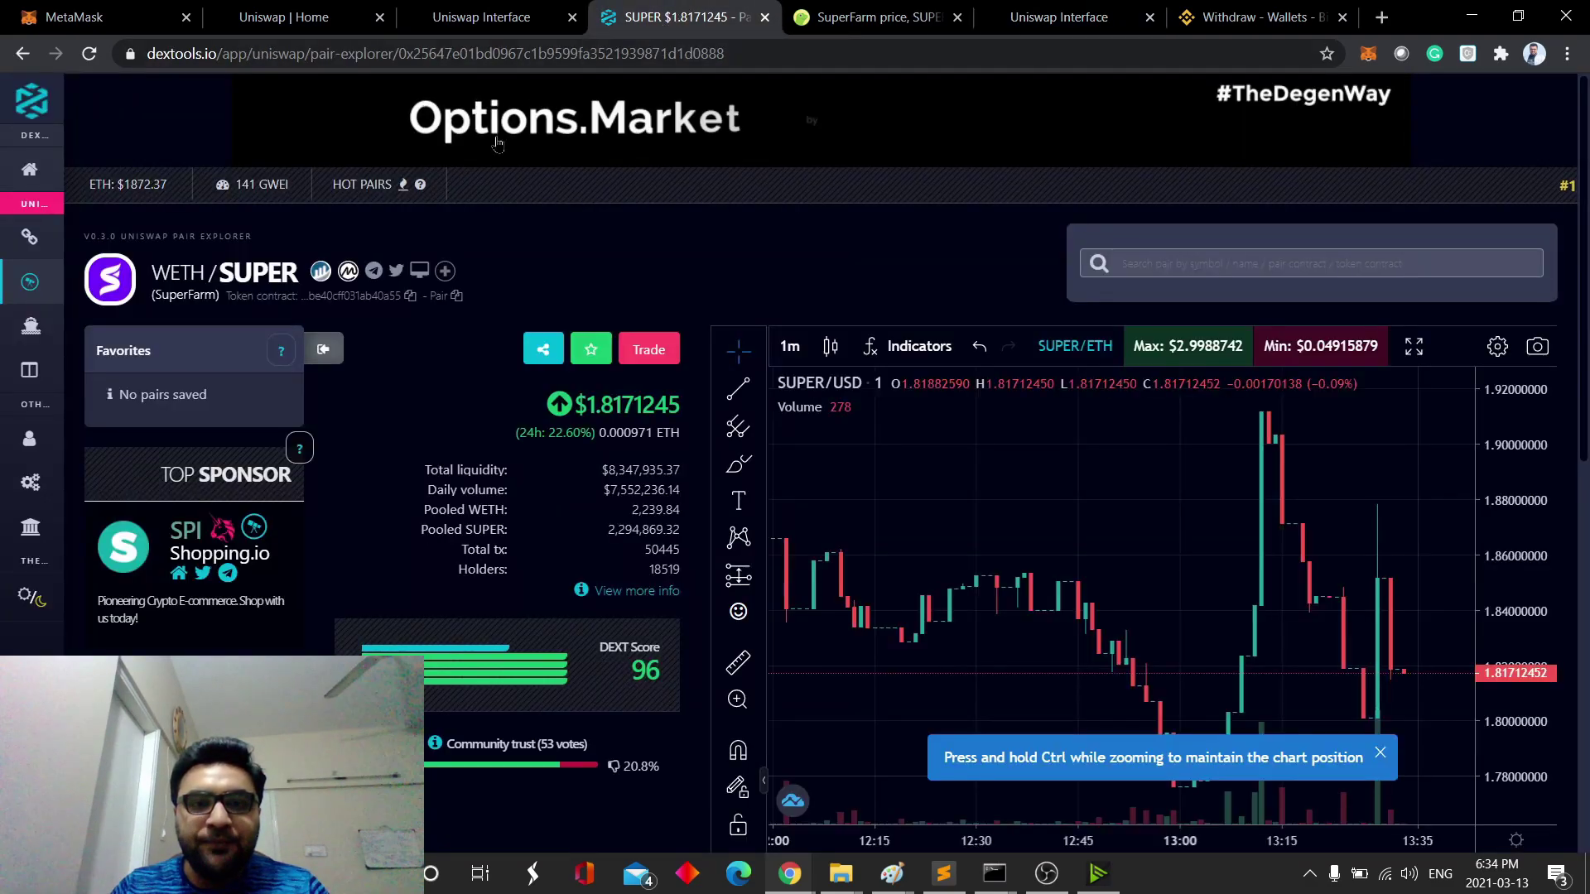
double_click(625, 432)
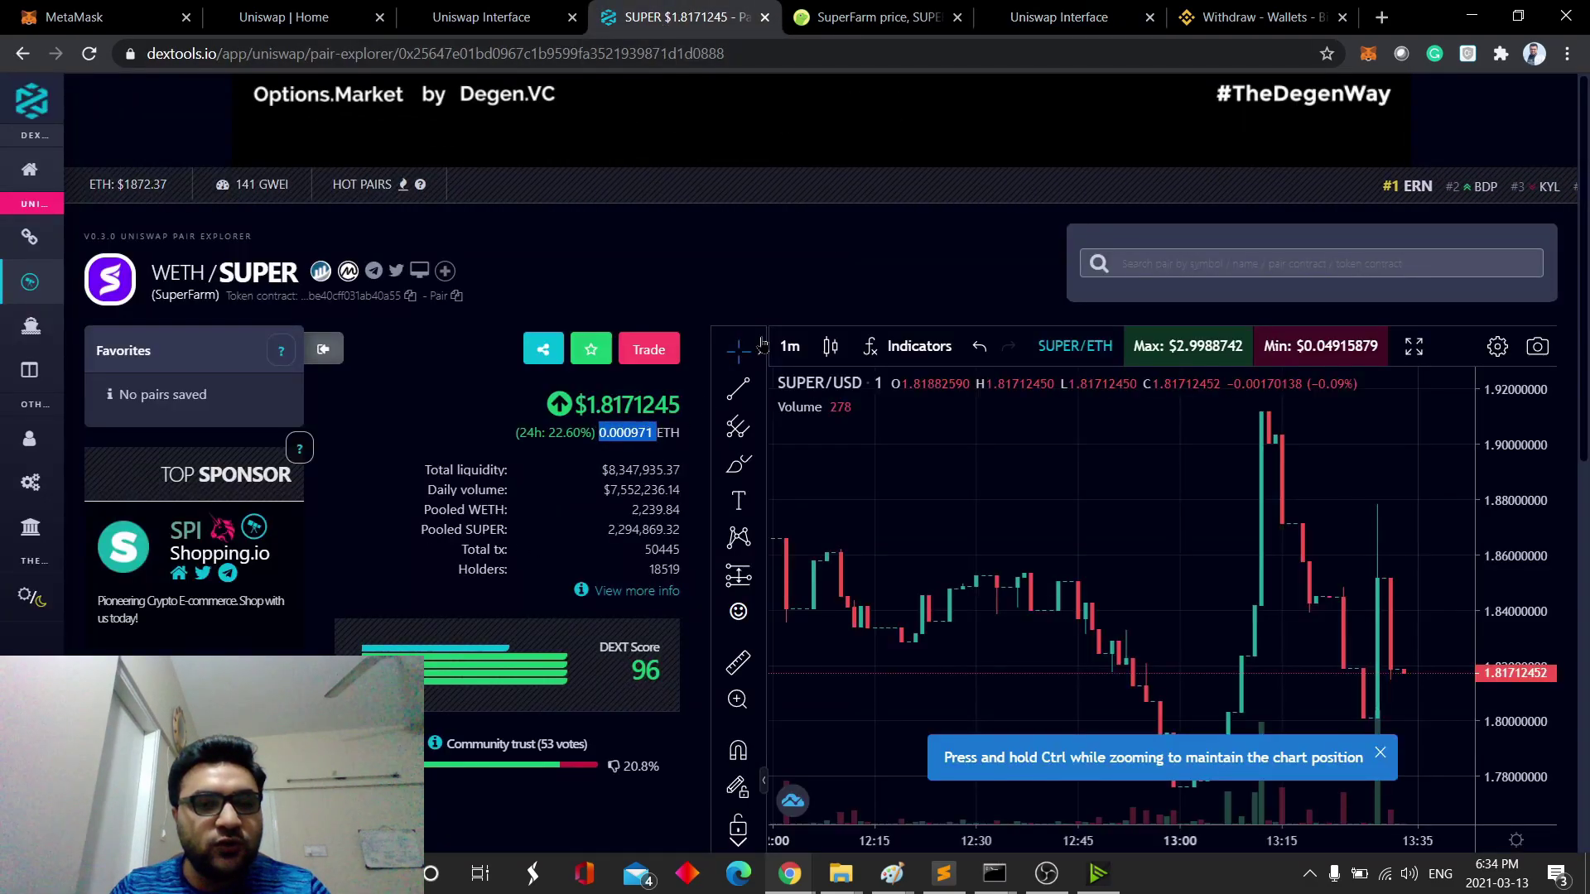
left_click(1031, 10)
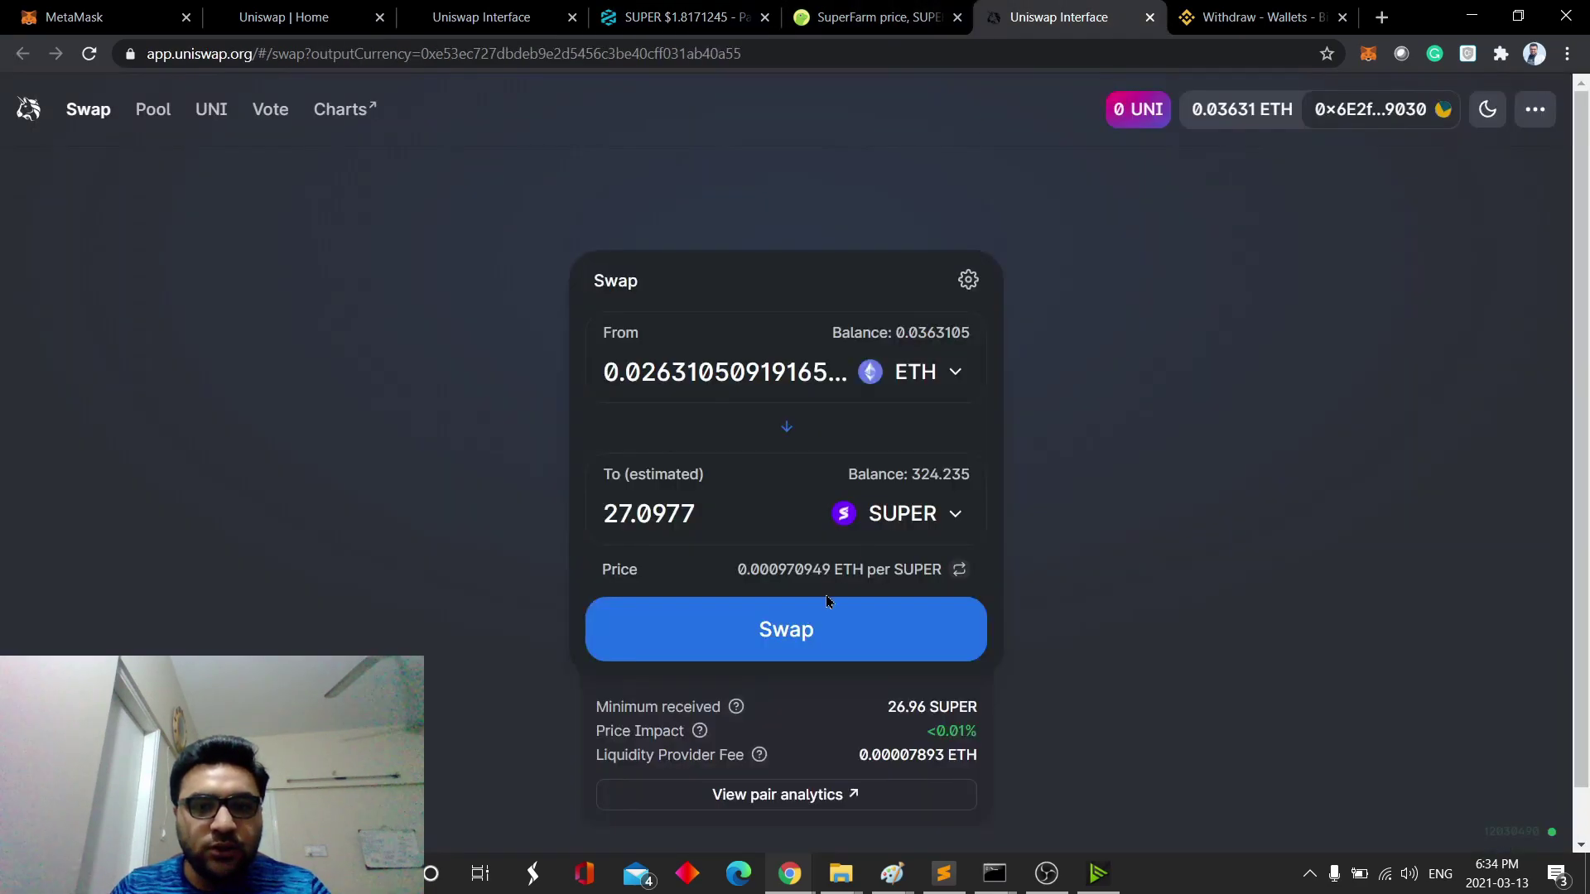
double_click(783, 570)
left_click(872, 570)
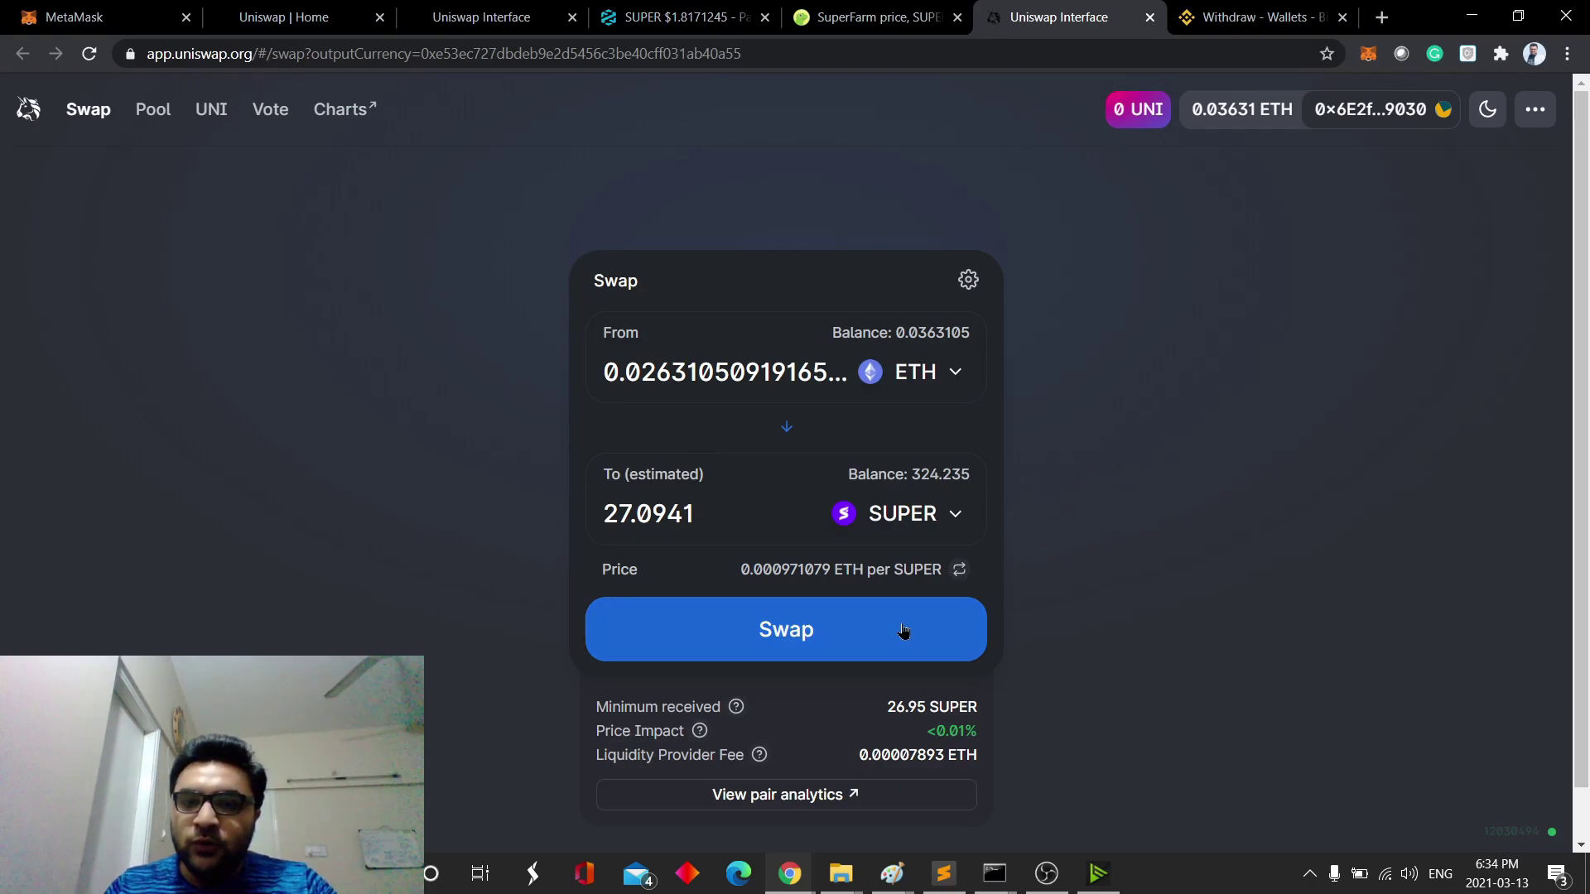
- Submit the full-balance swap, then reject it in MetaMask and dismiss the rejection message
left_click(795, 654)
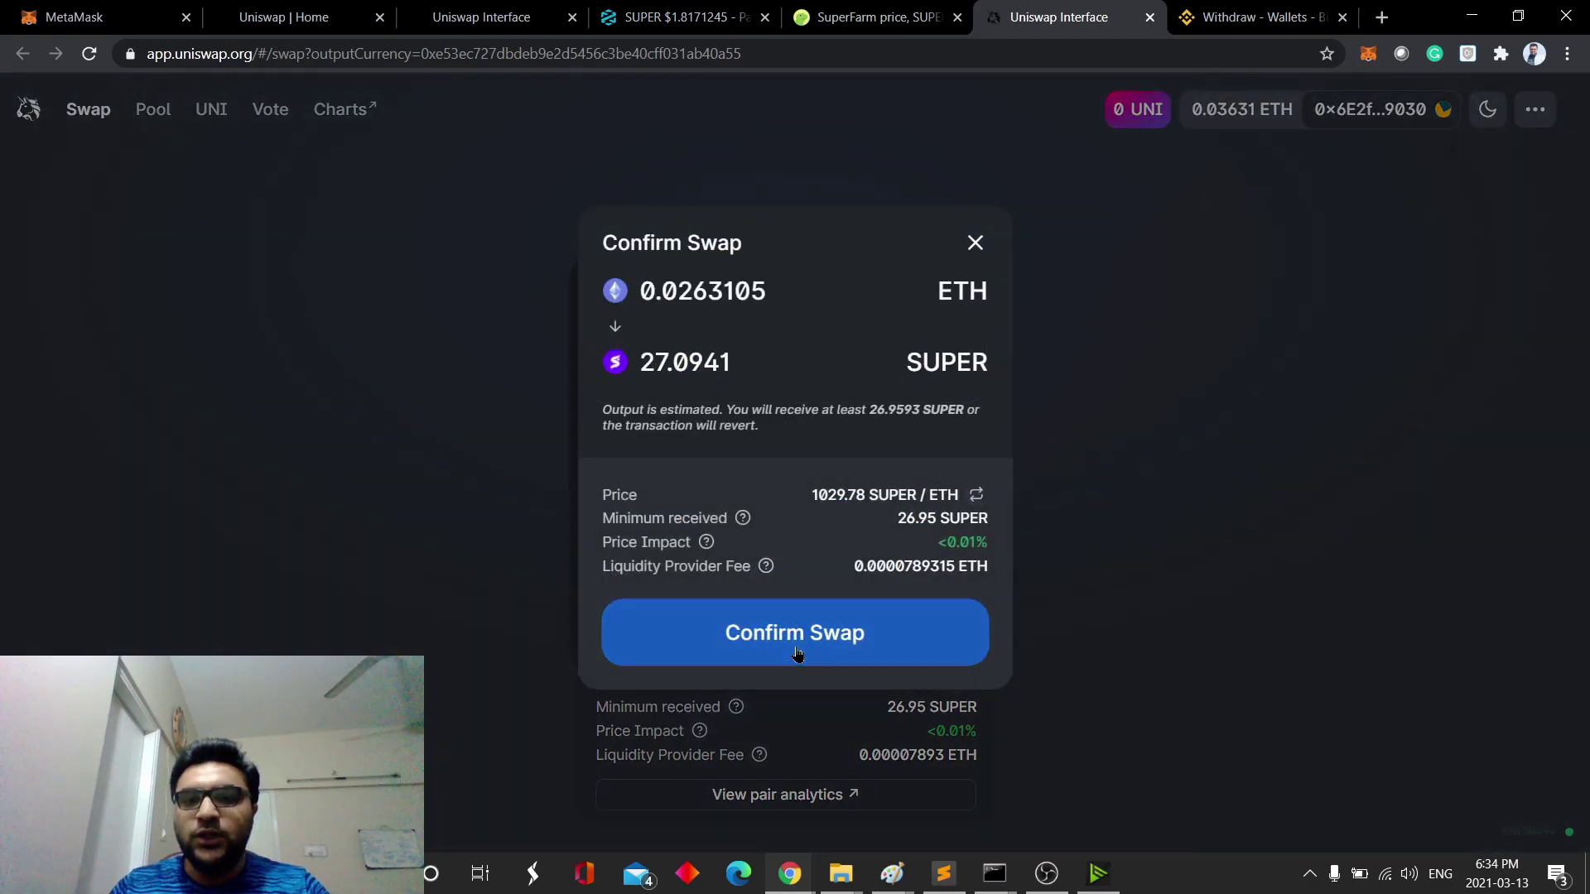
left_click(798, 646)
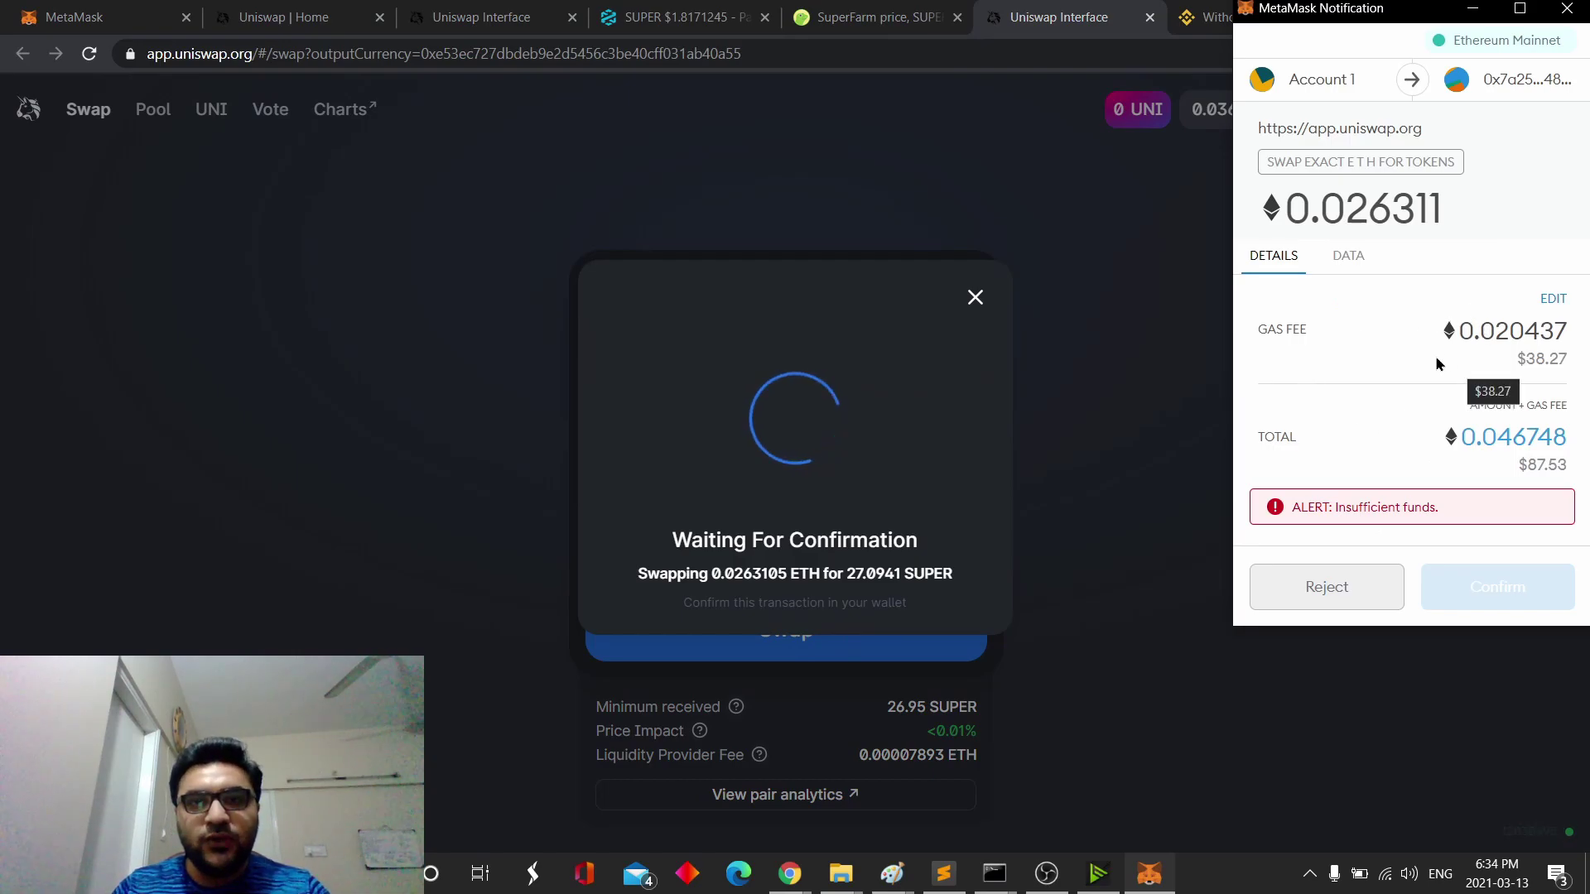
left_click(1341, 590)
left_click(863, 592)
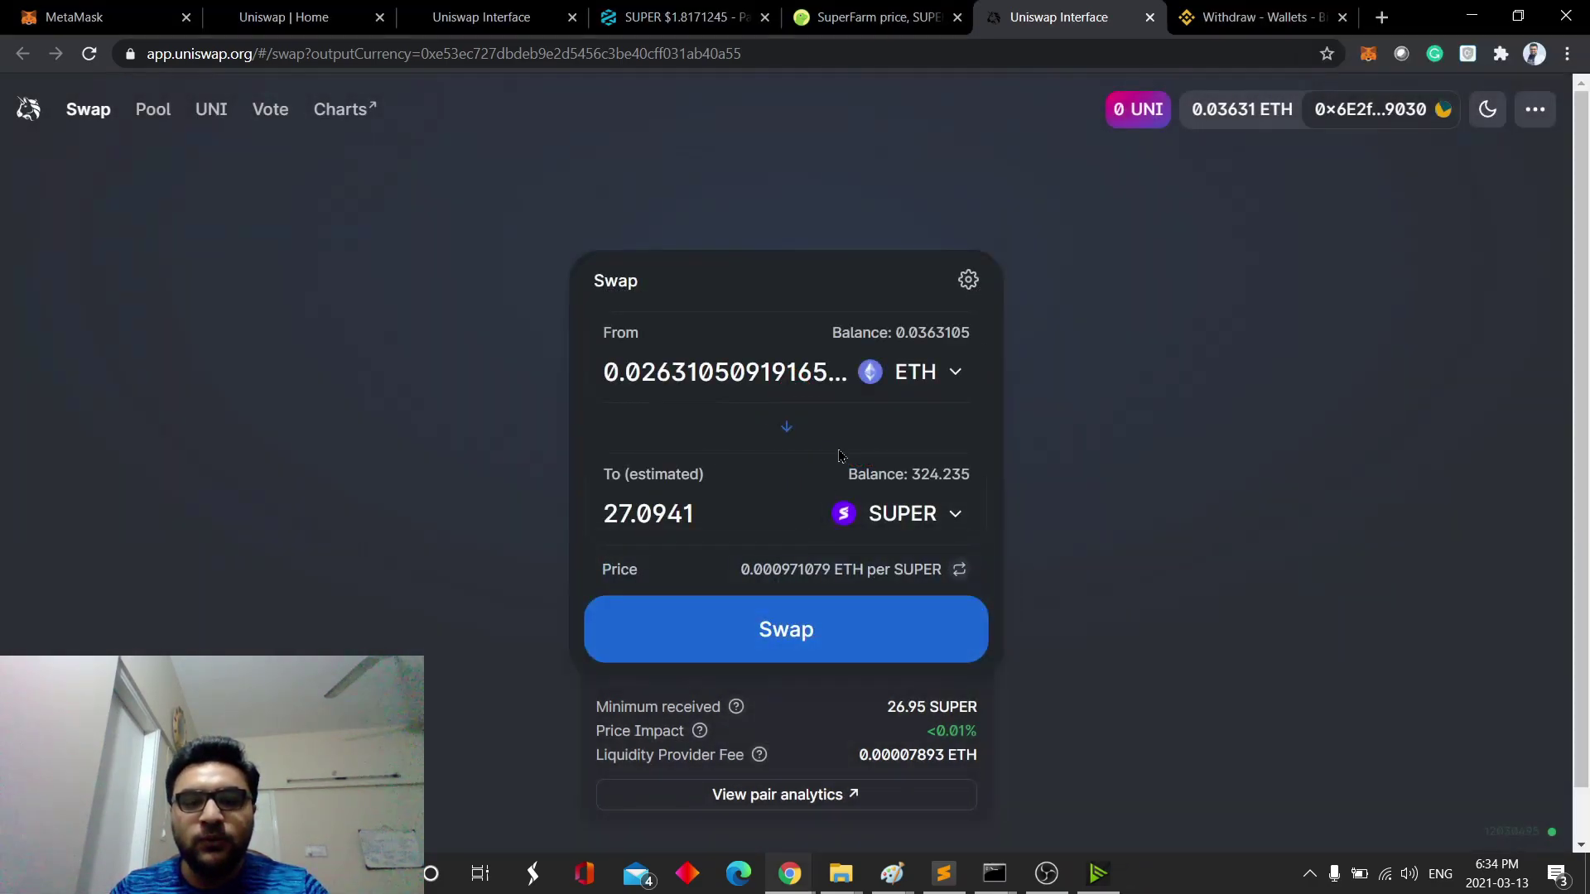
- Trim the amount to 0.02 ETH, submit the swap for 20.5957 SUPER, and reject it in MetaMask
left_click(736, 375)
double_click(764, 374)
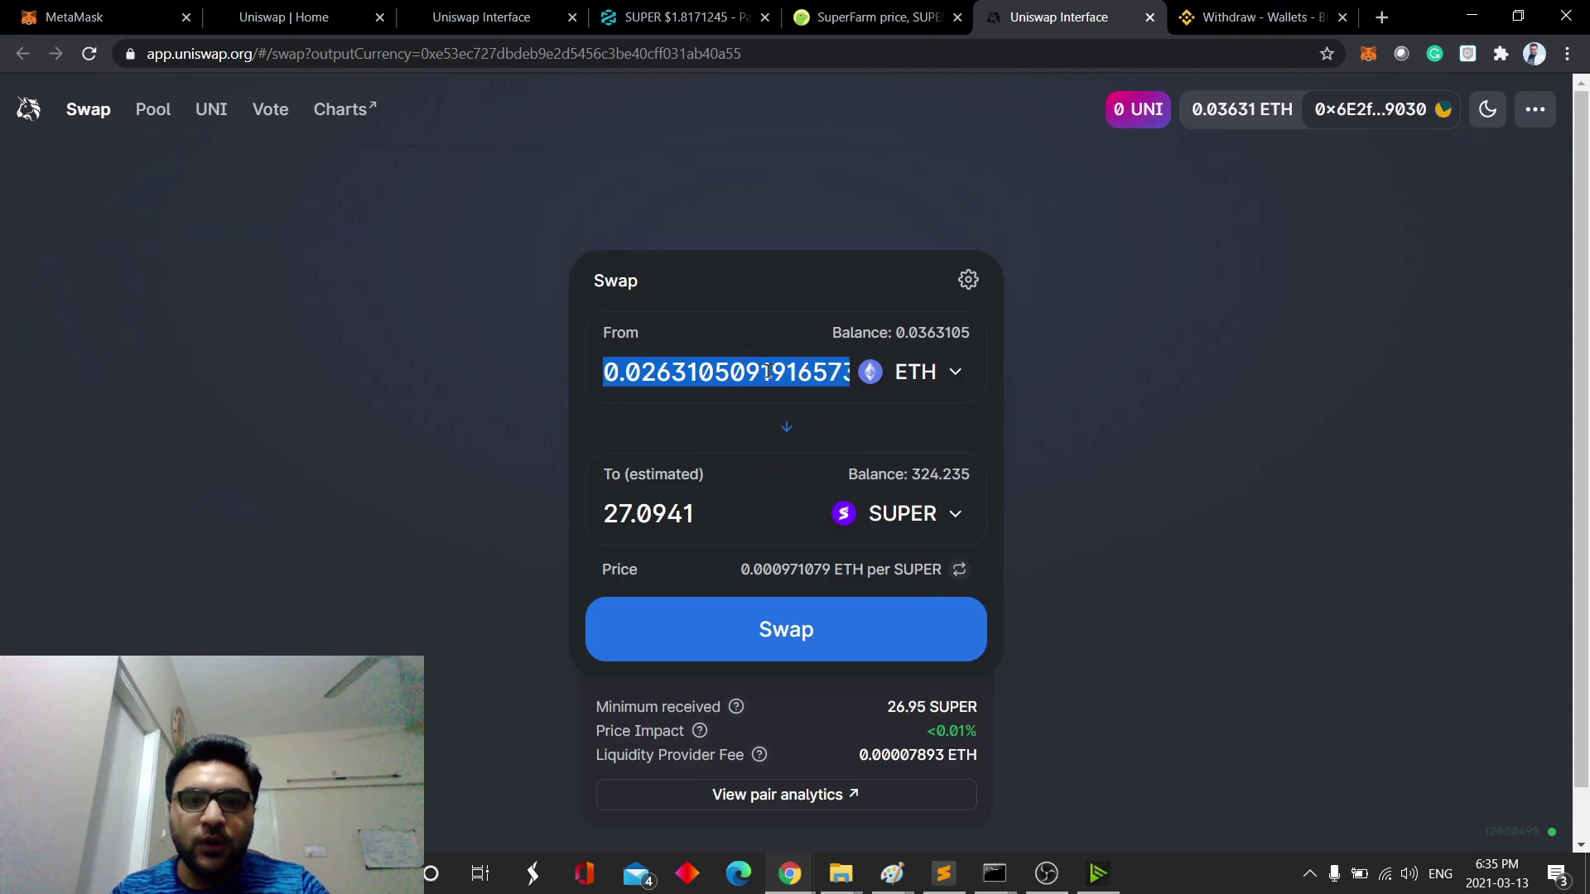
left_click_drag(746, 365, 894, 377)
key("BackSpace")
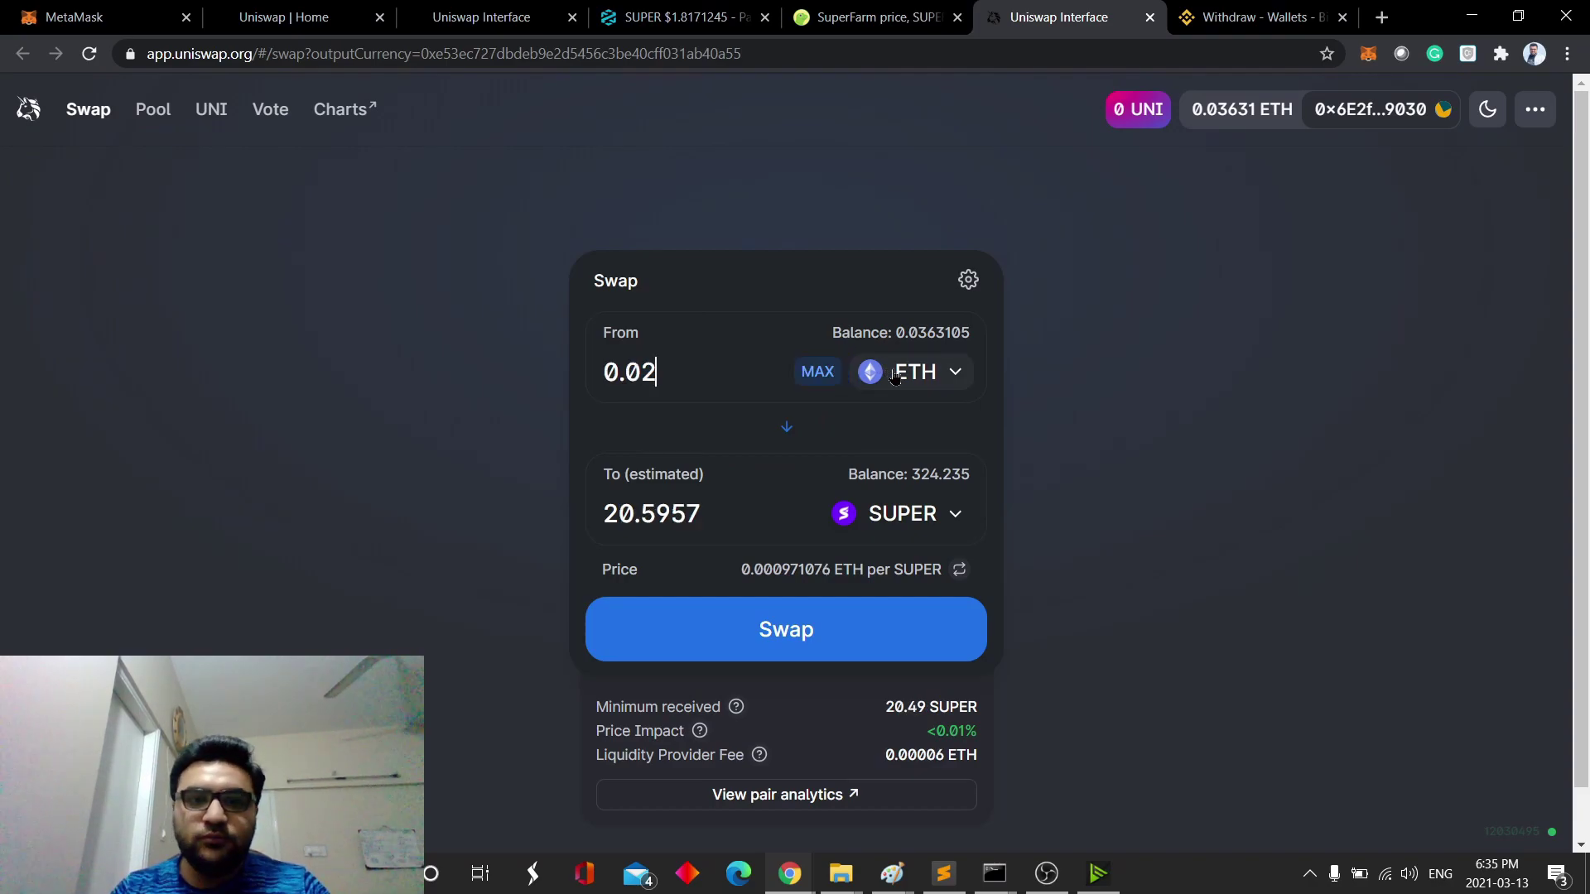
left_click(755, 626)
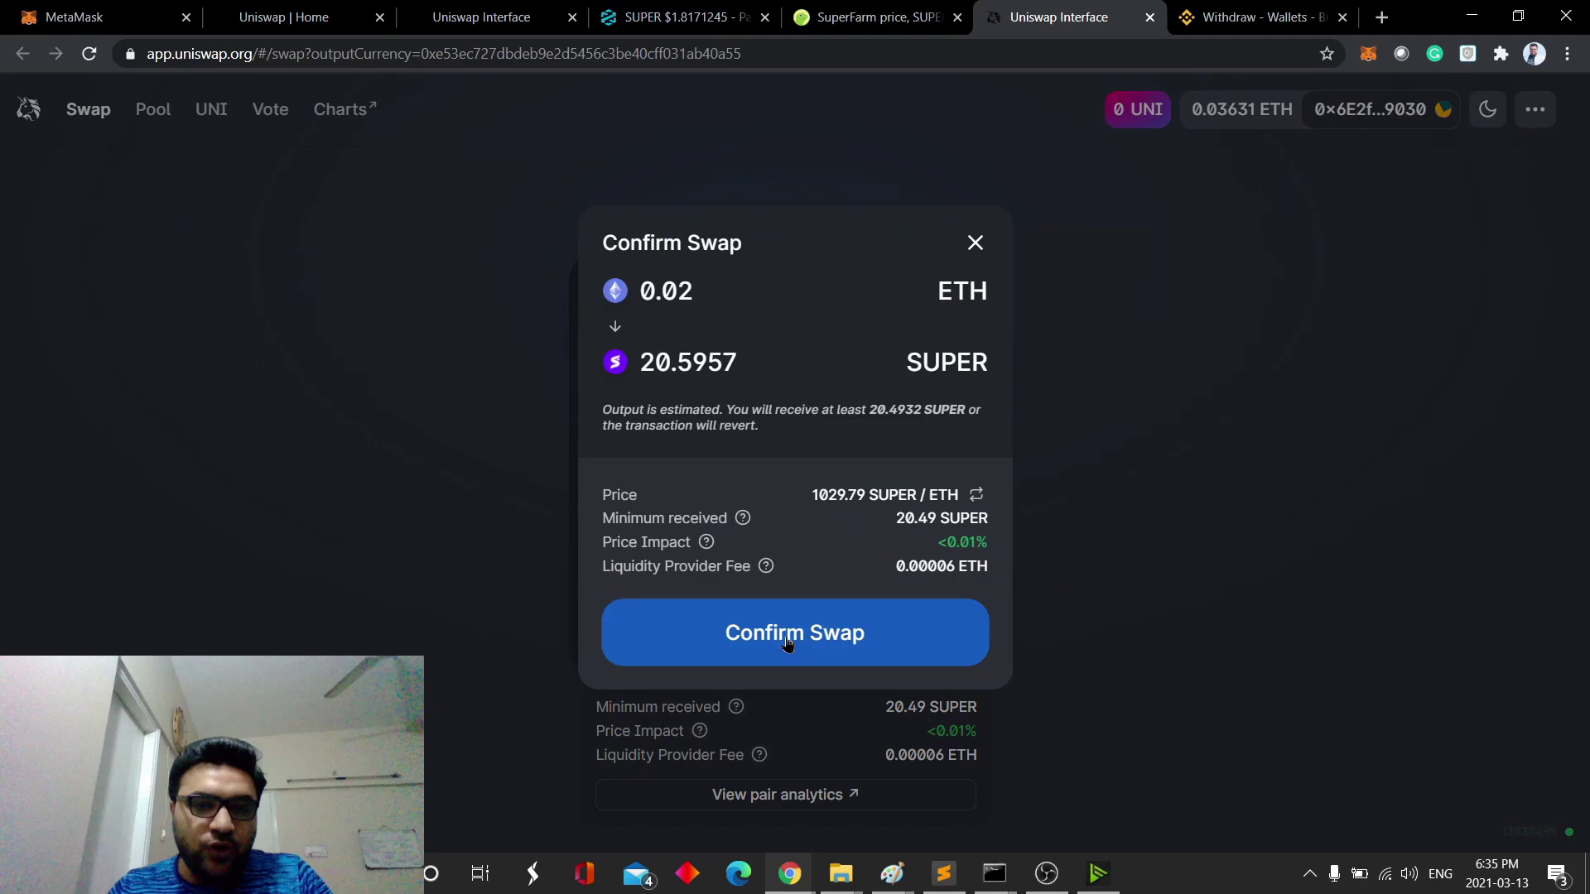
left_click(894, 603)
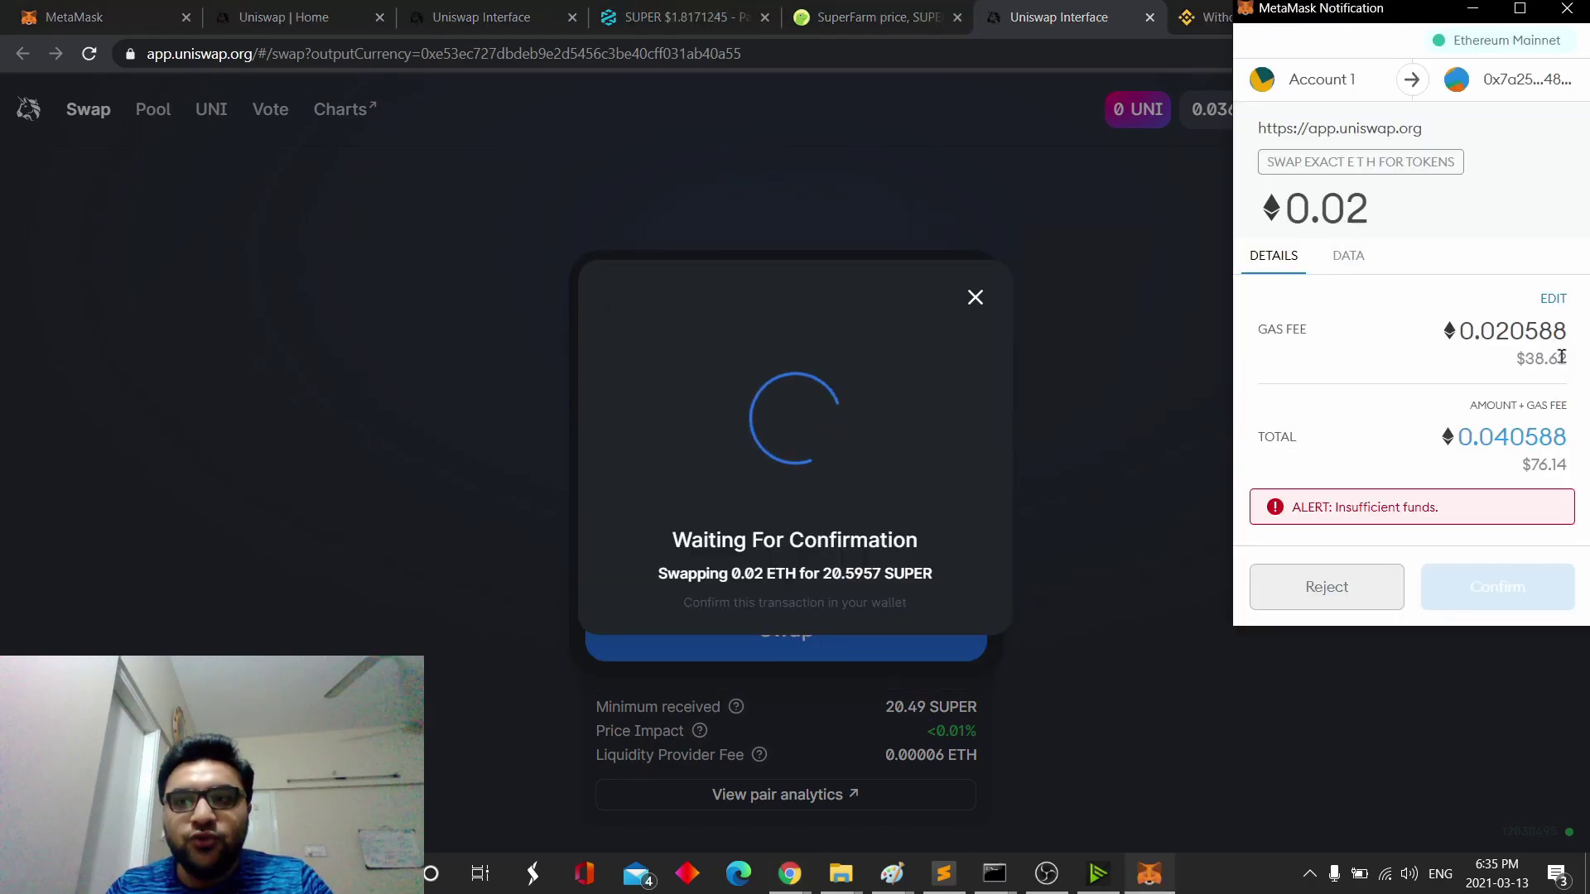
left_click(1367, 596)
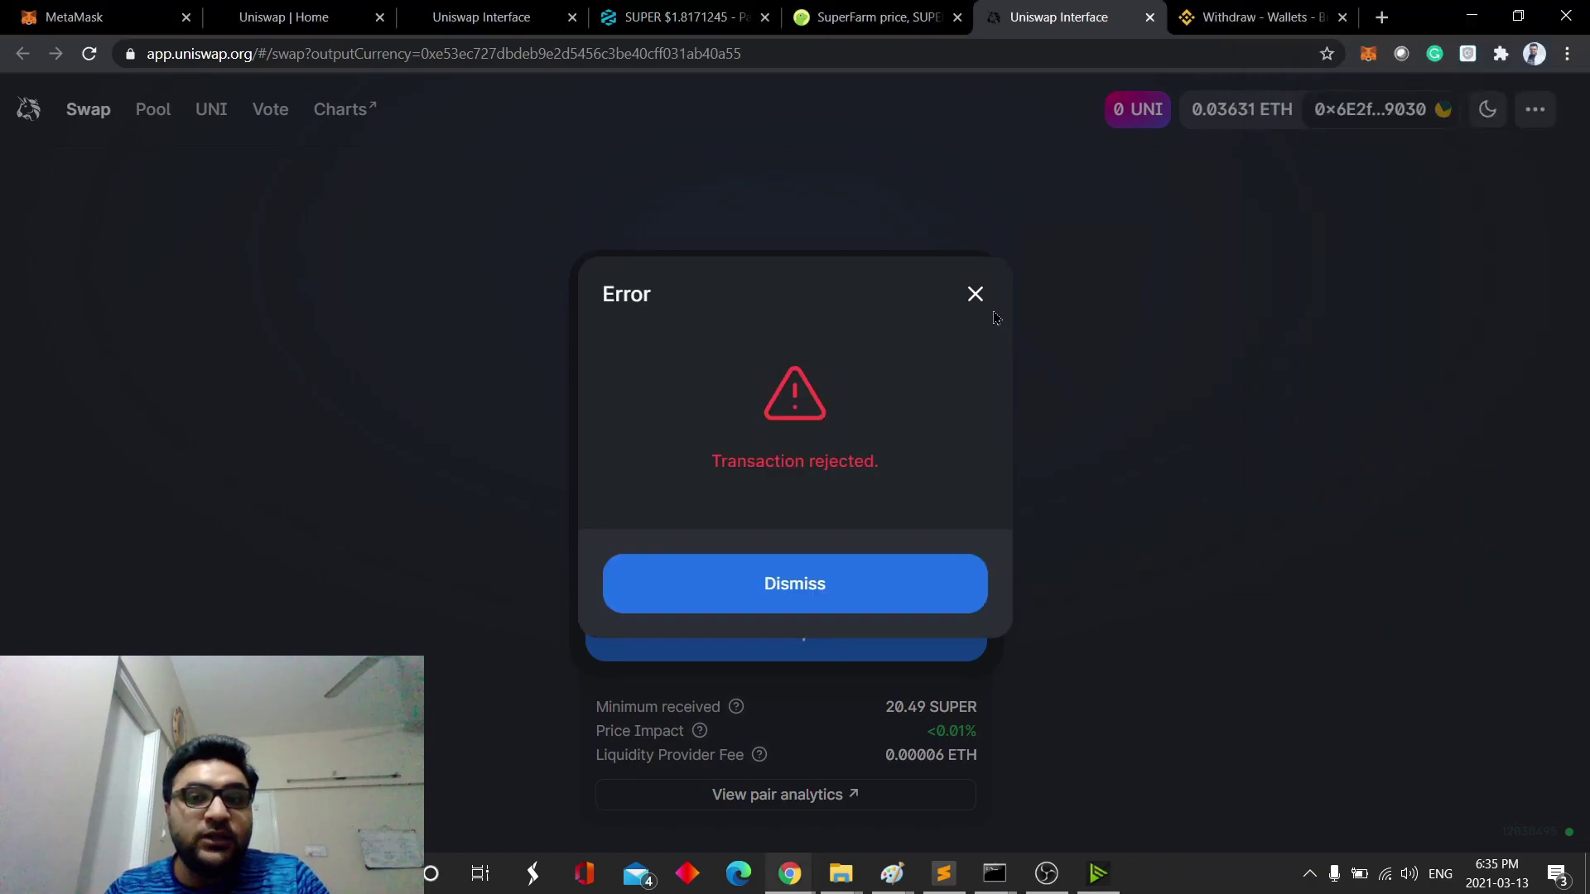
left_click(984, 309)
left_click(694, 385)
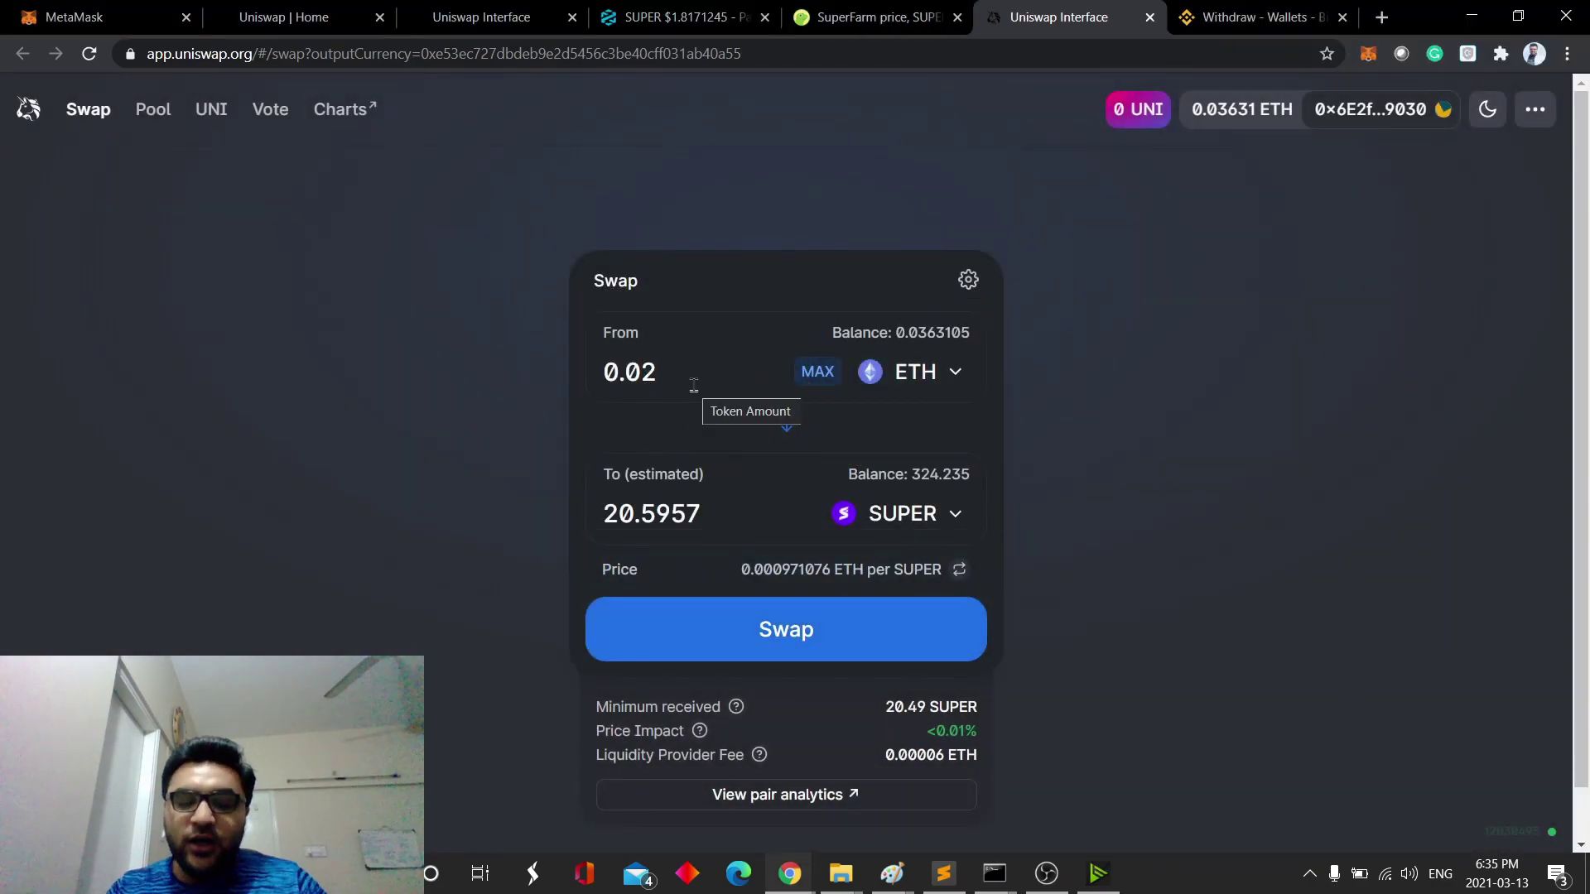
- Change the ETH amount from 0.02 to 0.01, then clear the field entirely
key("shift+Left")
type("1")
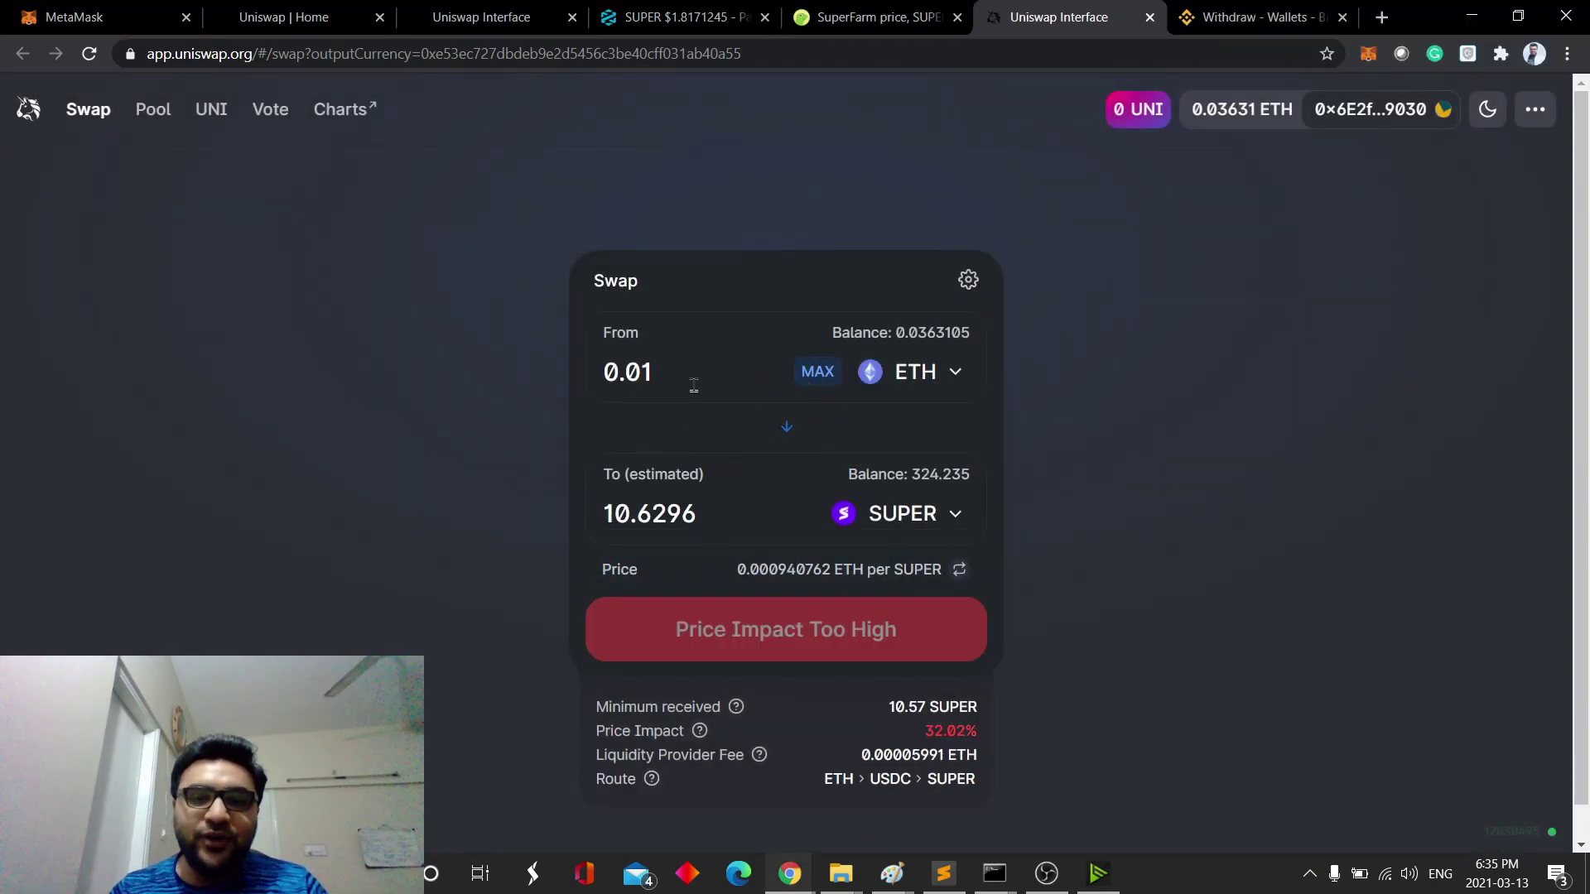
key("shift+Left")
key("shift+Left")
key("shift+Left")
key("shift+Left")
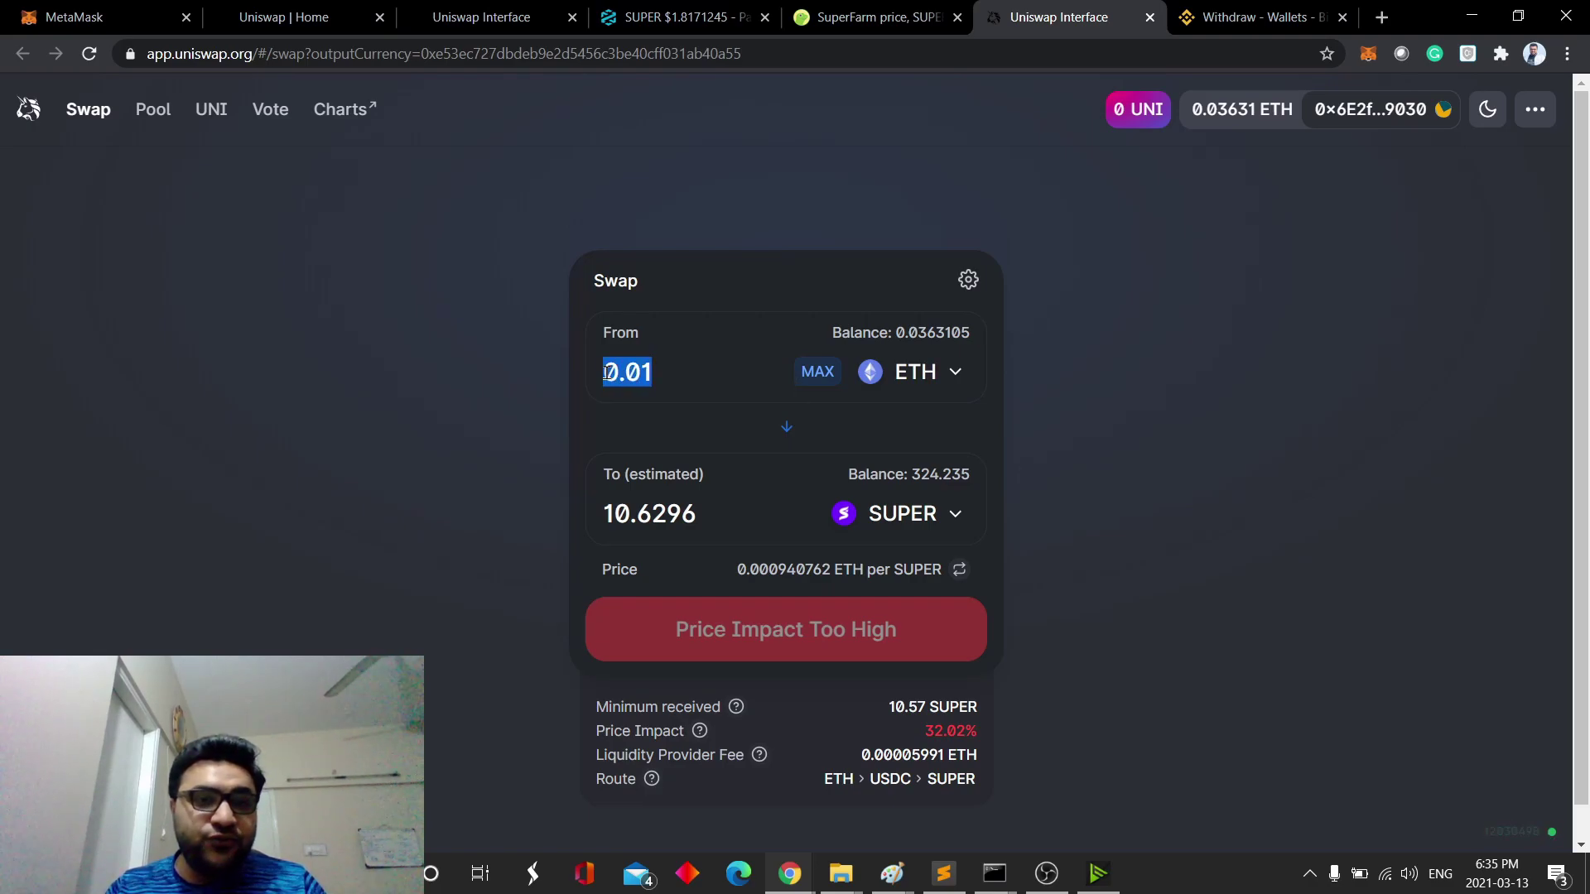
left_click(675, 381)
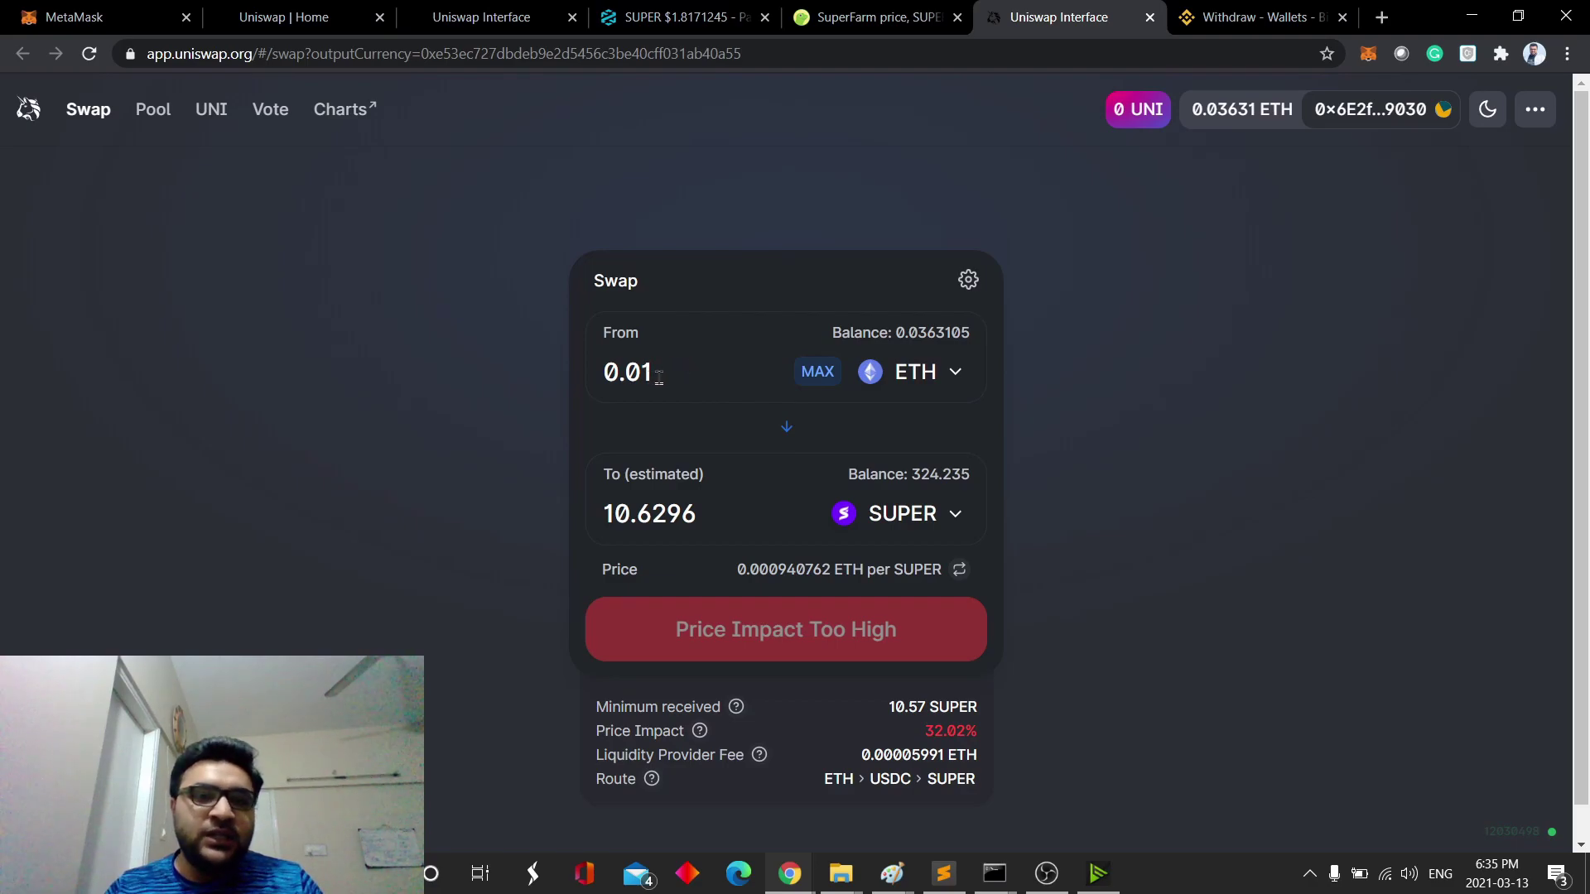
key("ctrl+a")
key("BackSpace")
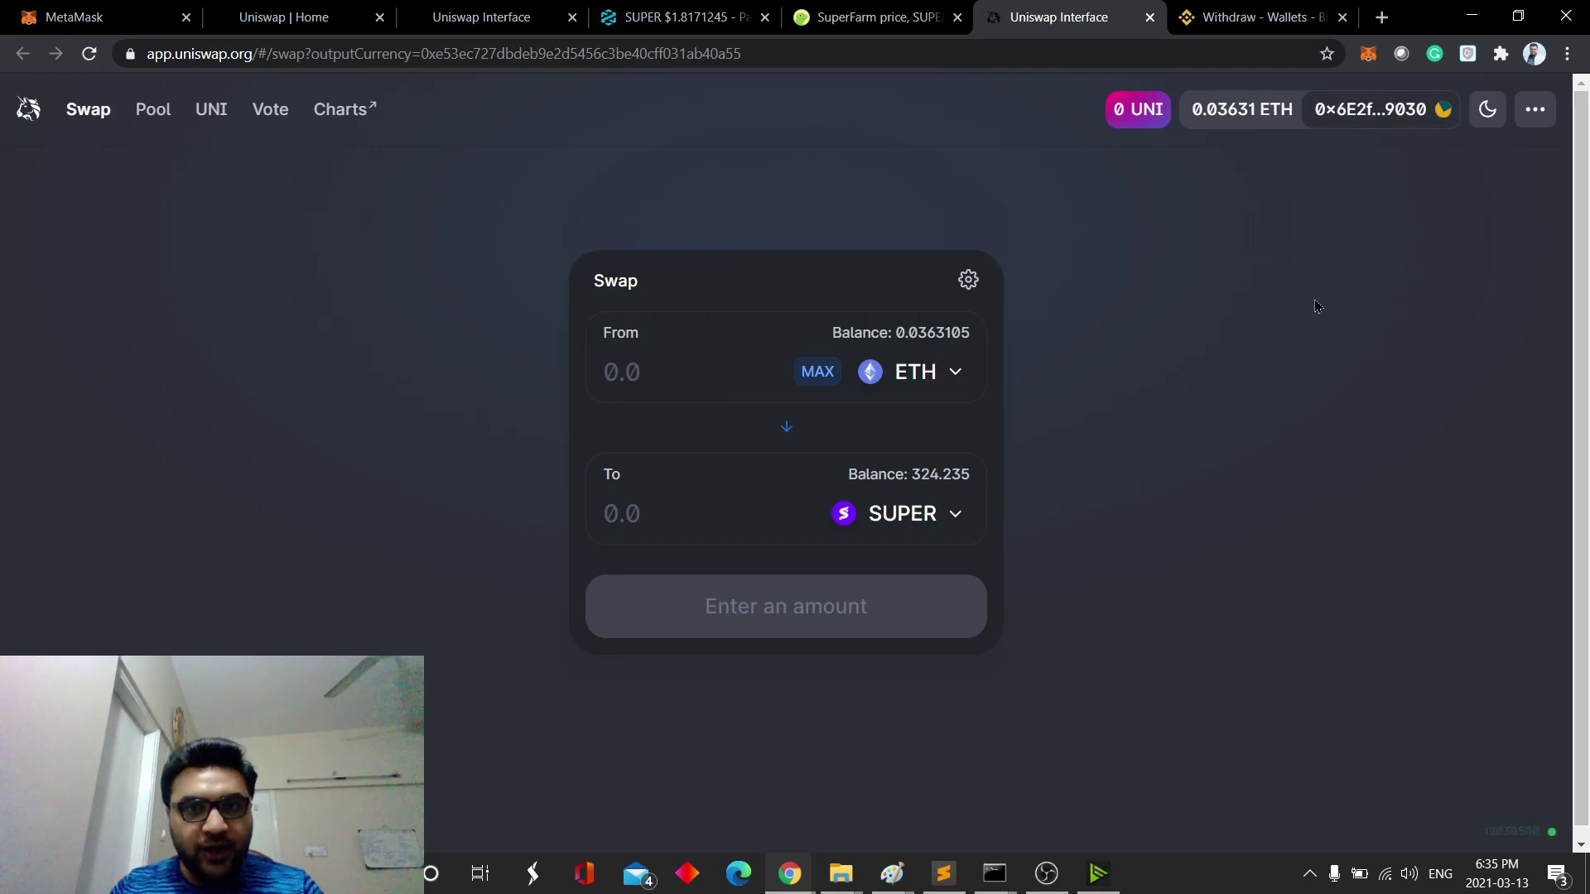
- Use the full 0.0263105 ETH balance for 27.0941 SUPER and confirm the swap to the wallet
left_click(818, 372)
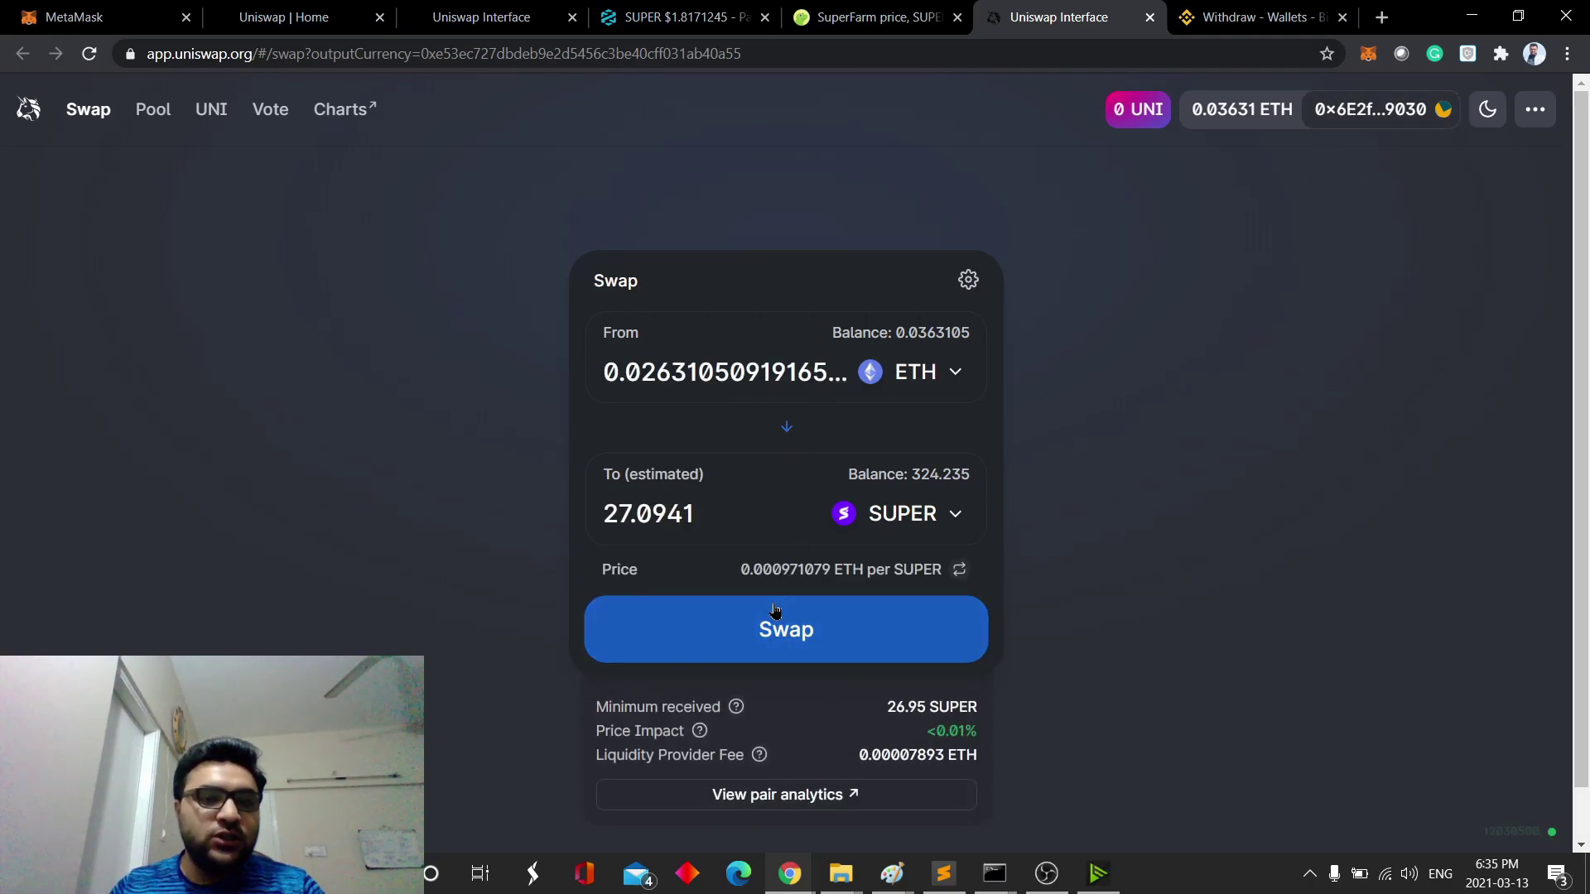
left_click(786, 629)
left_click(797, 631)
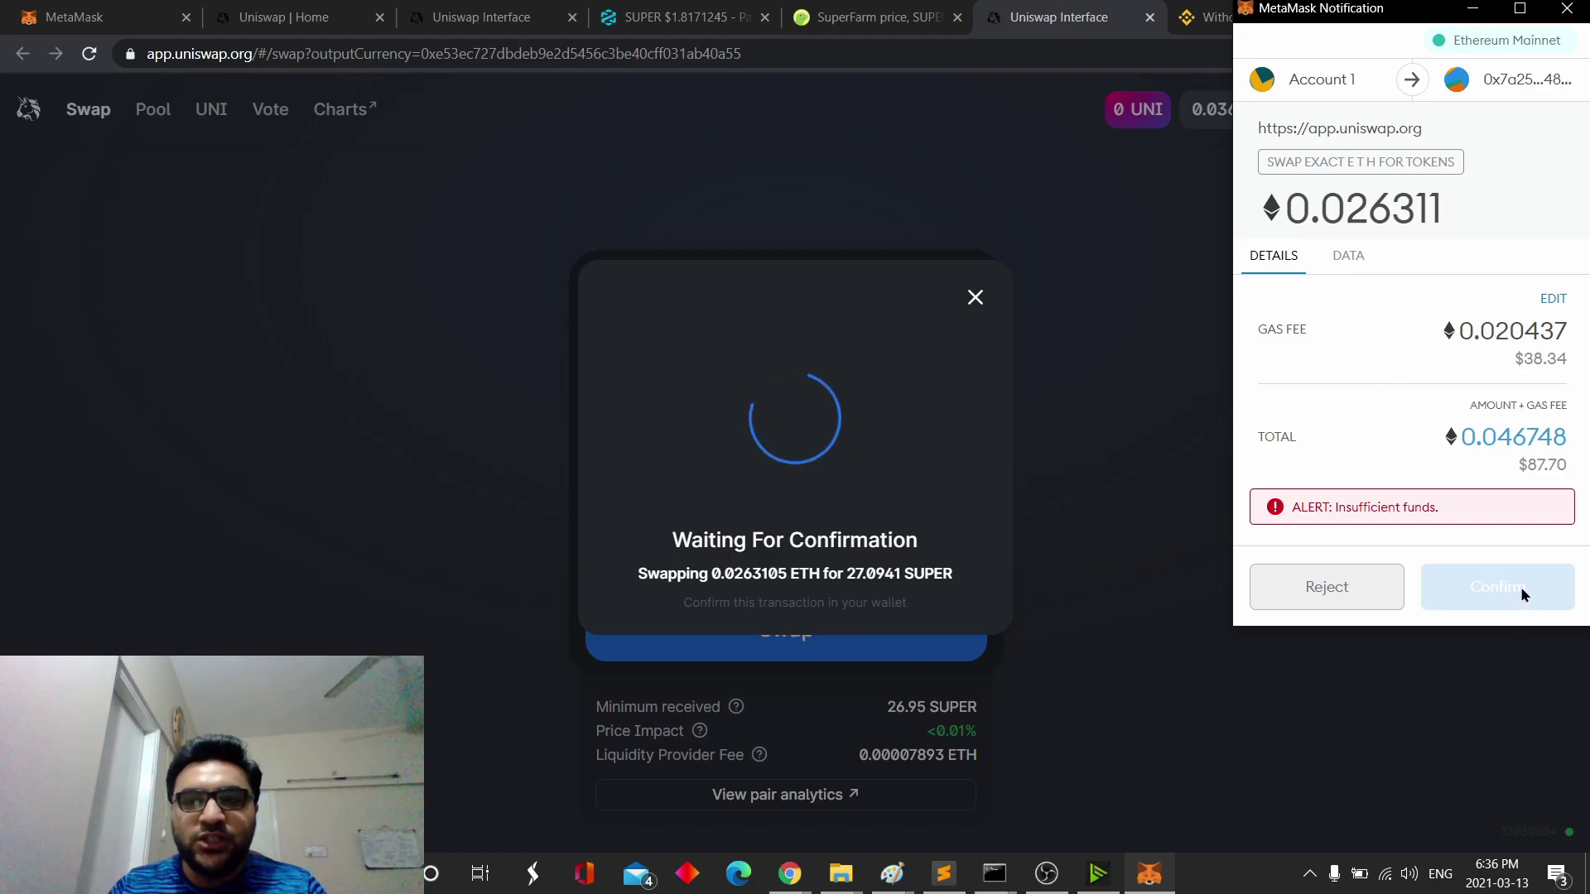
- Close the waiting notice, reject the 0.0263105 ETH swap in MetaMask, and dismiss the error
left_click(976, 298)
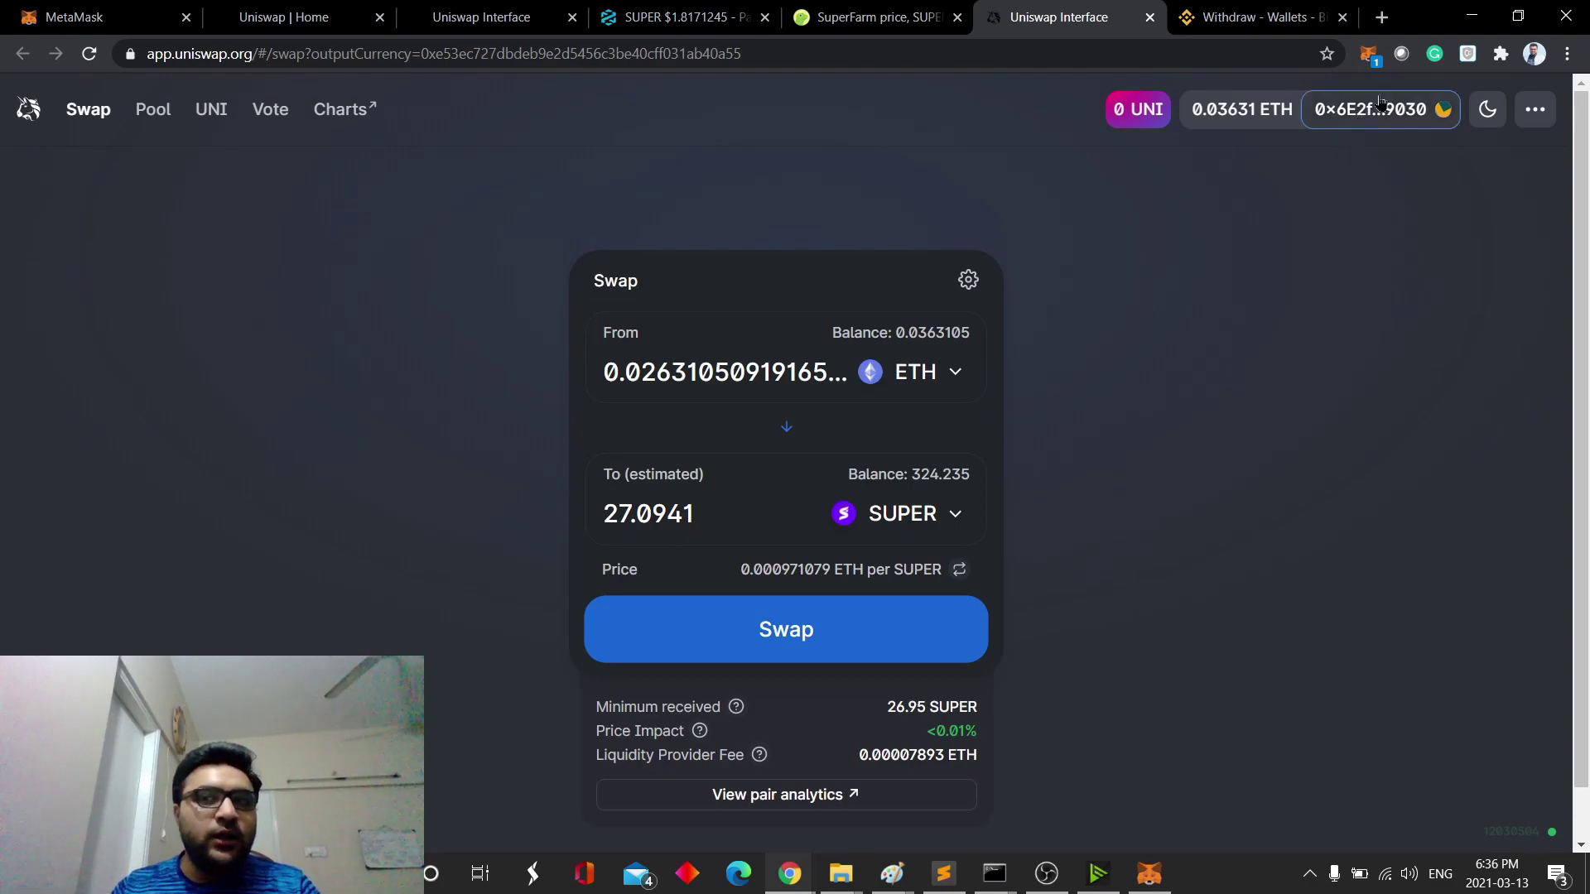
left_click(1368, 54)
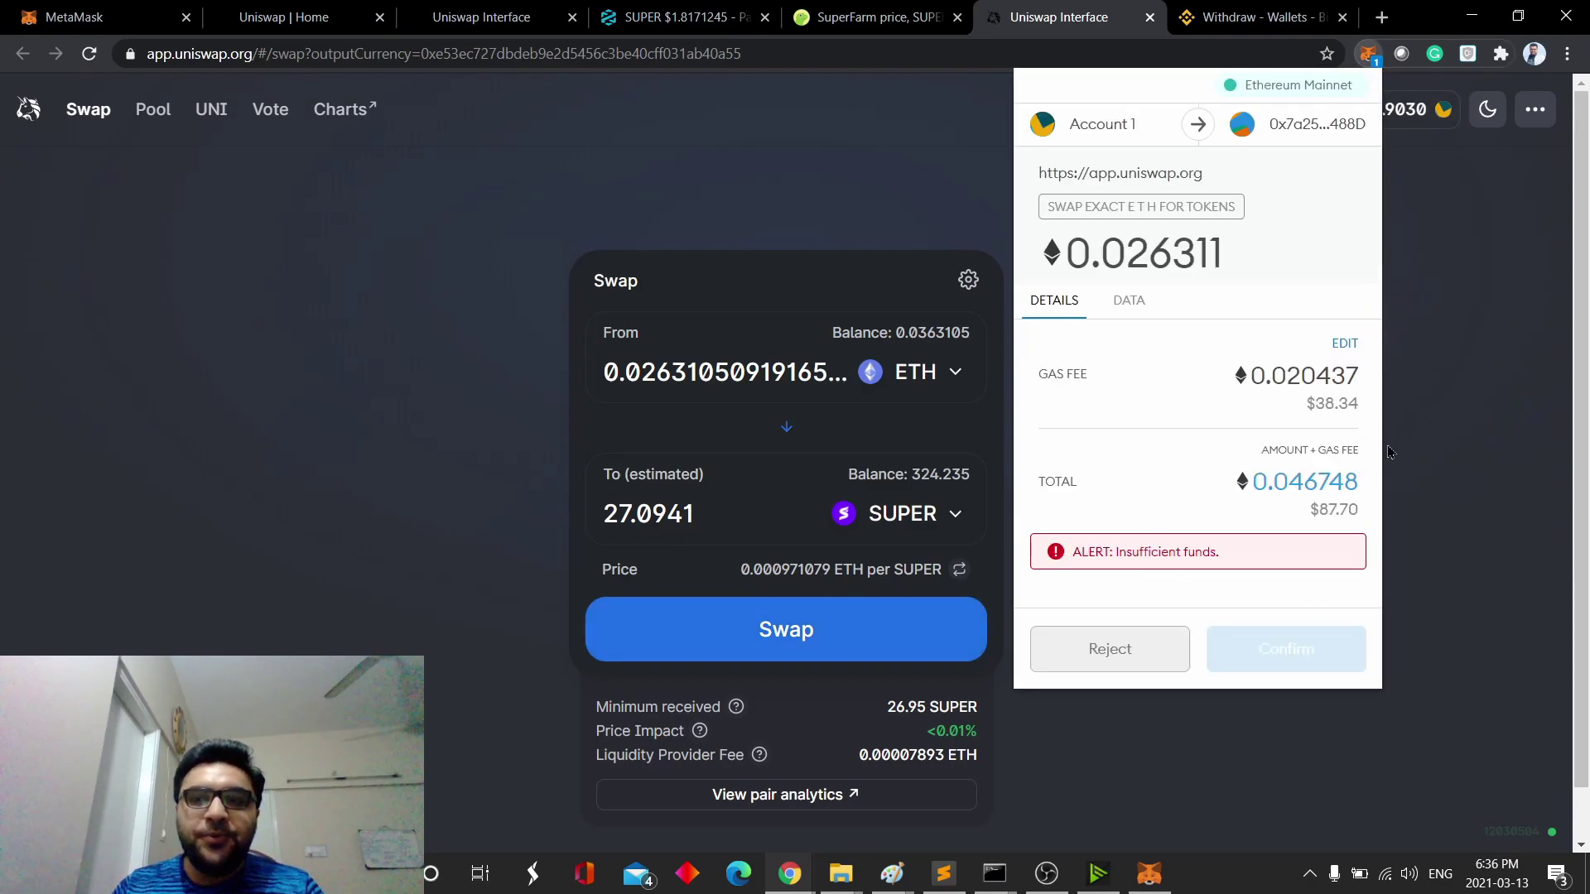
left_click(1161, 653)
scroll(1217, 571, "down", 2)
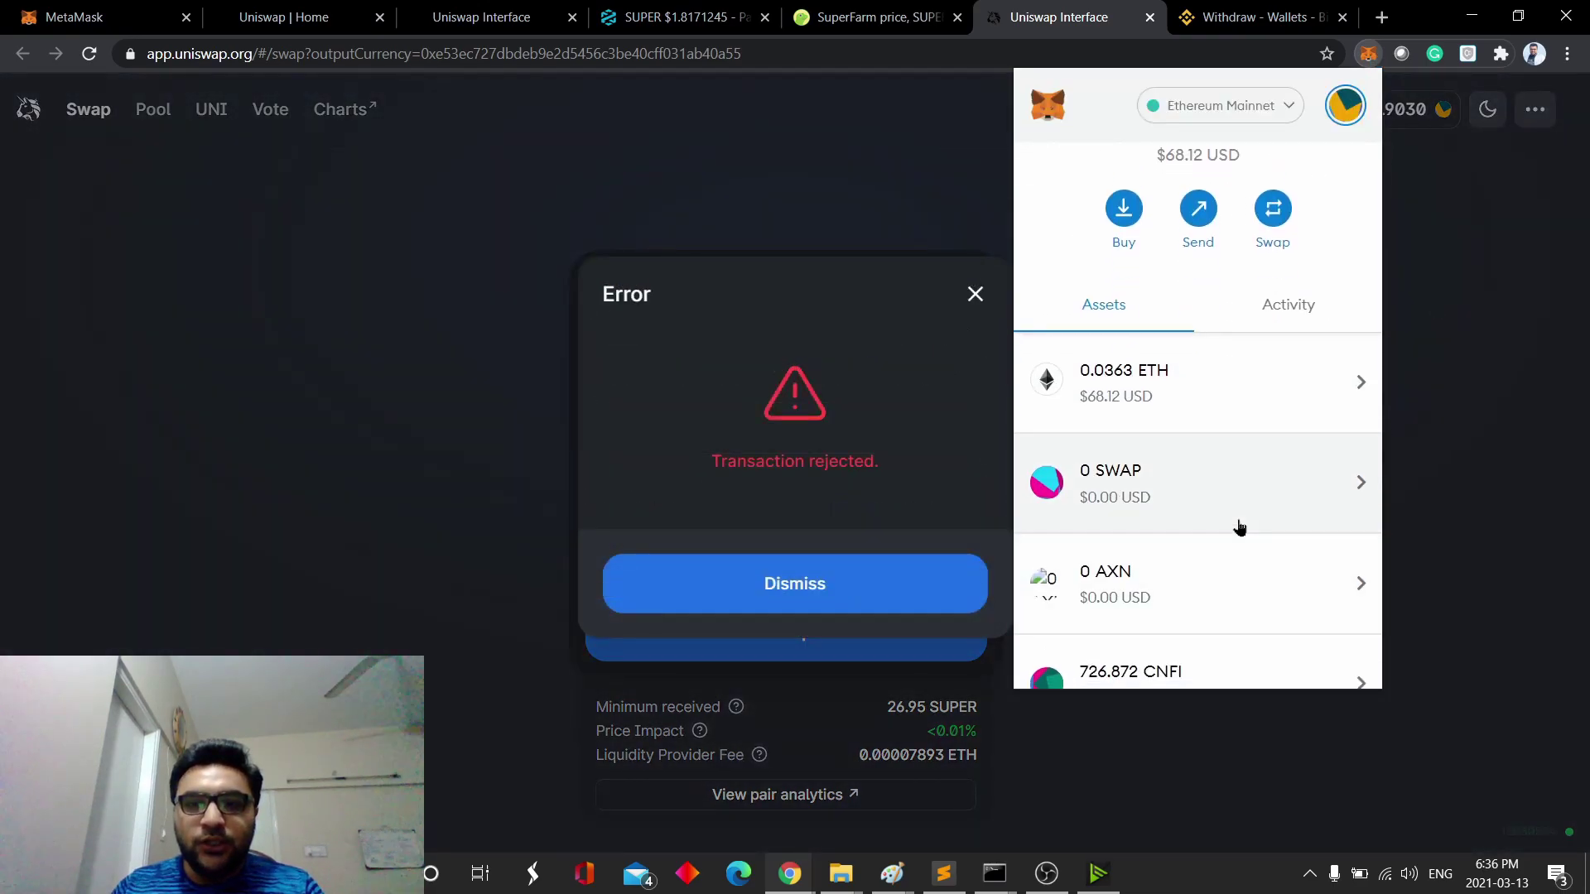
left_click(1492, 516)
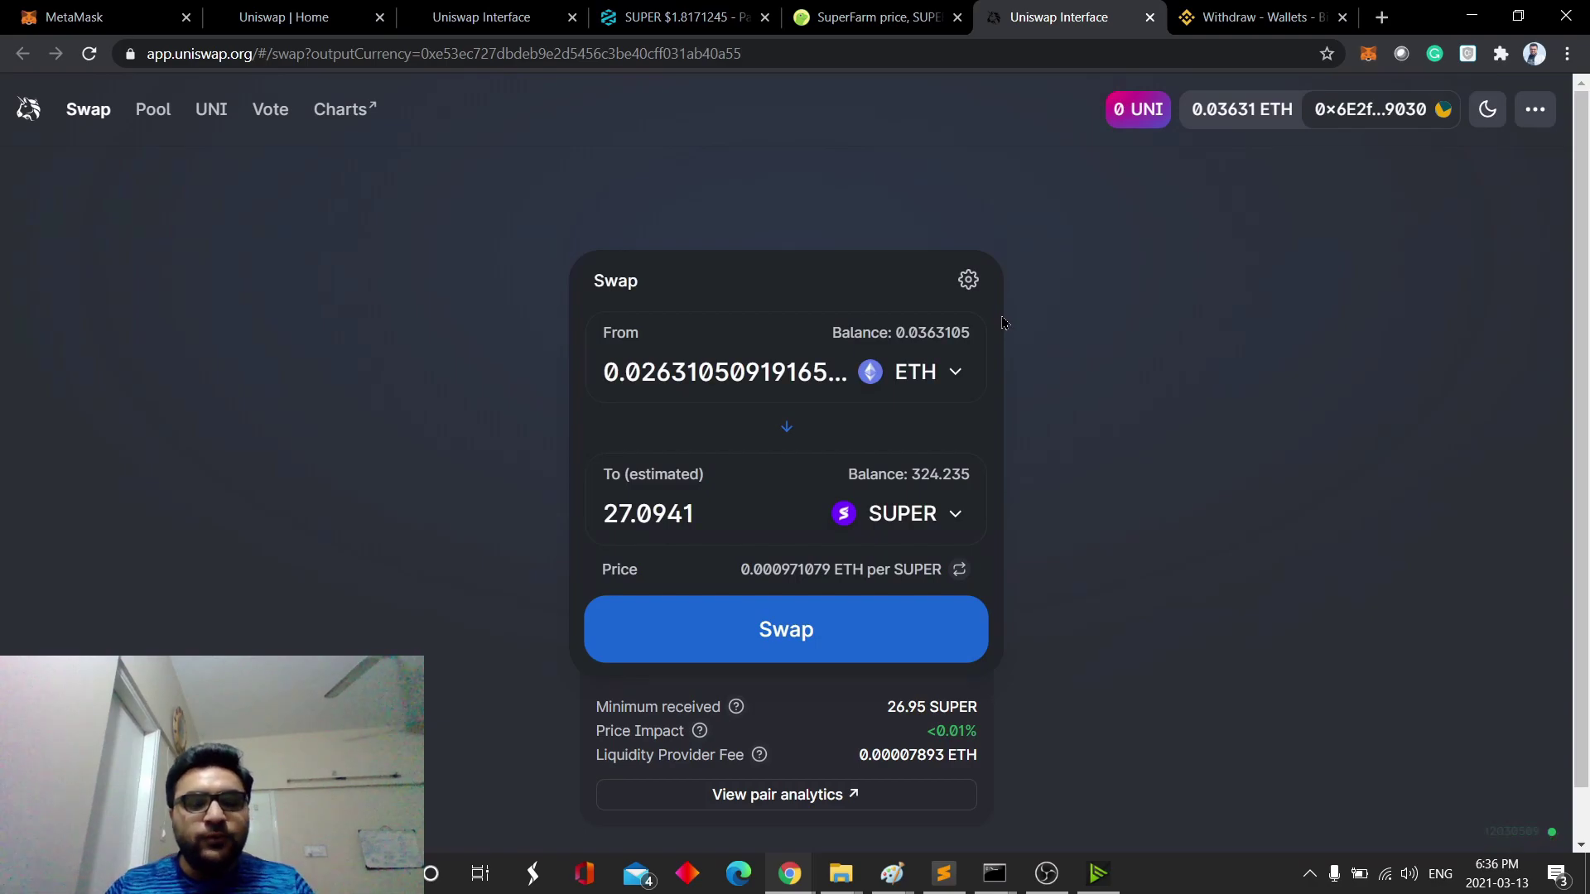
- Review the 0.5% slippage setting and the wallet's 0.0363 ETH balance
left_click(968, 279)
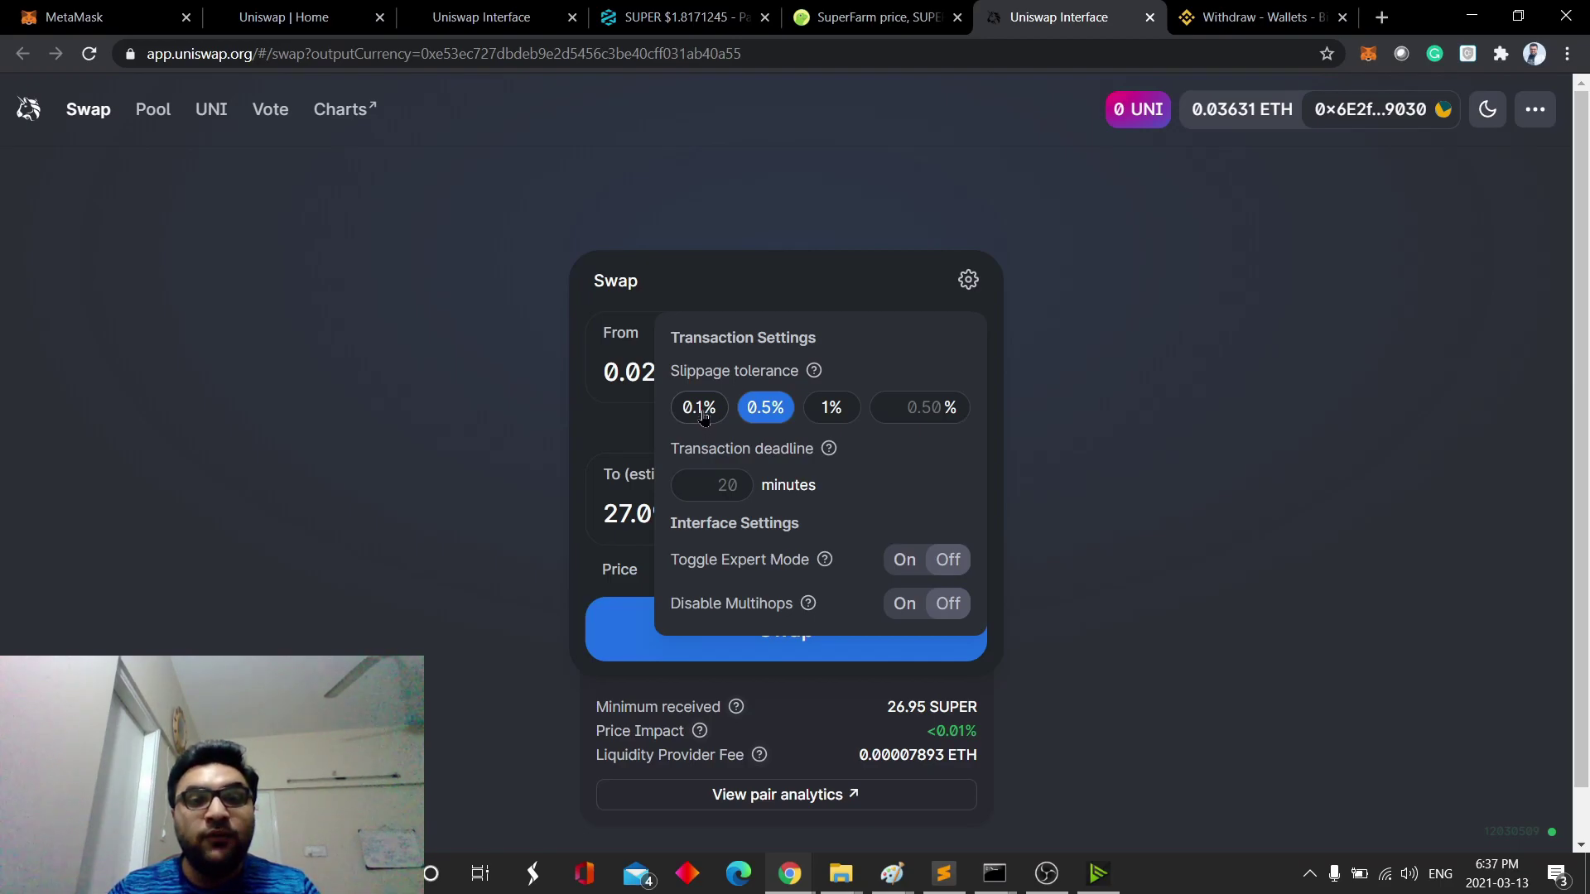
left_click(968, 281)
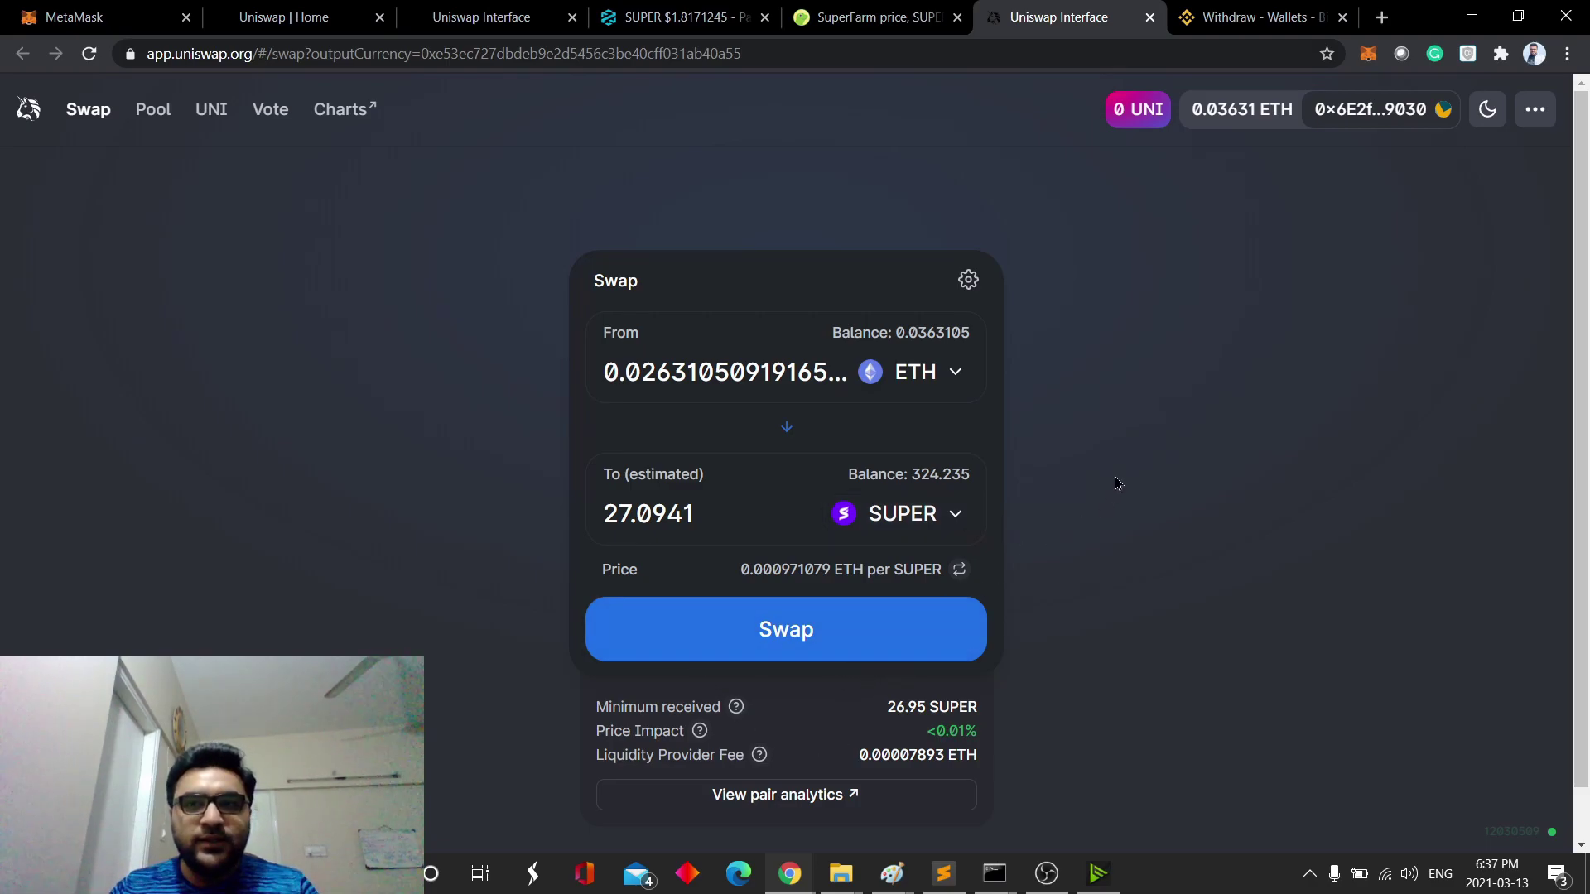
left_click(1368, 54)
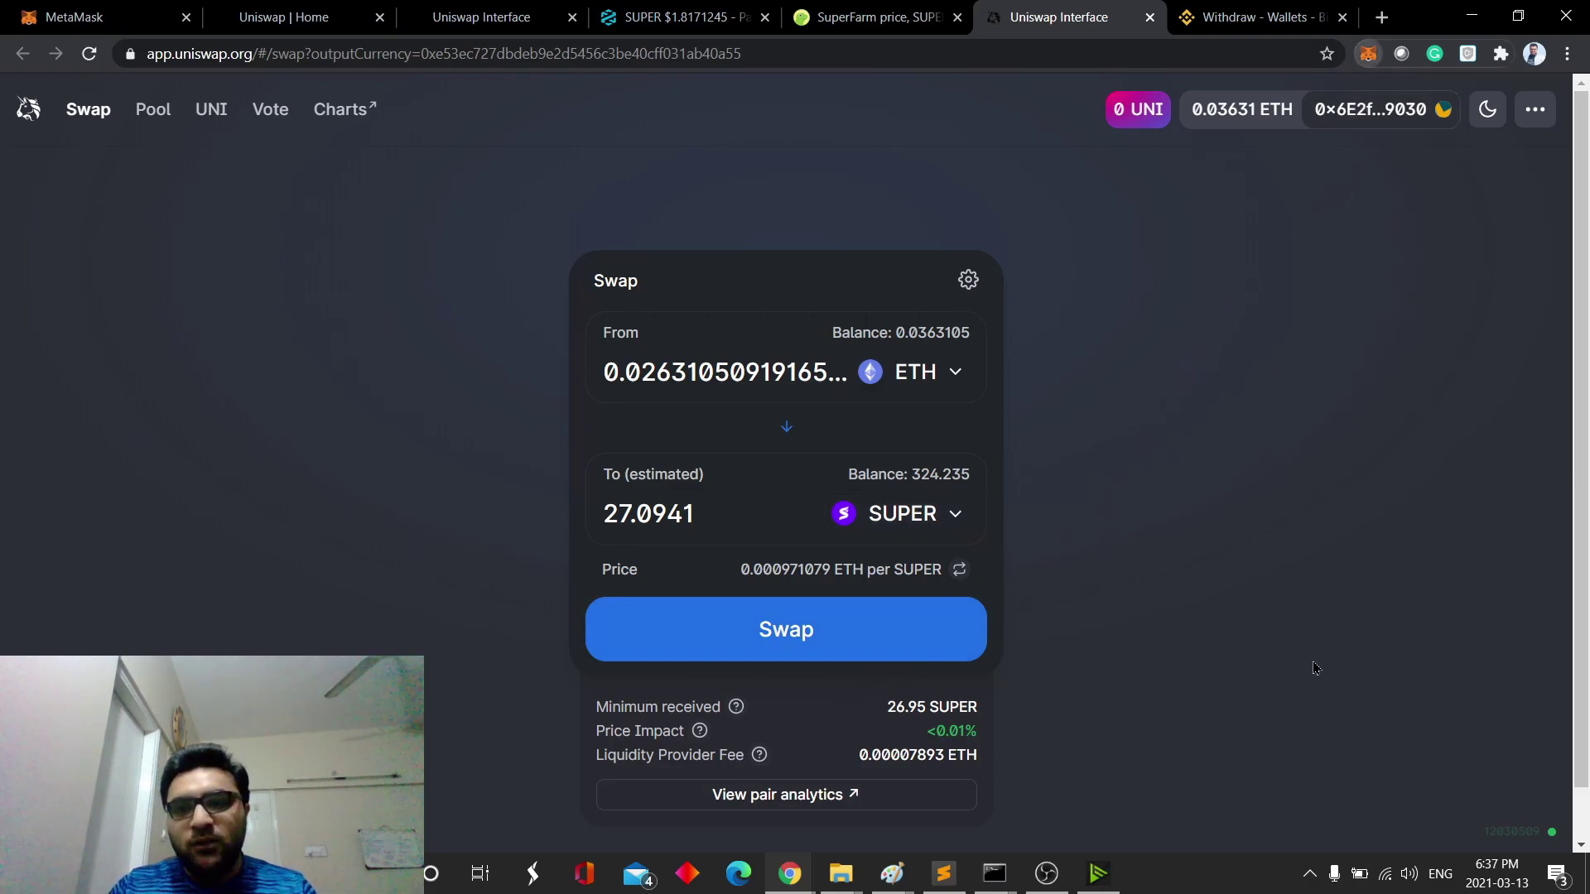
left_click(929, 216)
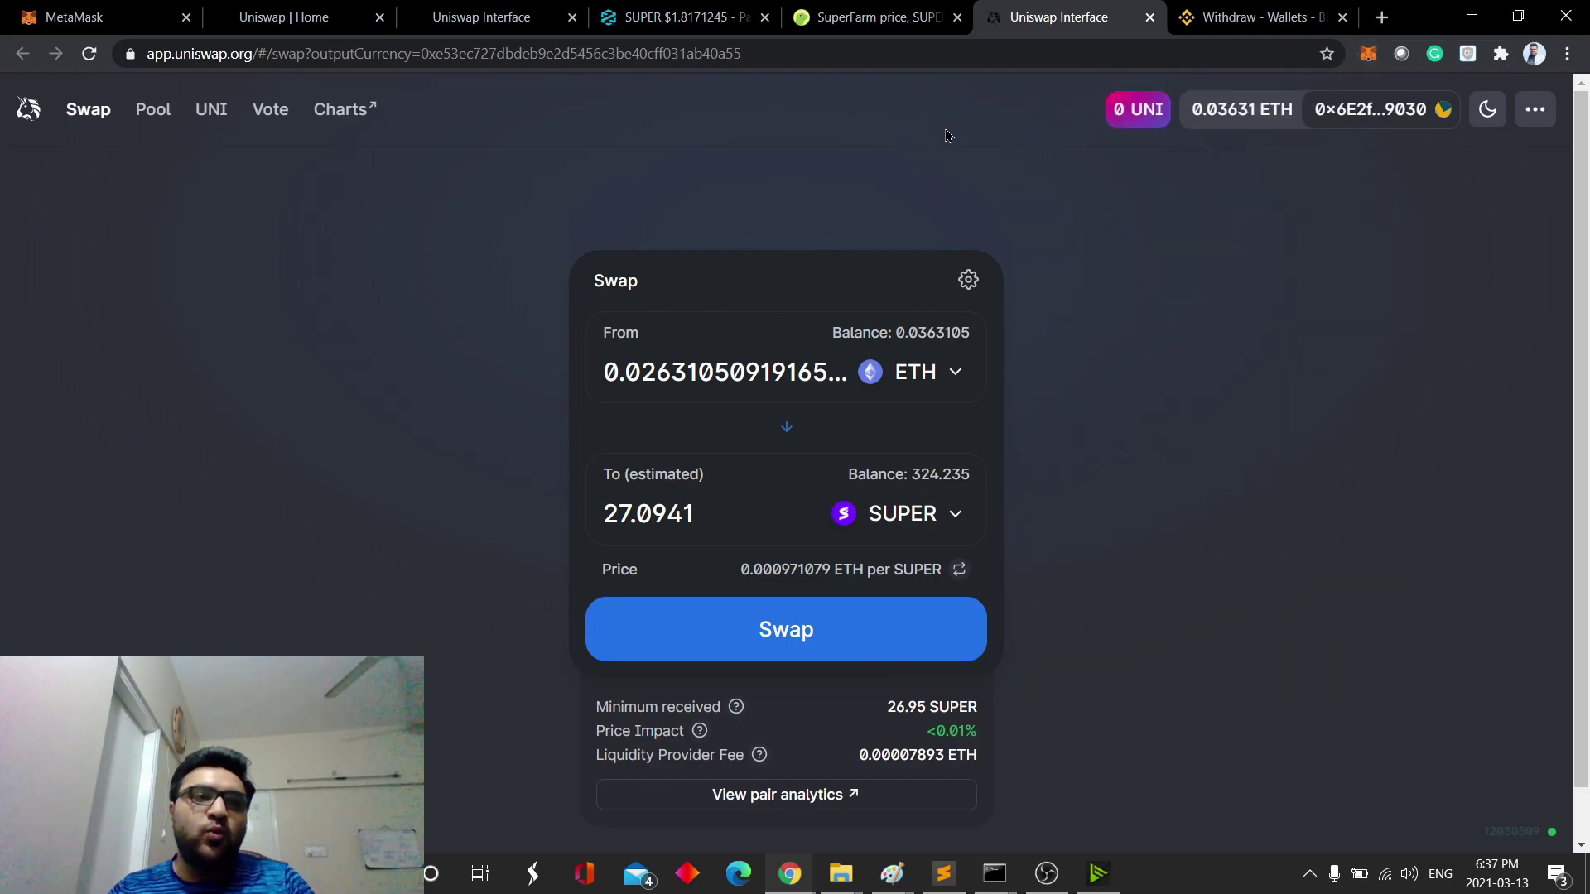
- Return to SuperFarm's CoinGecko page and scroll up to its $1.85 price and market stats
left_click(878, 17)
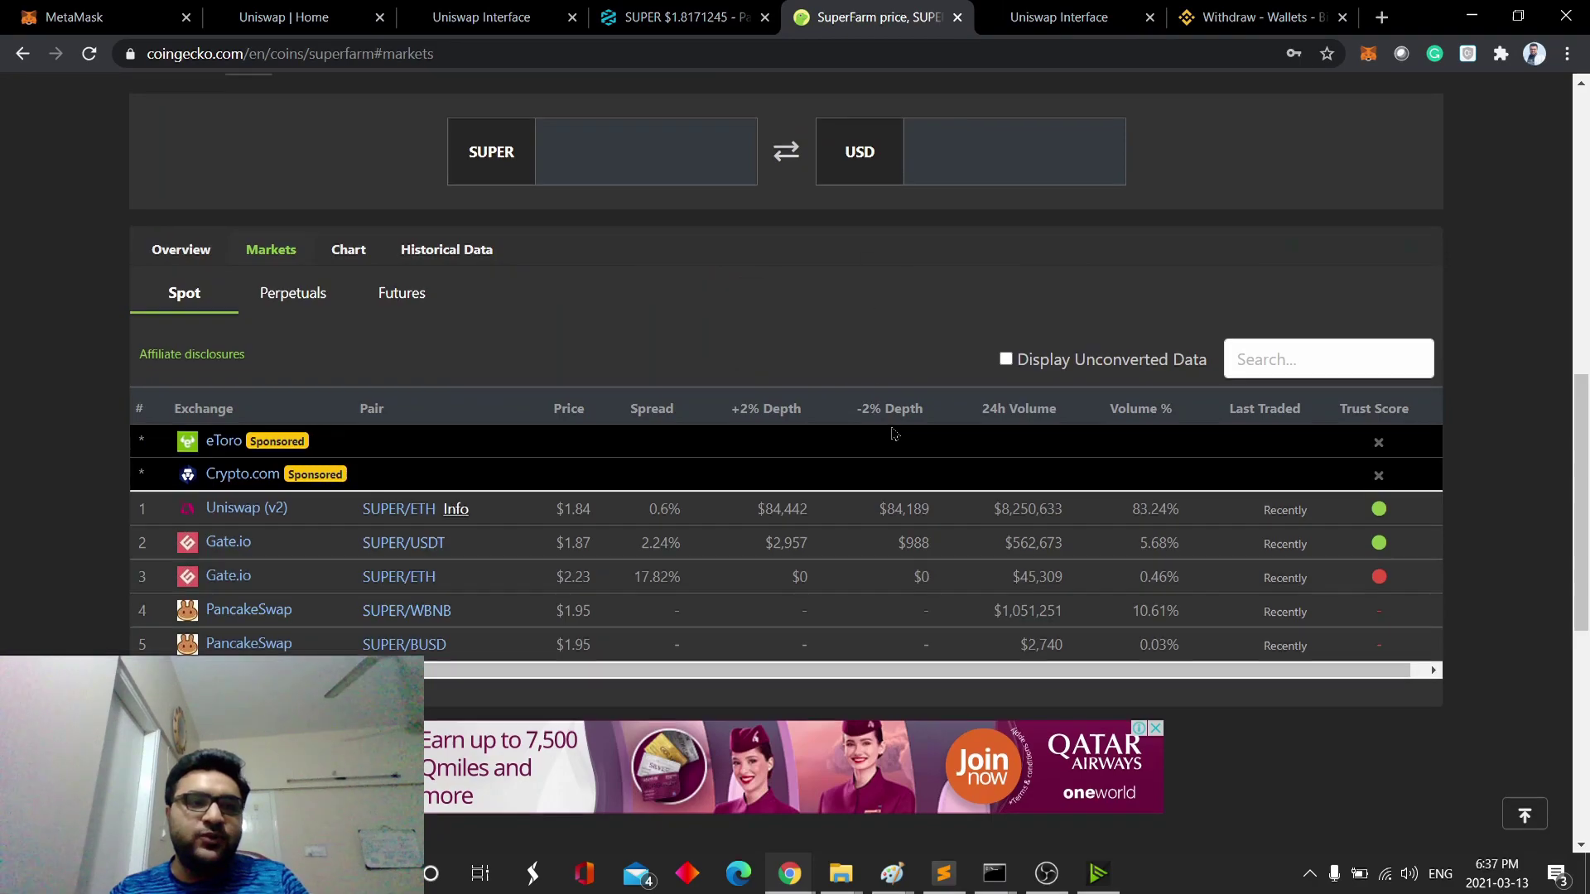
scroll(969, 513, "up", 6)
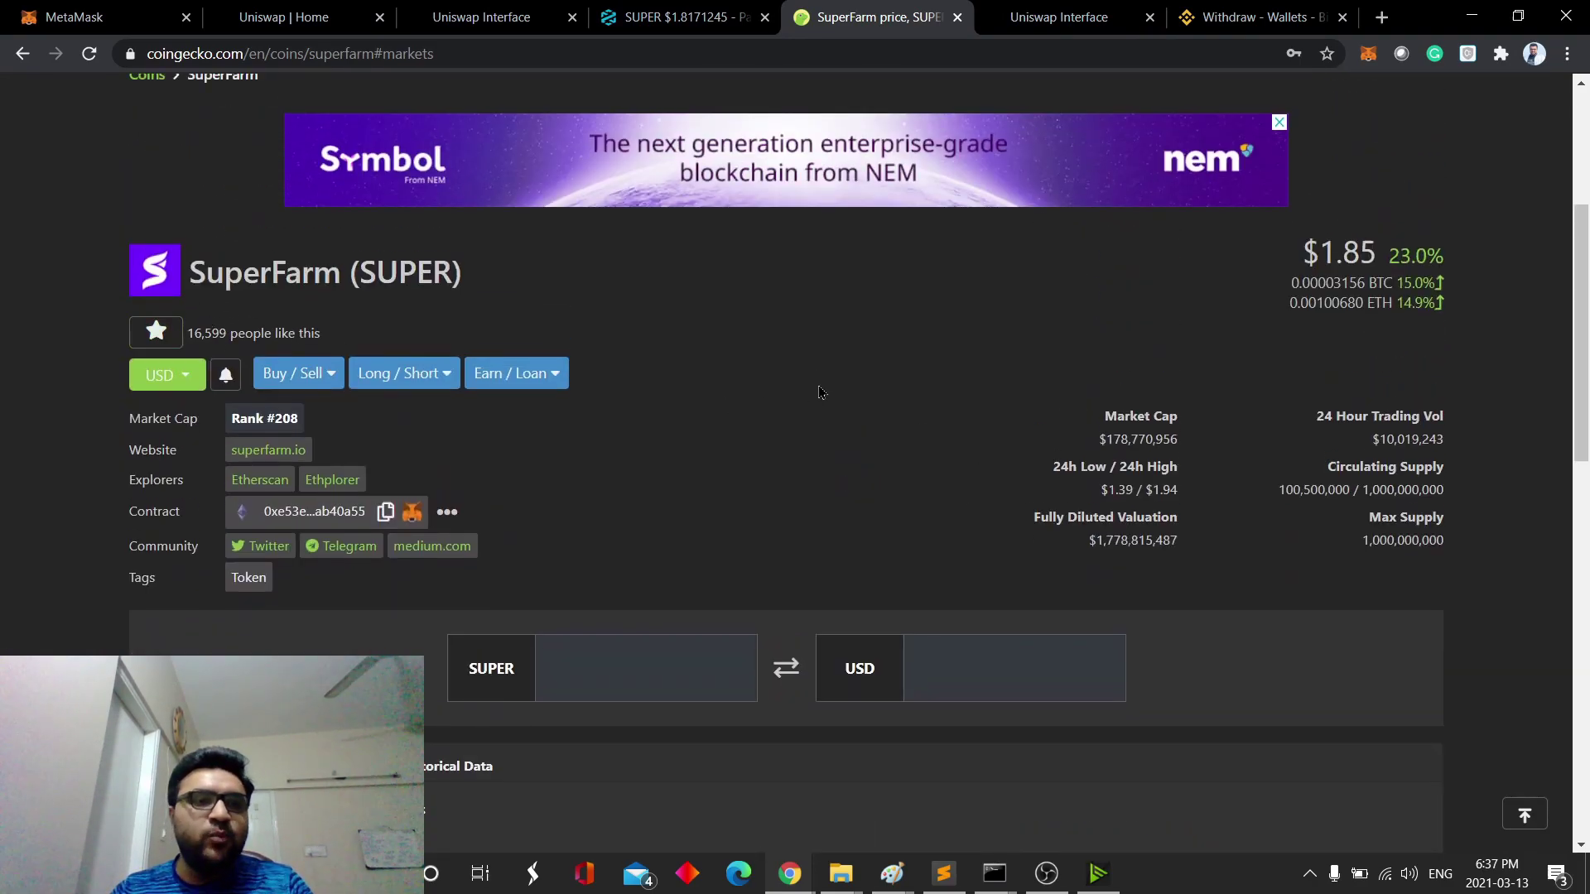
scroll(890, 481, "up", 2)
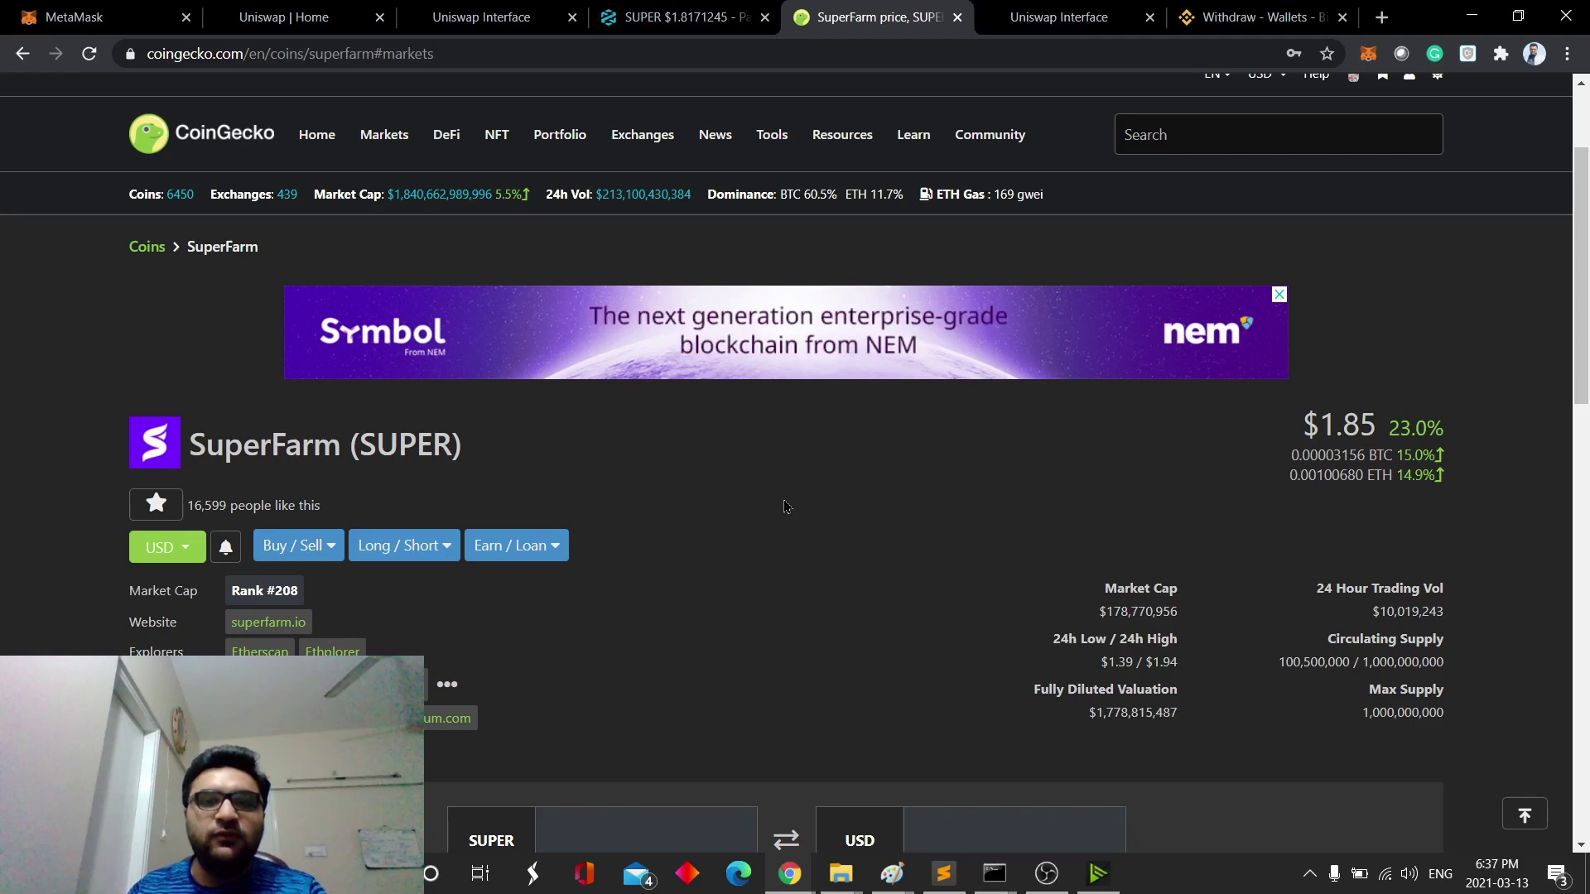
- Check ETH gas prices on CoinGecko and on DEXTools (138 GWEI)
left_click(504, 19)
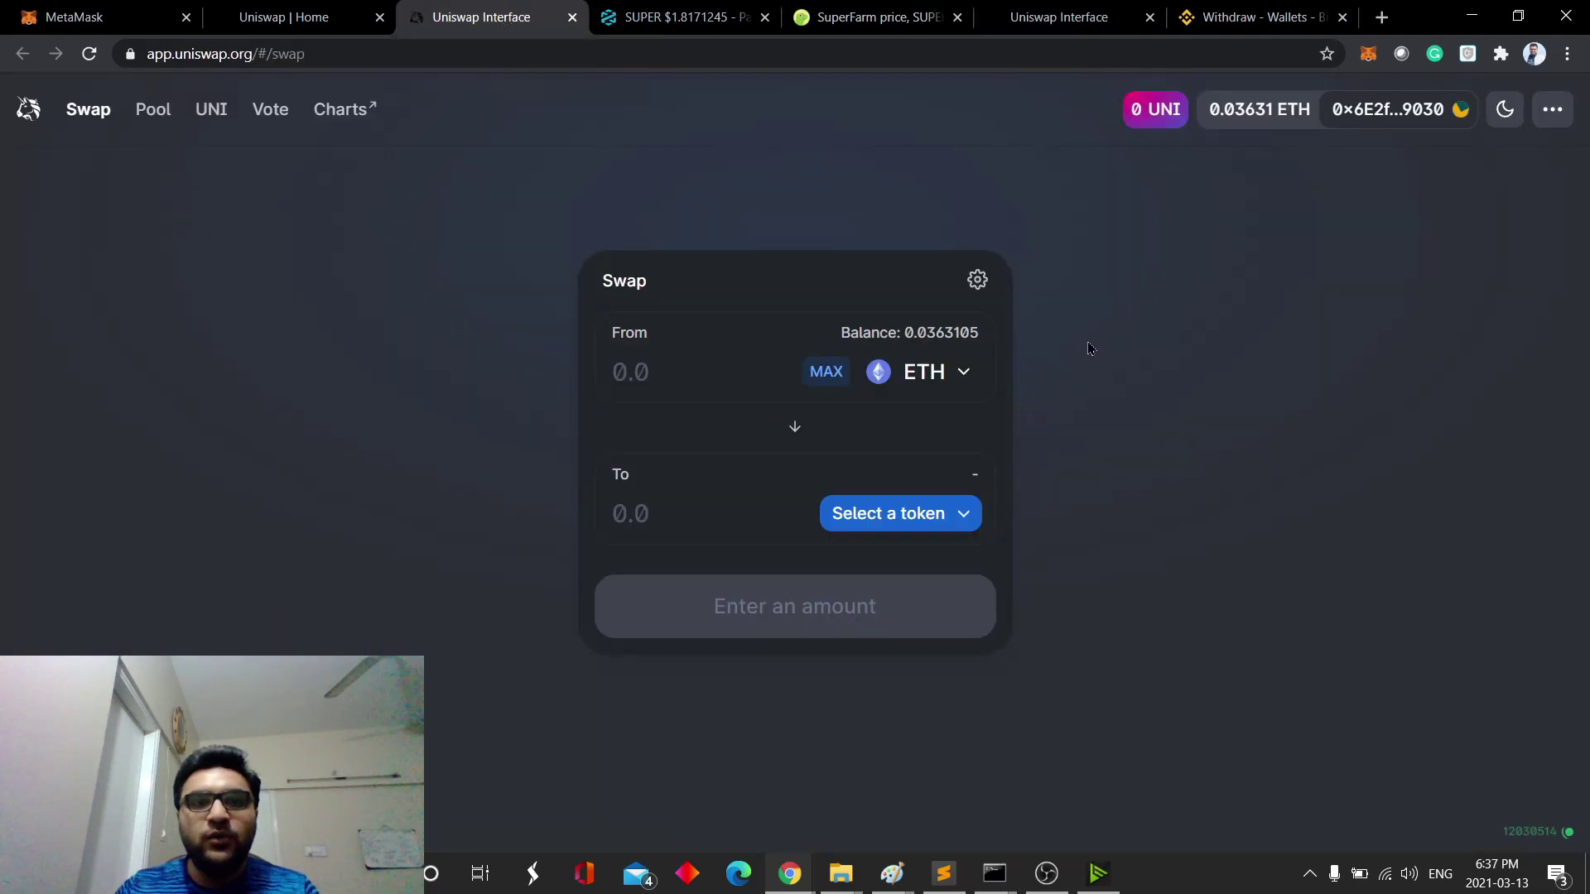
left_click(903, 24)
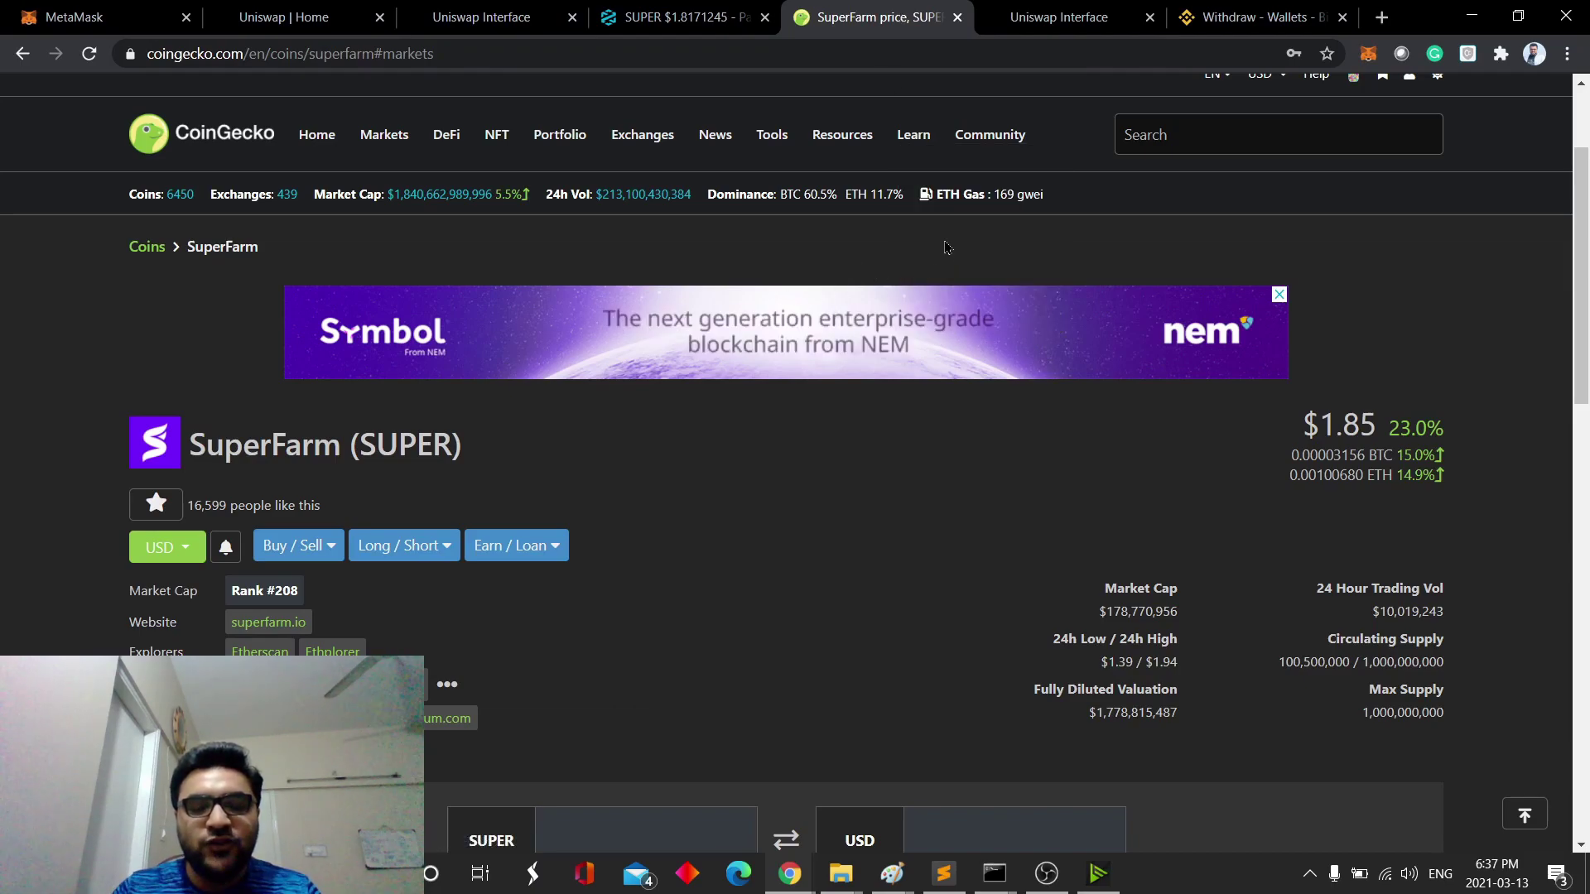
mouse_move(1025, 207)
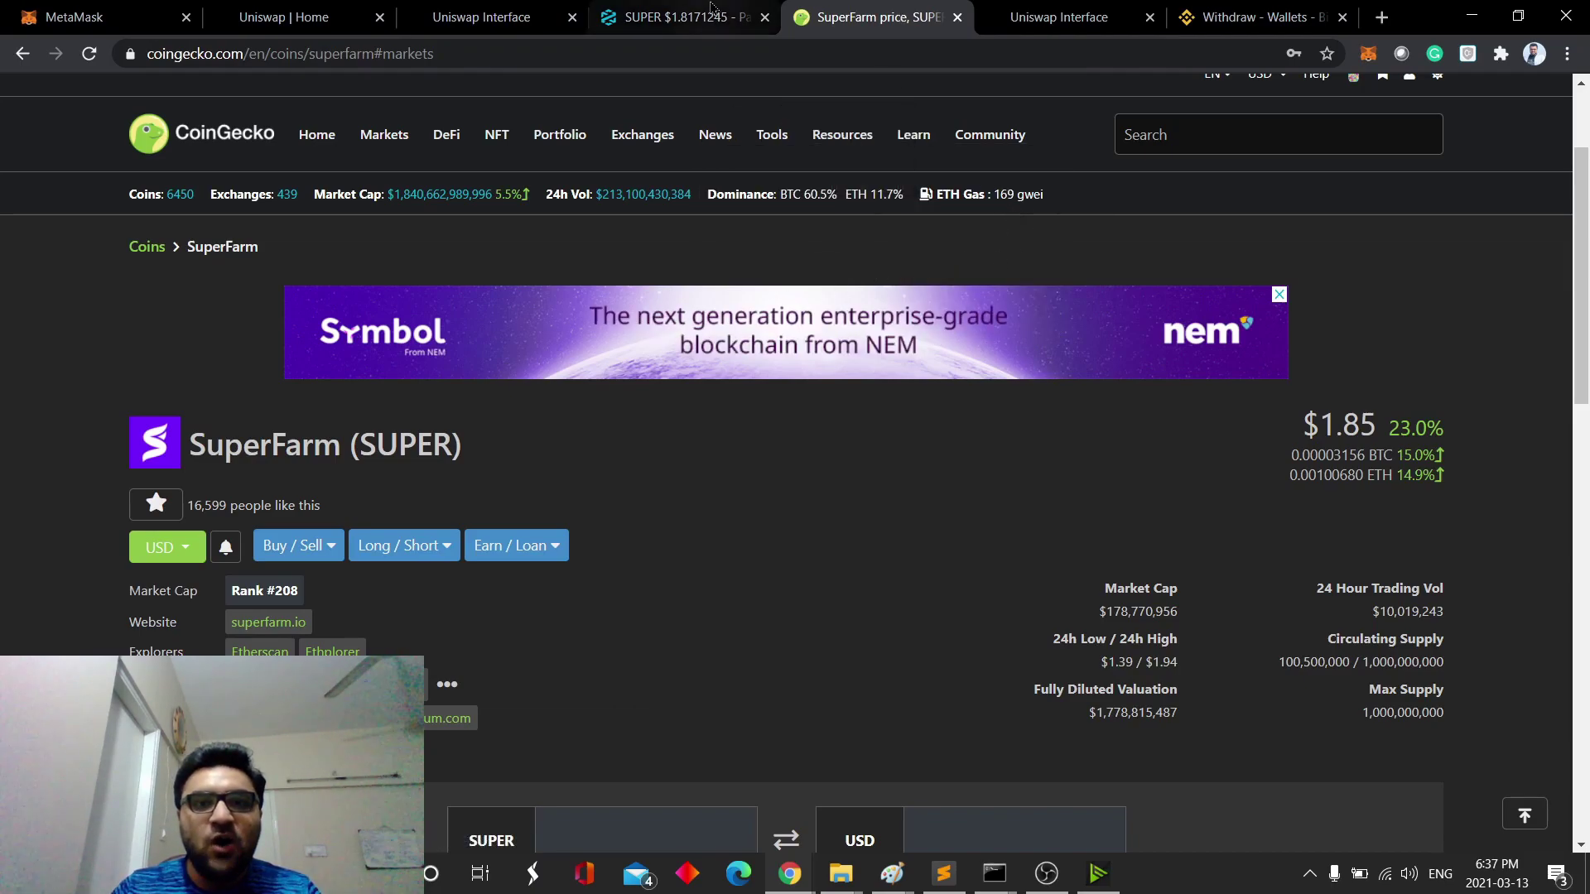
left_click(679, 17)
mouse_move(265, 190)
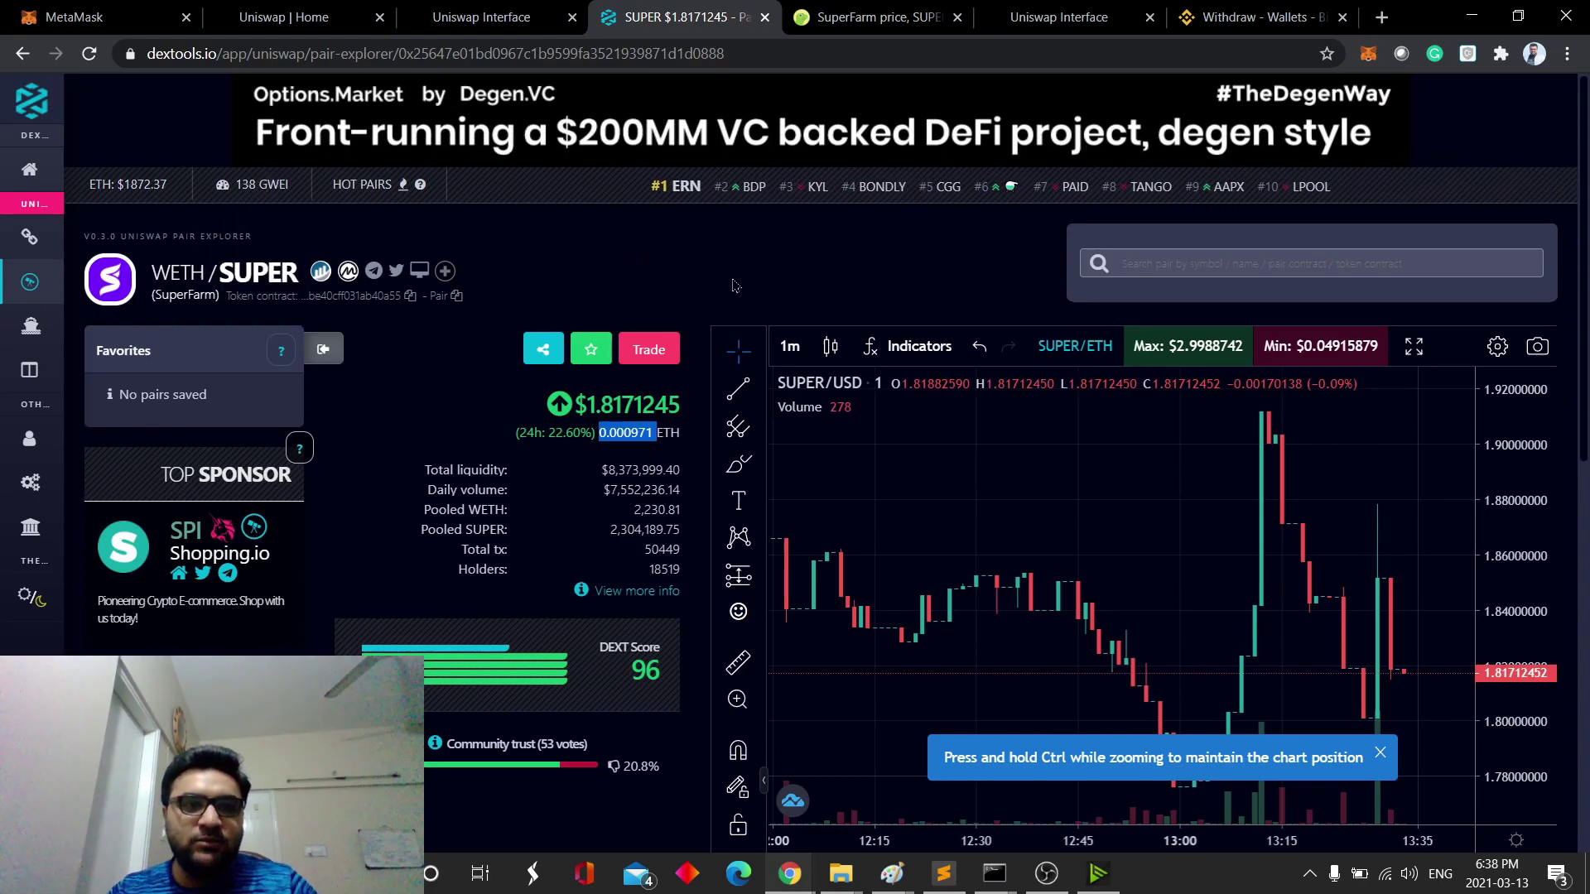
left_click(527, 10)
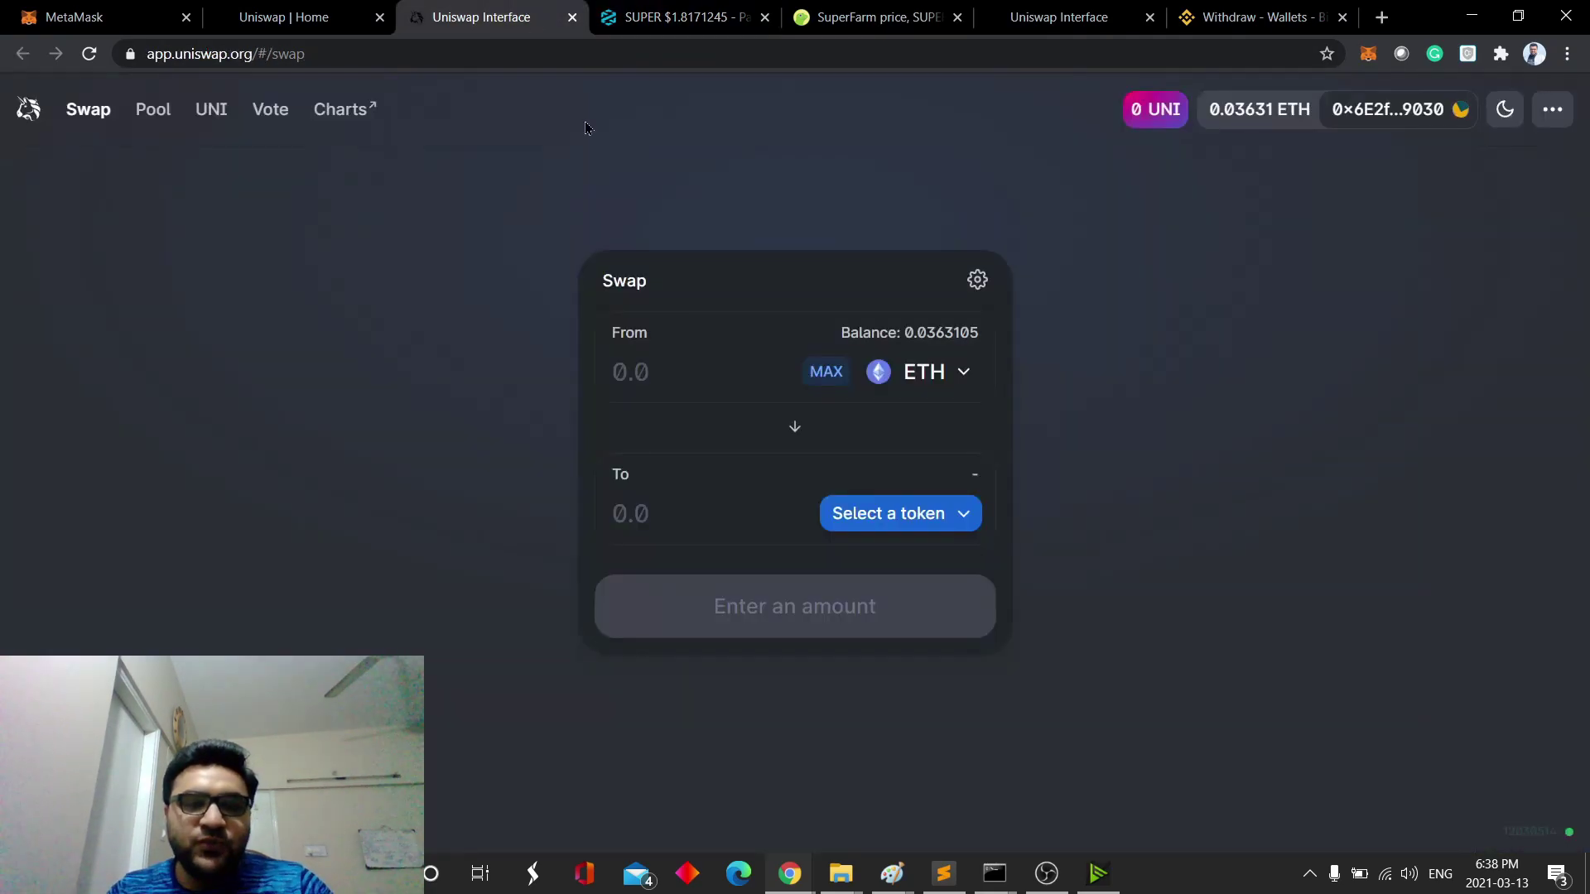